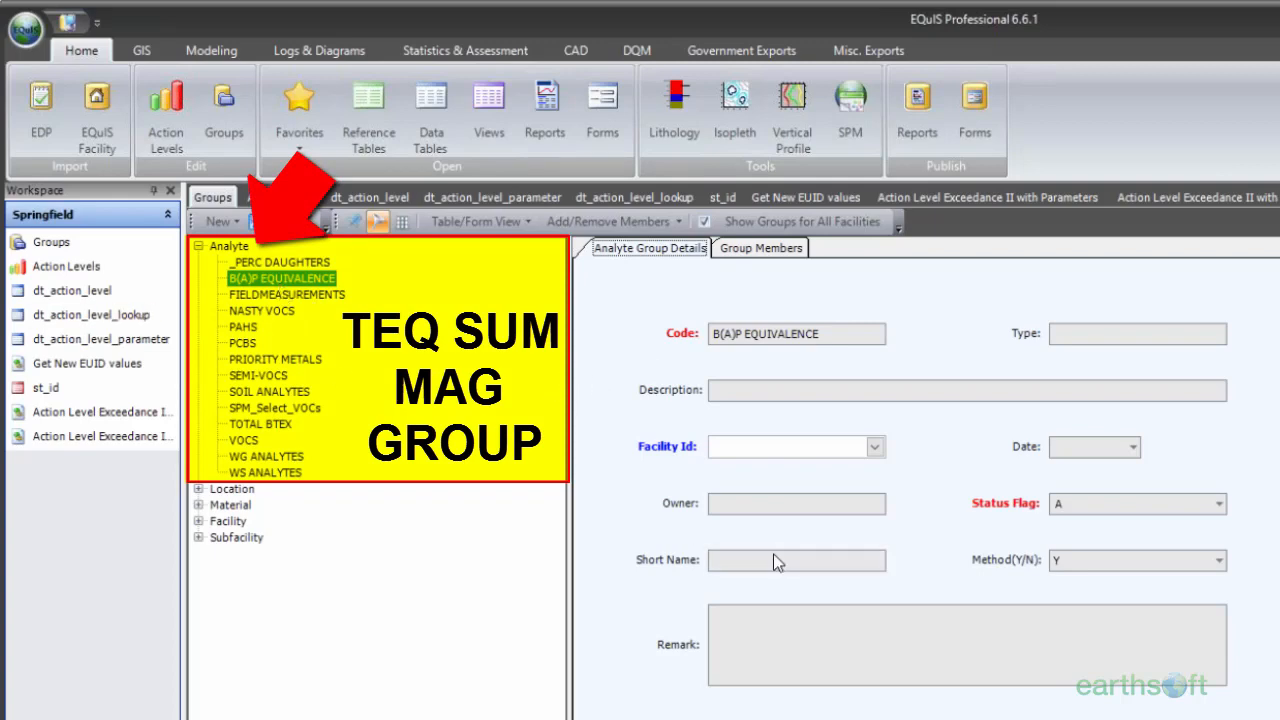
Step: Show the members of the B(A)P EQUIVALENCE analyte group and widen the chemical_name column to fit the full names
{"action": "left_click", "coordinate": [743, 252]}
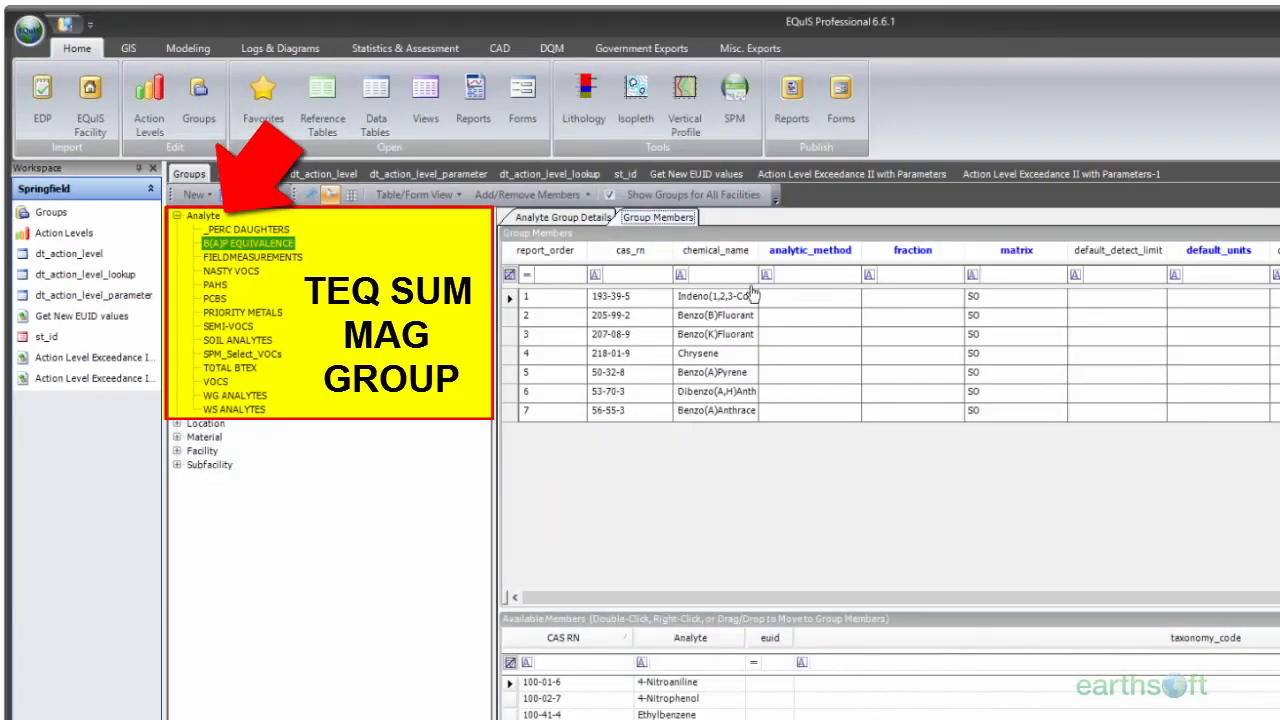
{"action": "left_click_drag", "start_coordinate": [740, 250], "coordinate": [857, 241]}
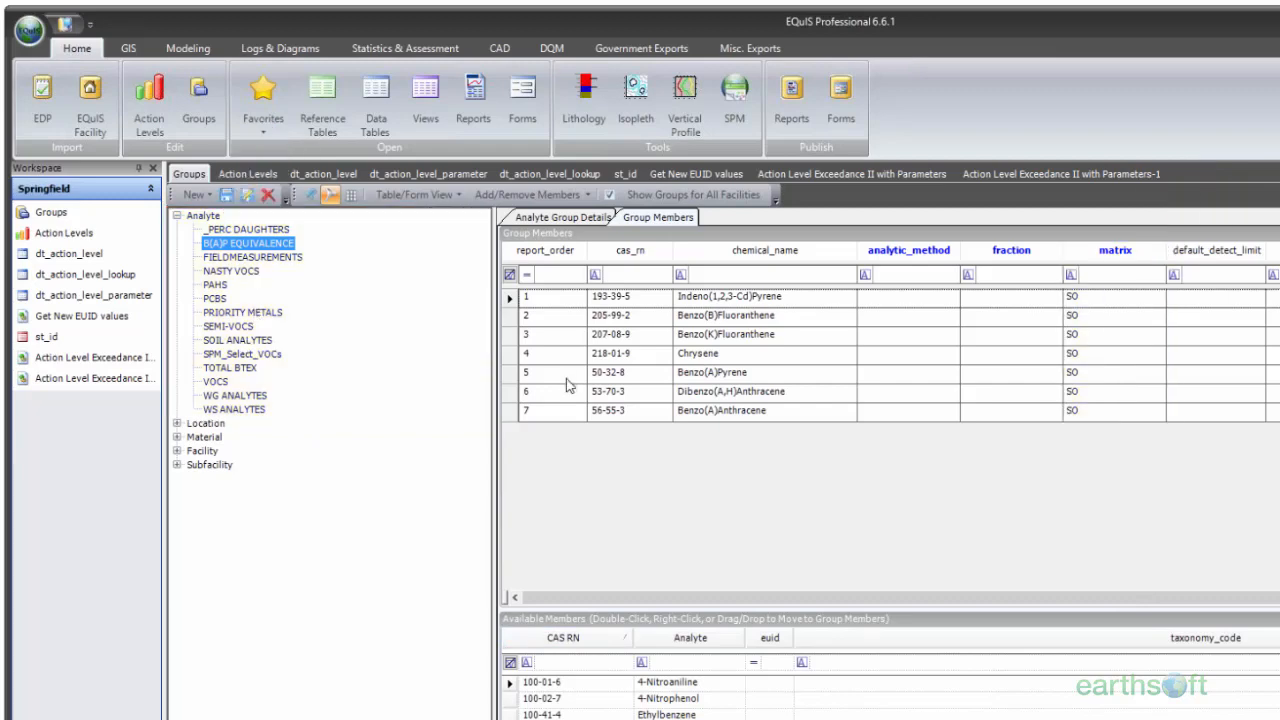
Step: Select the VOCS analyte group, check its group details, and open its member list
{"action": "left_click", "coordinate": [215, 381]}
{"action": "left_click", "coordinate": [561, 219]}
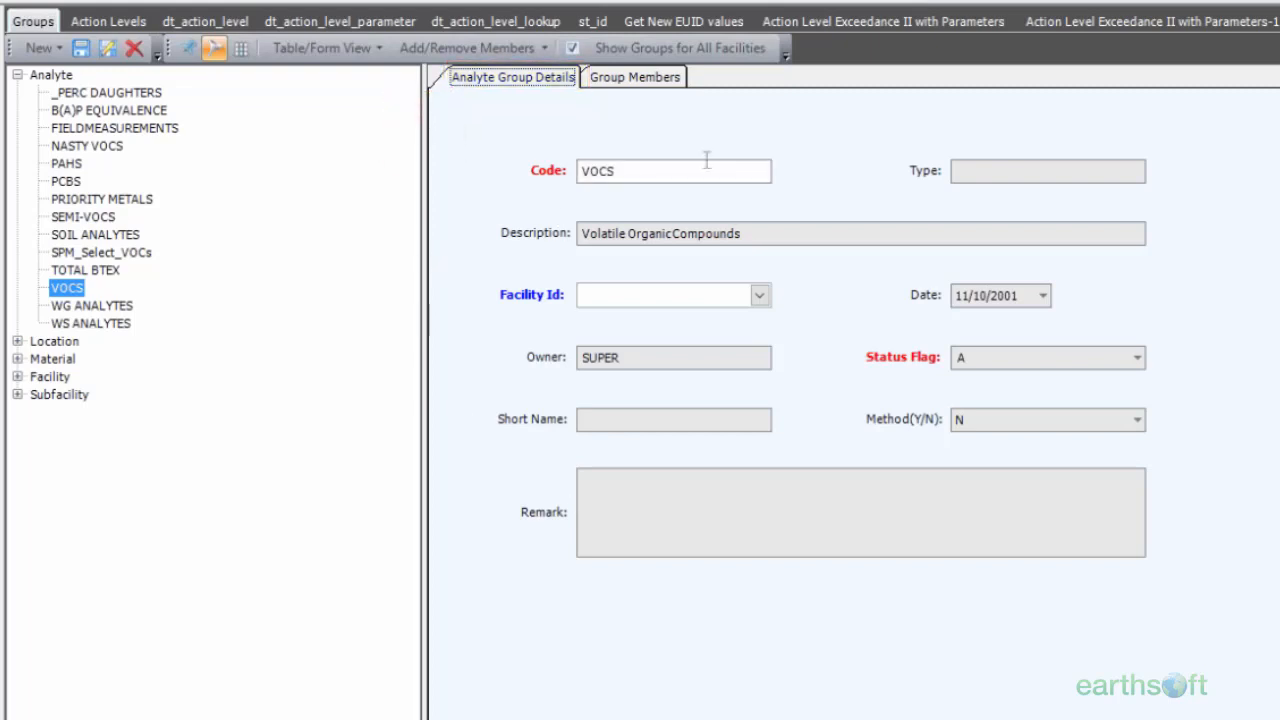
{"action": "left_click", "coordinate": [637, 80]}
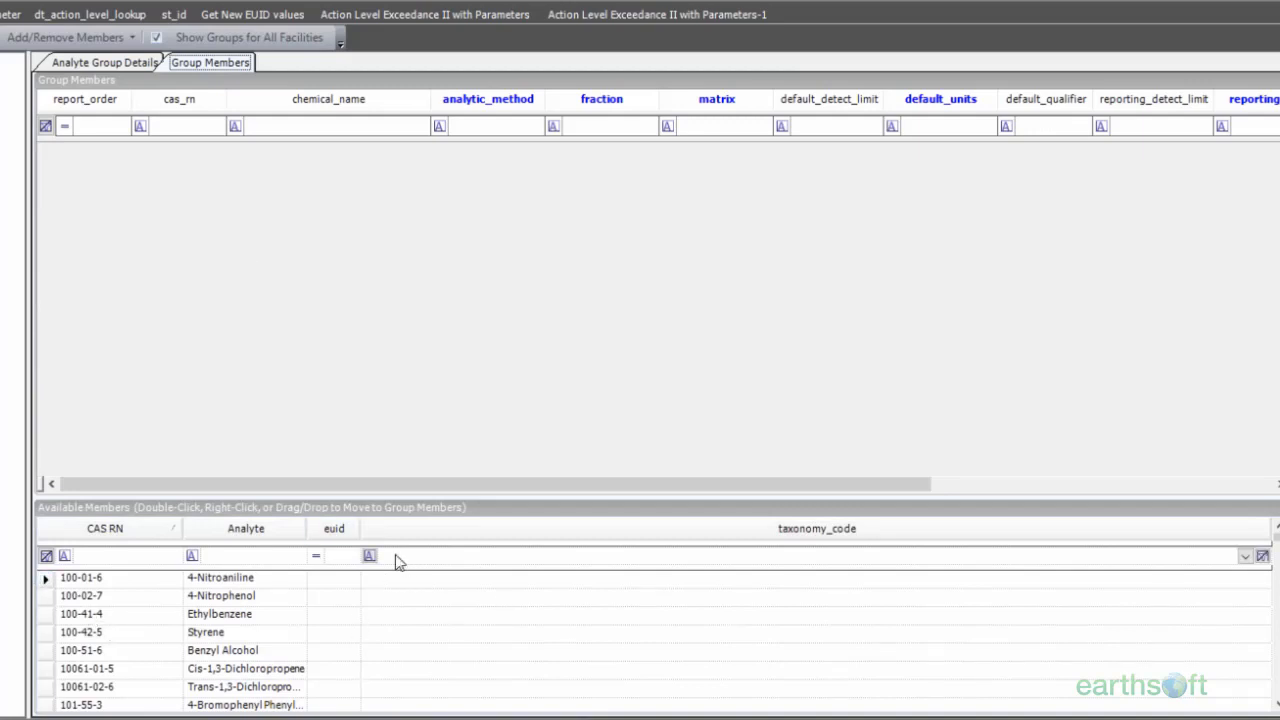
Step: Widen the euid and Analyte columns in the Available Members list
{"action": "left_click_drag", "start_coordinate": [360, 530], "coordinate": [403, 528]}
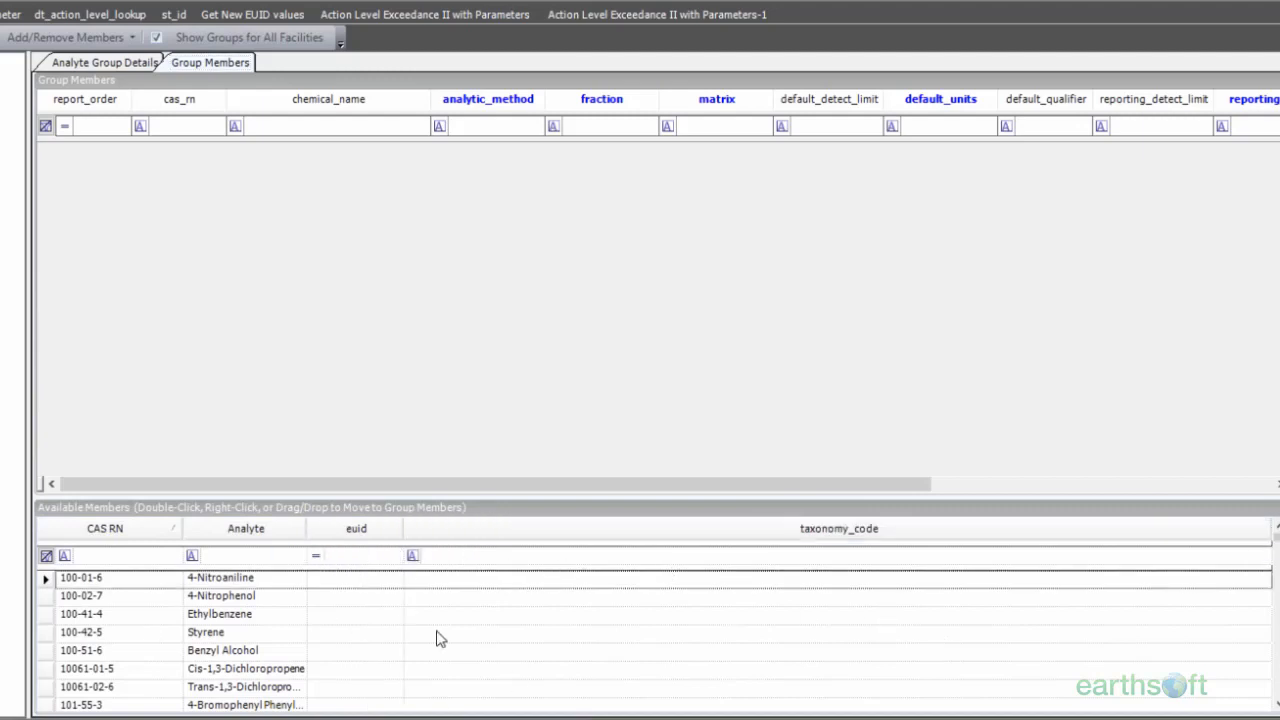
{"action": "scroll", "coordinate": [716, 656], "scroll_direction": "down", "scroll_amount": 3}
{"action": "scroll", "coordinate": [716, 656], "scroll_direction": "up", "scroll_amount": 3}
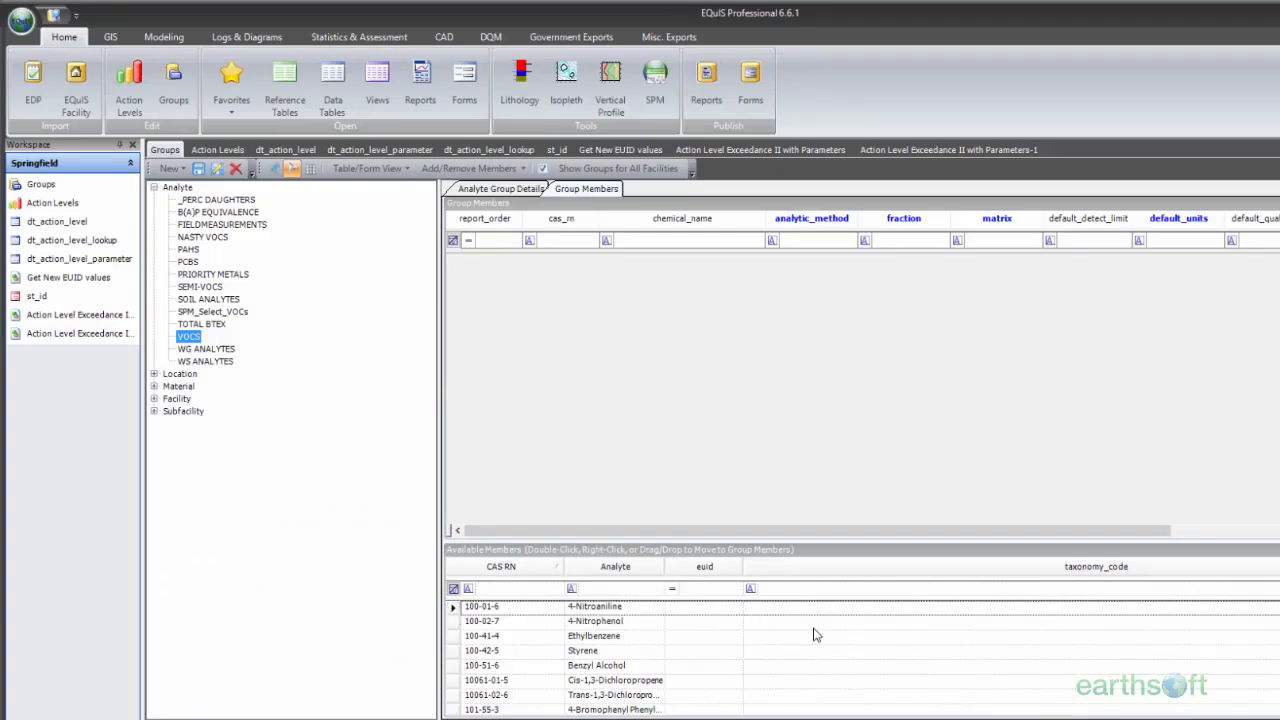
{"action": "left_click_drag", "start_coordinate": [665, 566], "coordinate": [686, 566]}
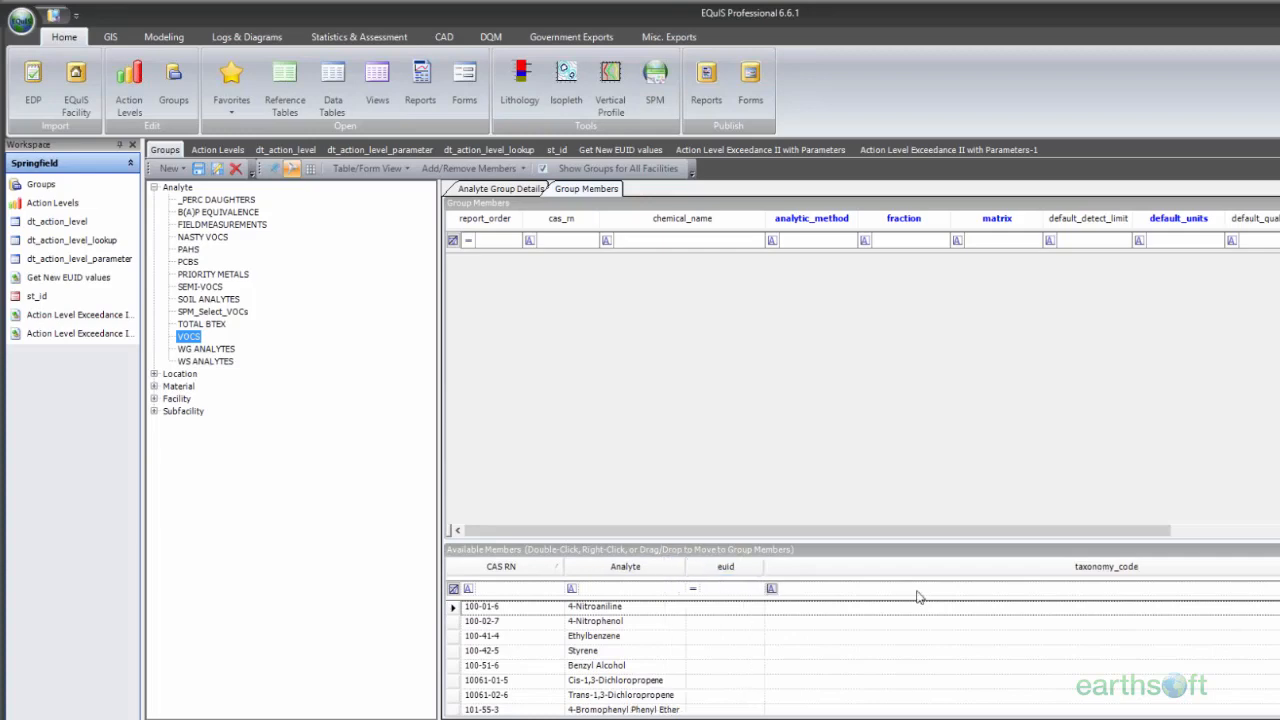
Step: Make the analyte_type column visible in the Available Members list
{"action": "left_click", "coordinate": [454, 609]}
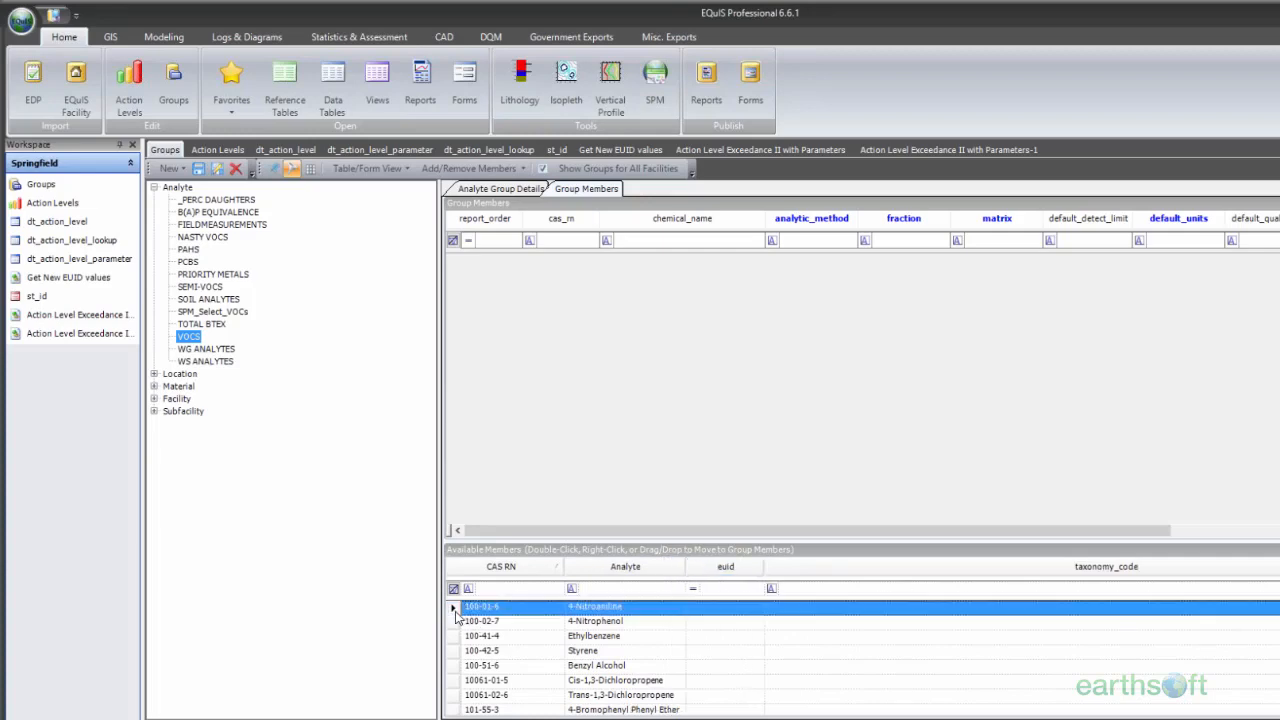
{"action": "left_click", "coordinate": [312, 170]}
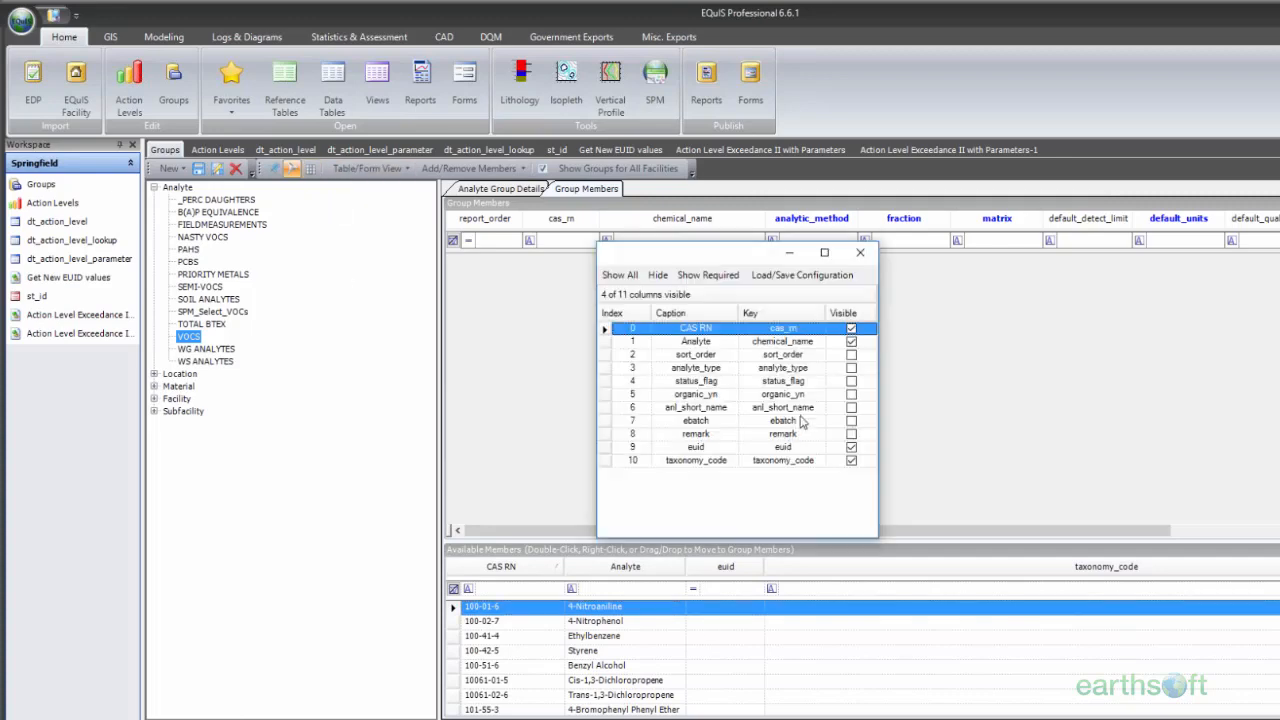
{"action": "left_click", "coordinate": [851, 368]}
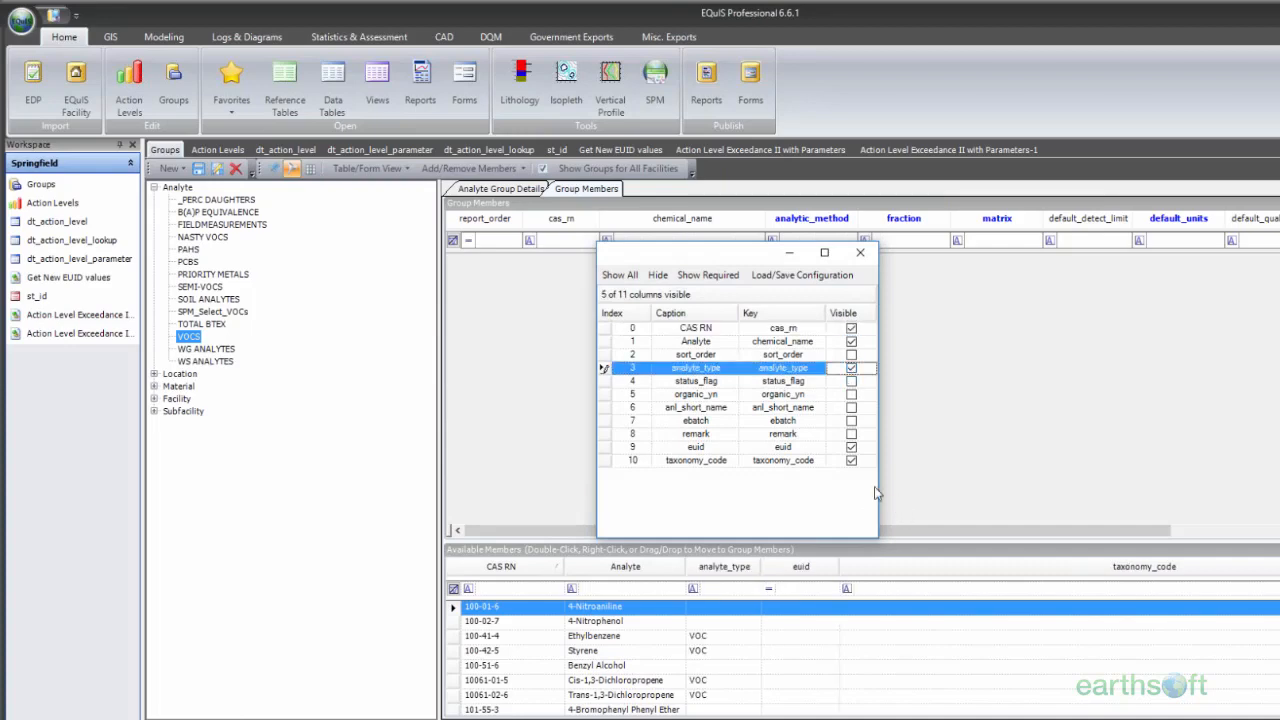
{"action": "left_click", "coordinate": [860, 252]}
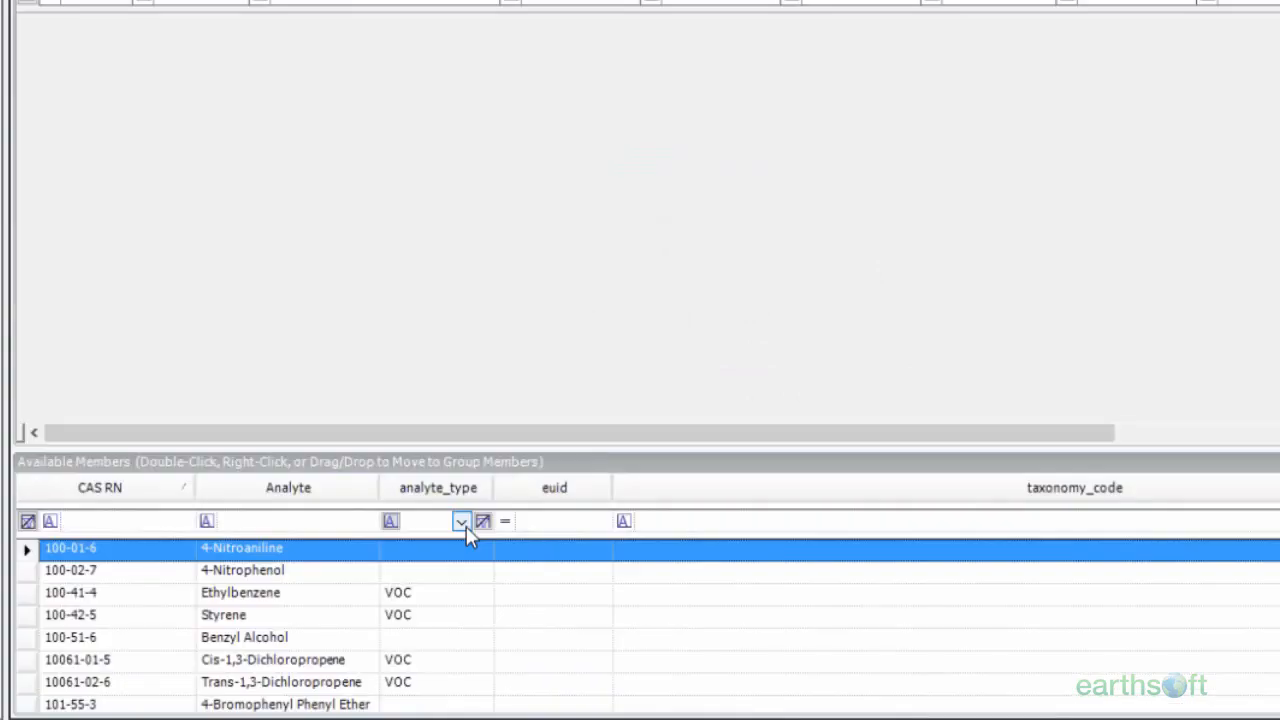
Step: Filter the available members to analyte_type VOC, then widen that column and enlarge the Available Members area
{"action": "left_click", "coordinate": [740, 589]}
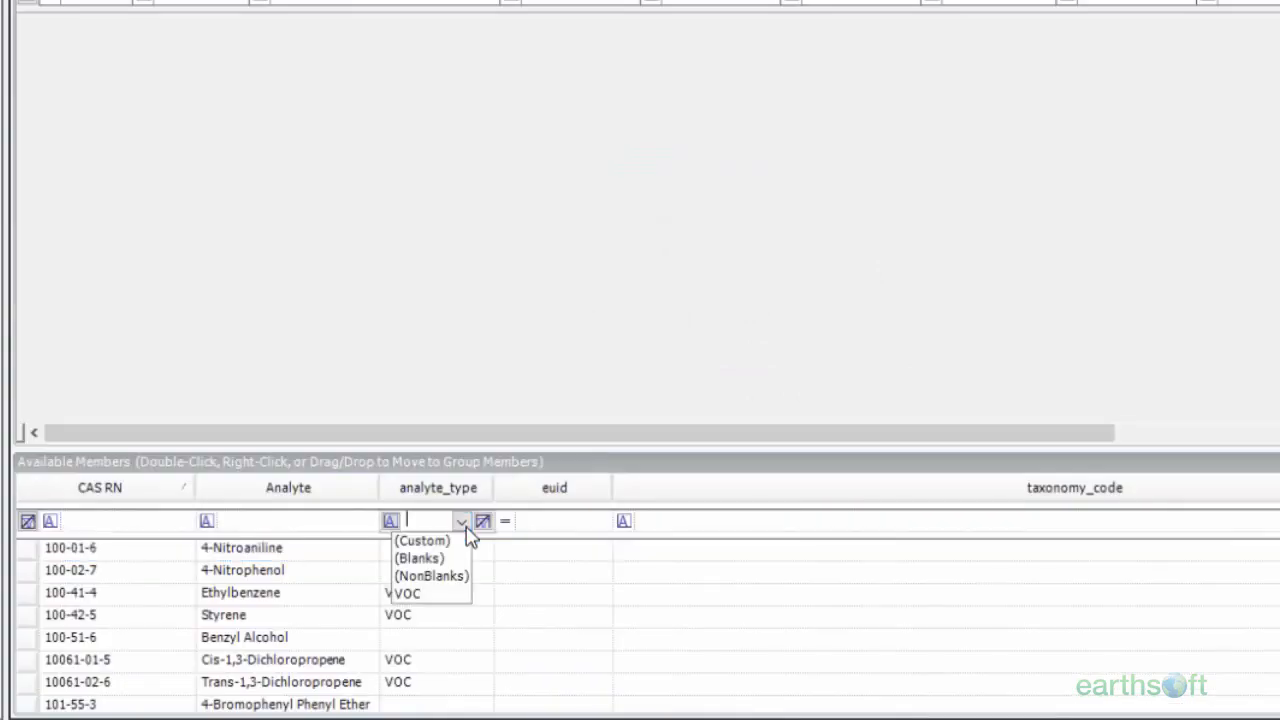
{"action": "left_click", "coordinate": [460, 594]}
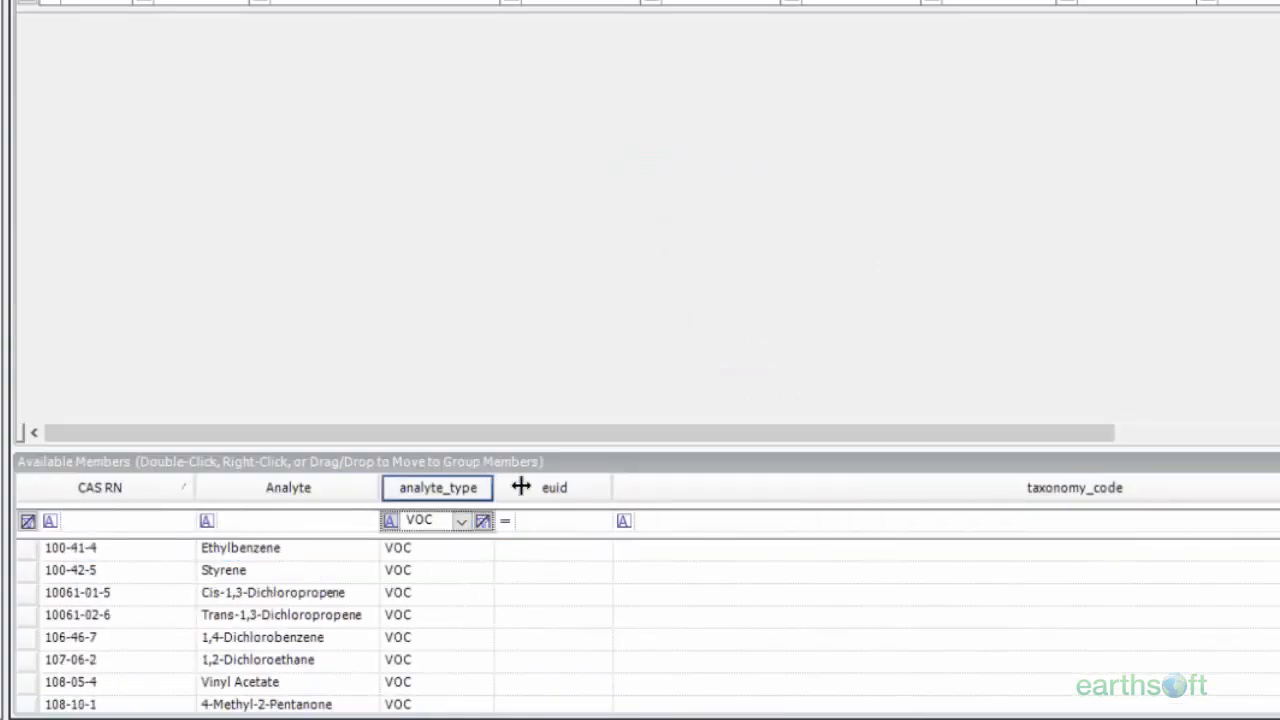
{"action": "left_click_drag", "start_coordinate": [492, 486], "coordinate": [539, 486]}
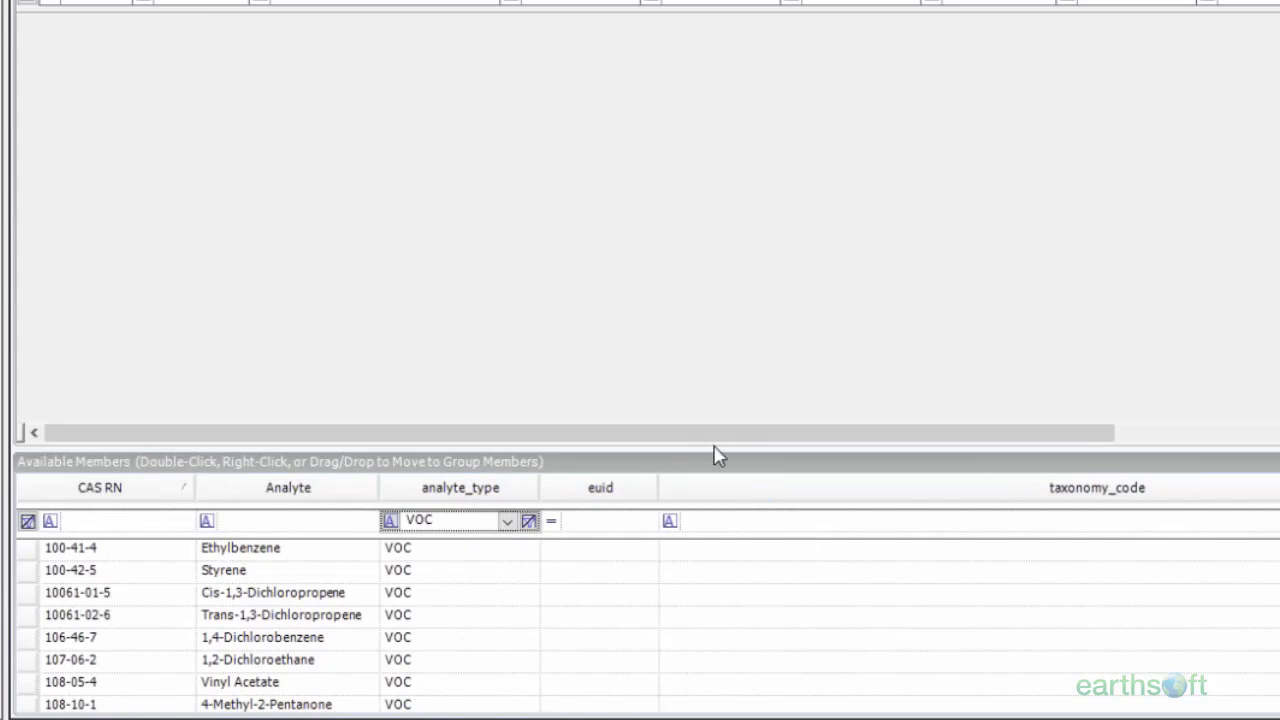
{"action": "left_click_drag", "start_coordinate": [714, 450], "coordinate": [729, 352]}
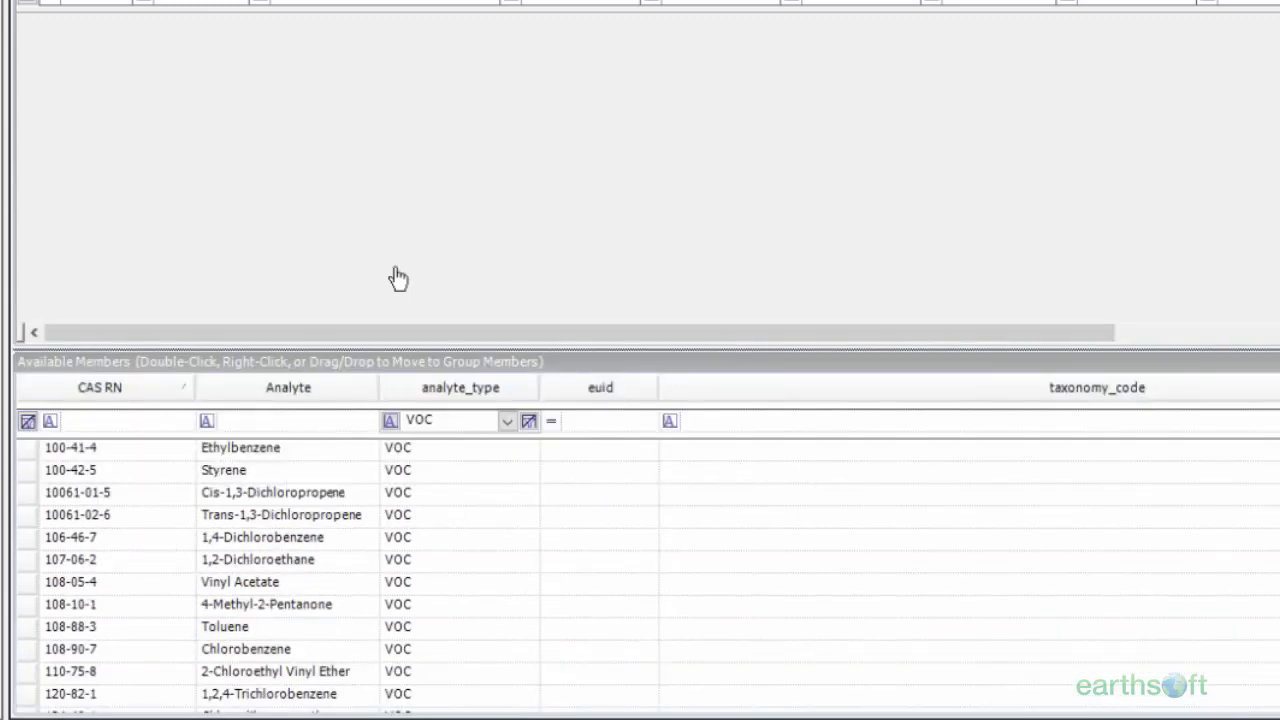
Step: Select all the filtered VOC analytes, from Ethylbenzene through 1,2-Dichlorobenzene, and move them into the VOCS group's members
{"action": "left_click", "coordinate": [24, 456]}
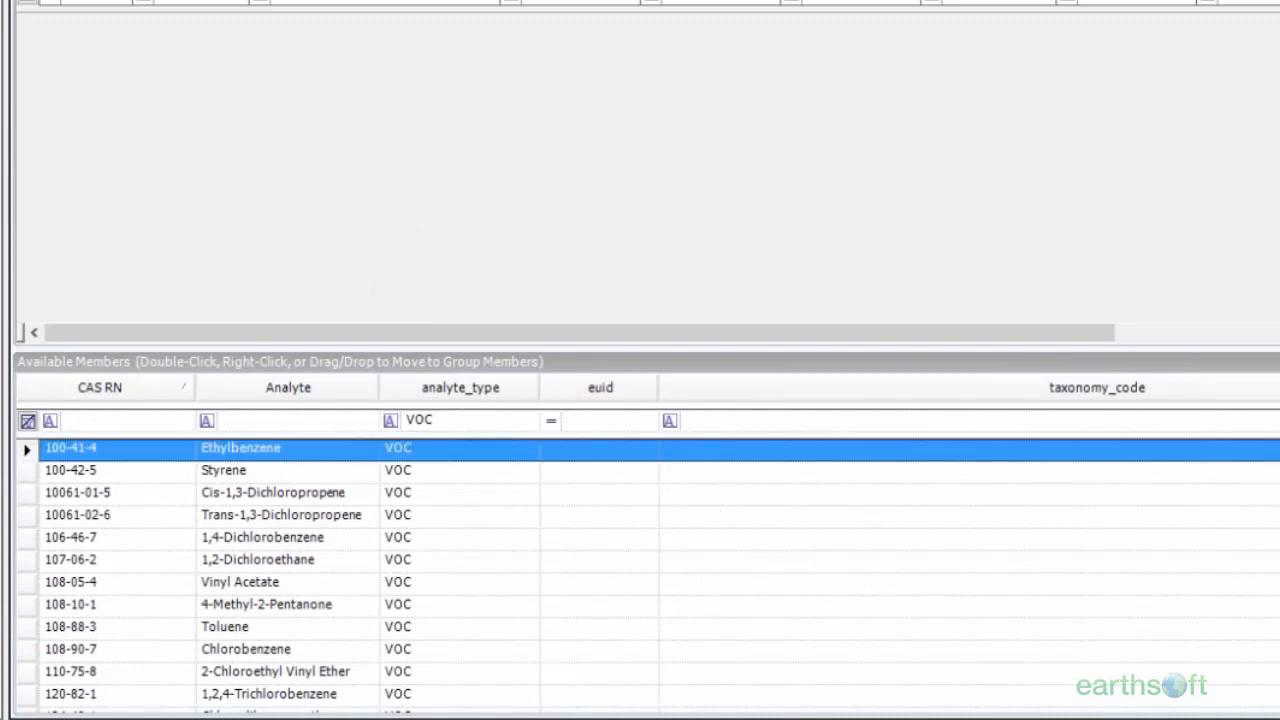
{"action": "scroll", "coordinate": [343, 546], "scroll_direction": "down", "scroll_amount": 12}
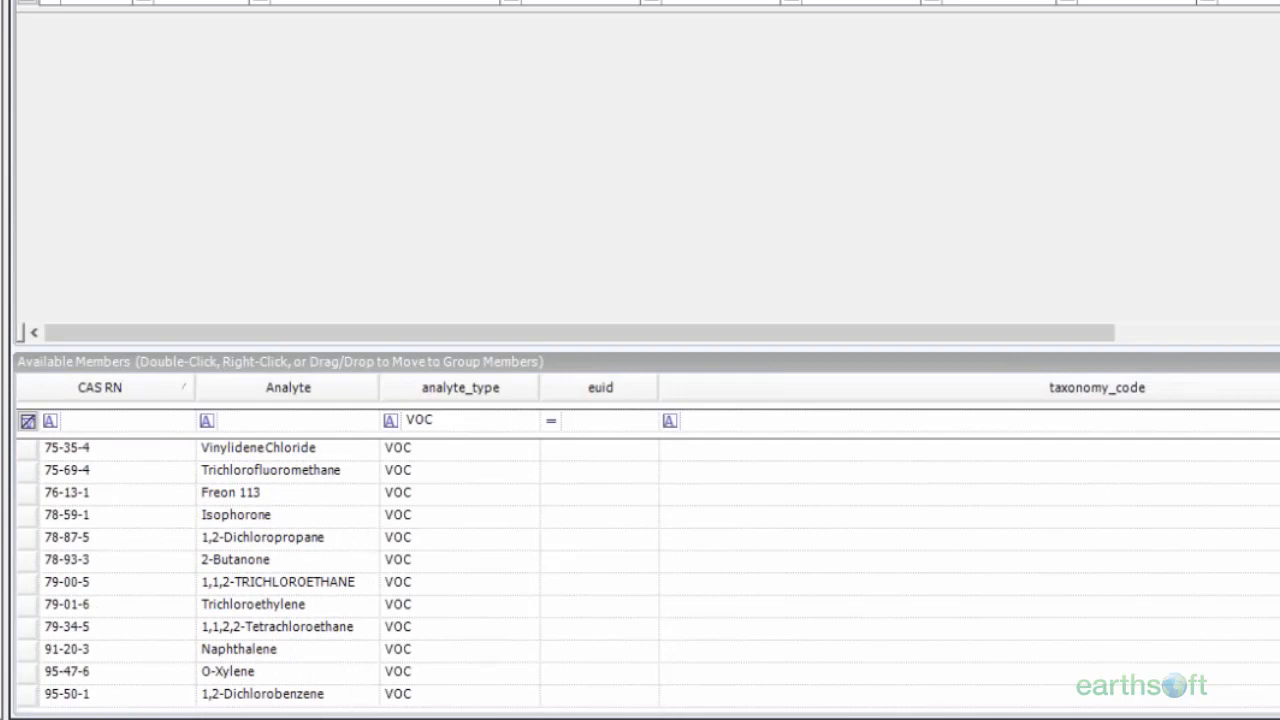
{"action": "left_click", "coordinate": [28, 693], "text": "shift"}
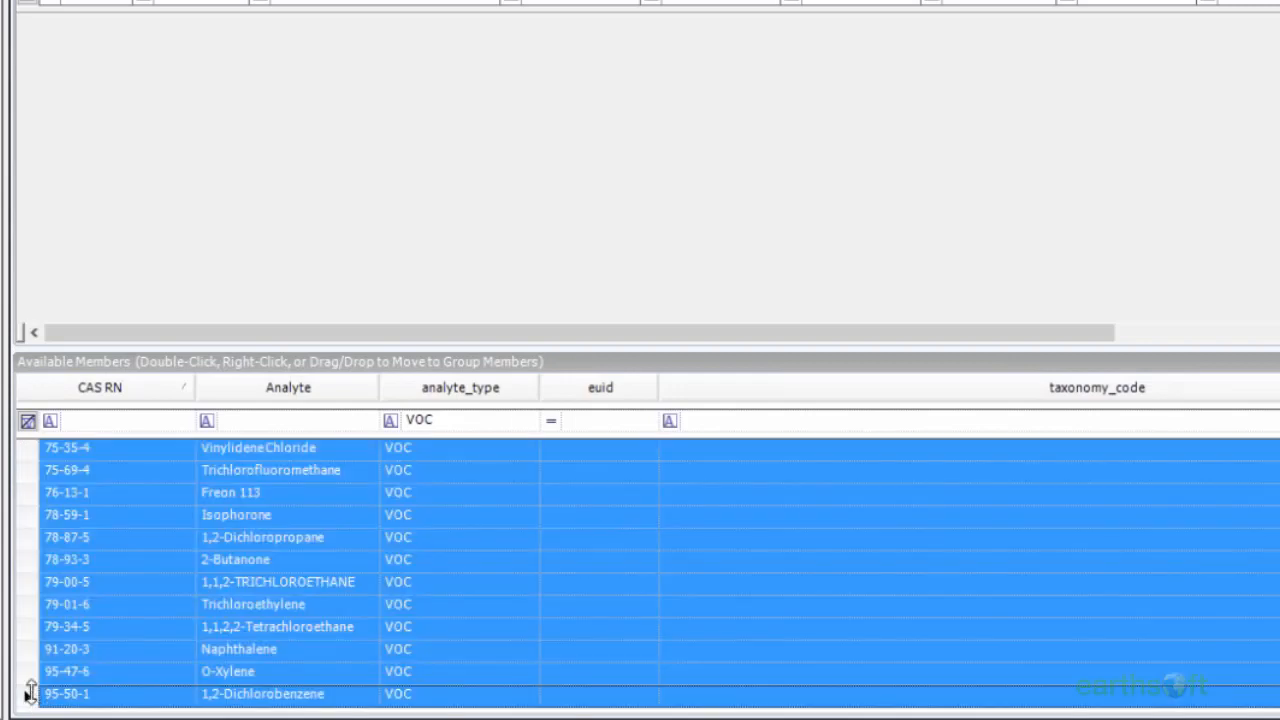
{"action": "mouse_move", "coordinate": [41, 516]}
{"action": "left_mouse_down"}
{"action": "mouse_move", "coordinate": [183, 362]}
{"action": "mouse_move", "coordinate": [238, 101]}
{"action": "mouse_move", "coordinate": [165, 88]}
{"action": "left_mouse_up"}
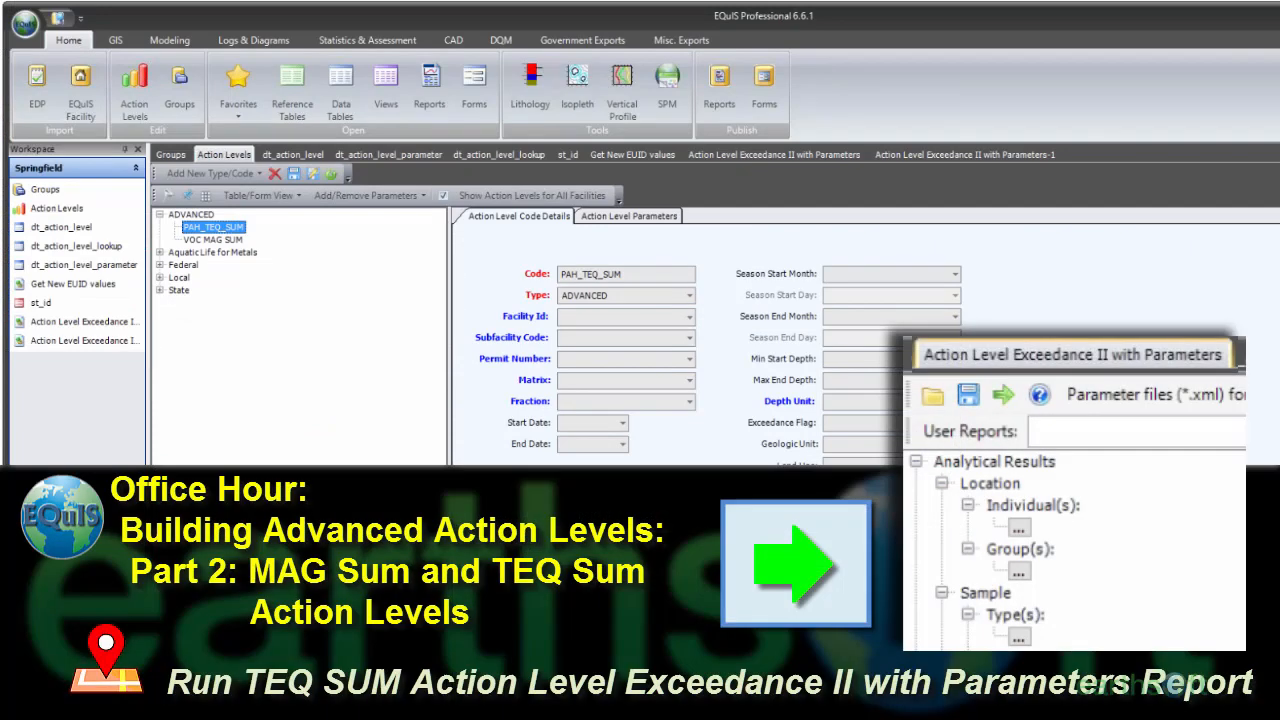
Step: Review the PAH_TEQ_SUM action level's parameters, including the chemical_name, param_code and lookup columns
{"action": "left_click", "coordinate": [629, 216]}
{"action": "left_click_drag", "start_coordinate": [550, 246], "coordinate": [598, 246]}
{"action": "left_click_drag", "start_coordinate": [502, 230], "coordinate": [573, 233]}
{"action": "left_click_drag", "start_coordinate": [650, 507], "coordinate": [1197, 551]}
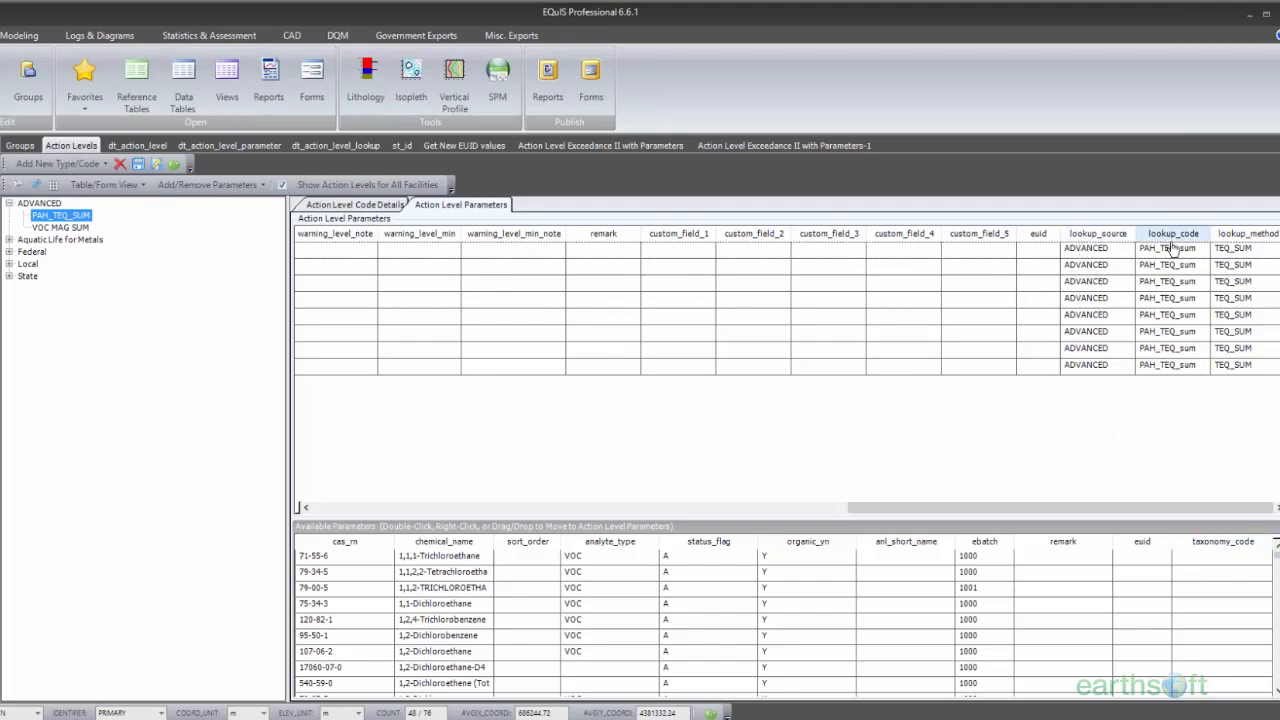
{"action": "left_click_drag", "start_coordinate": [1162, 528], "coordinate": [555, 518]}
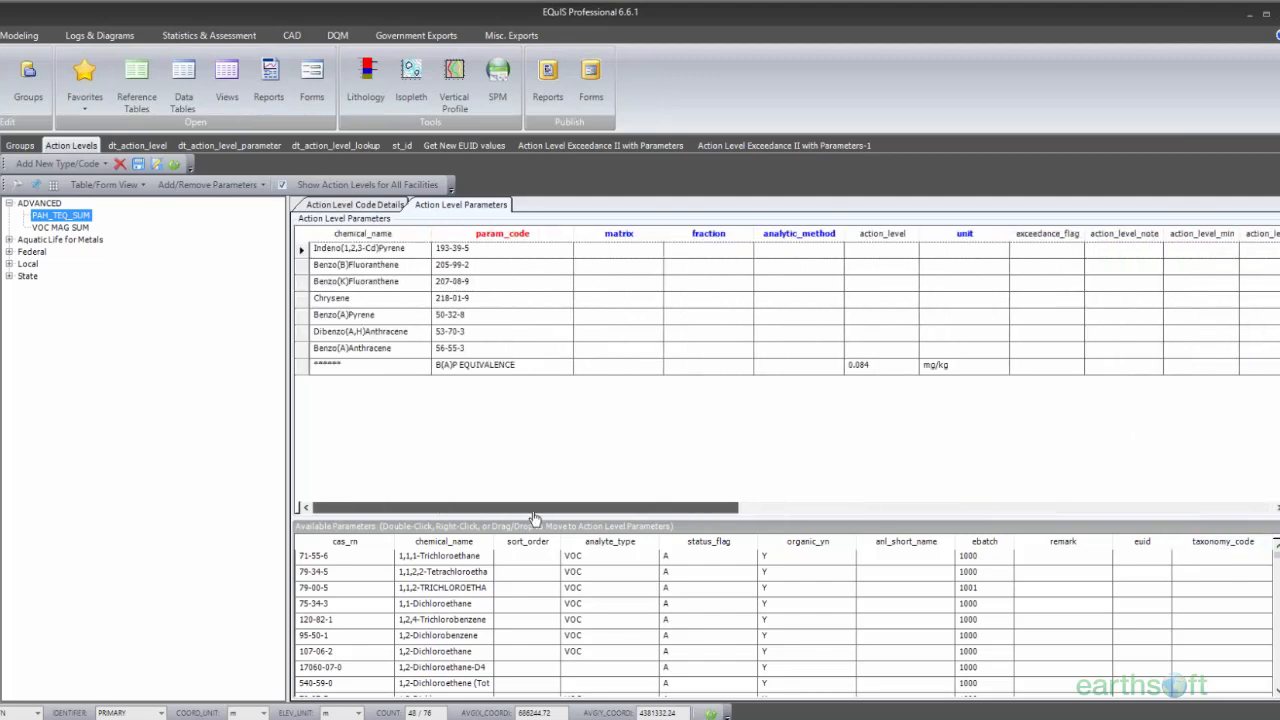
Step: In the first Action Level Exceedance II with Parameters report, choose B(A)P EQUIVALENCE as the result analyte group
{"action": "left_click", "coordinate": [594, 147]}
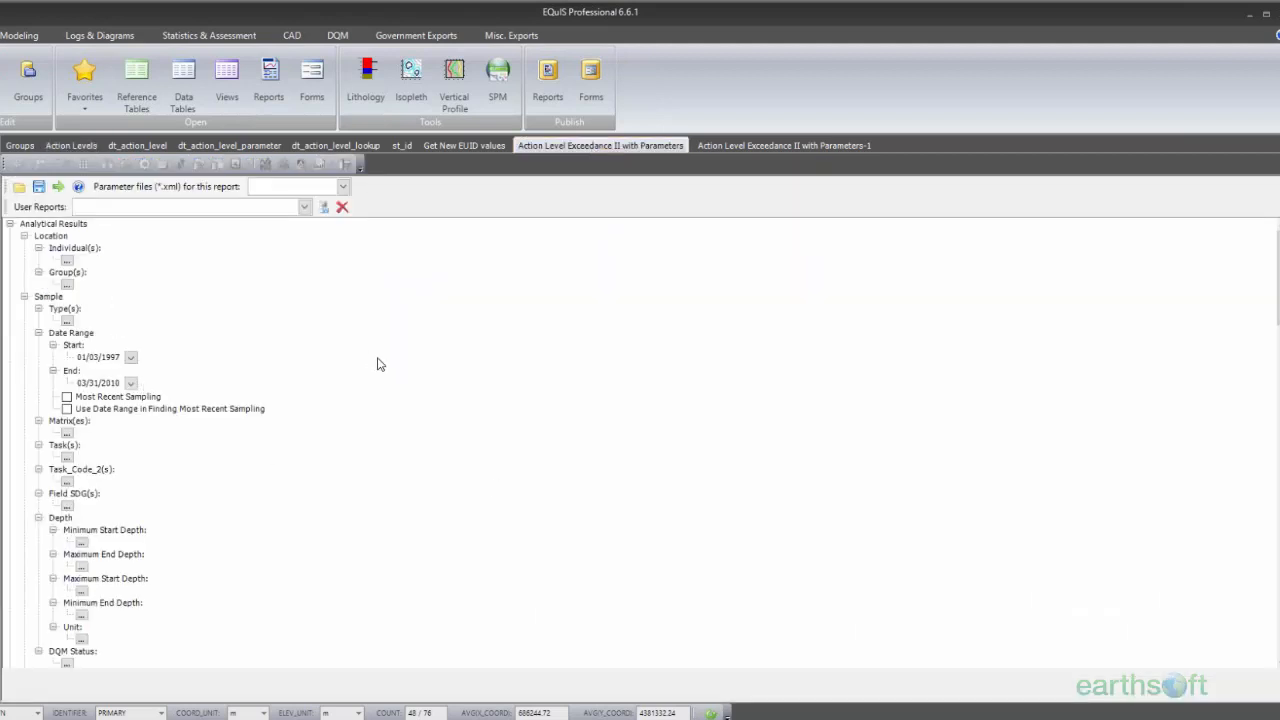
{"action": "scroll", "coordinate": [380, 363], "scroll_direction": "down", "scroll_amount": 5}
{"action": "scroll", "coordinate": [380, 378], "scroll_direction": "up", "scroll_amount": 4}
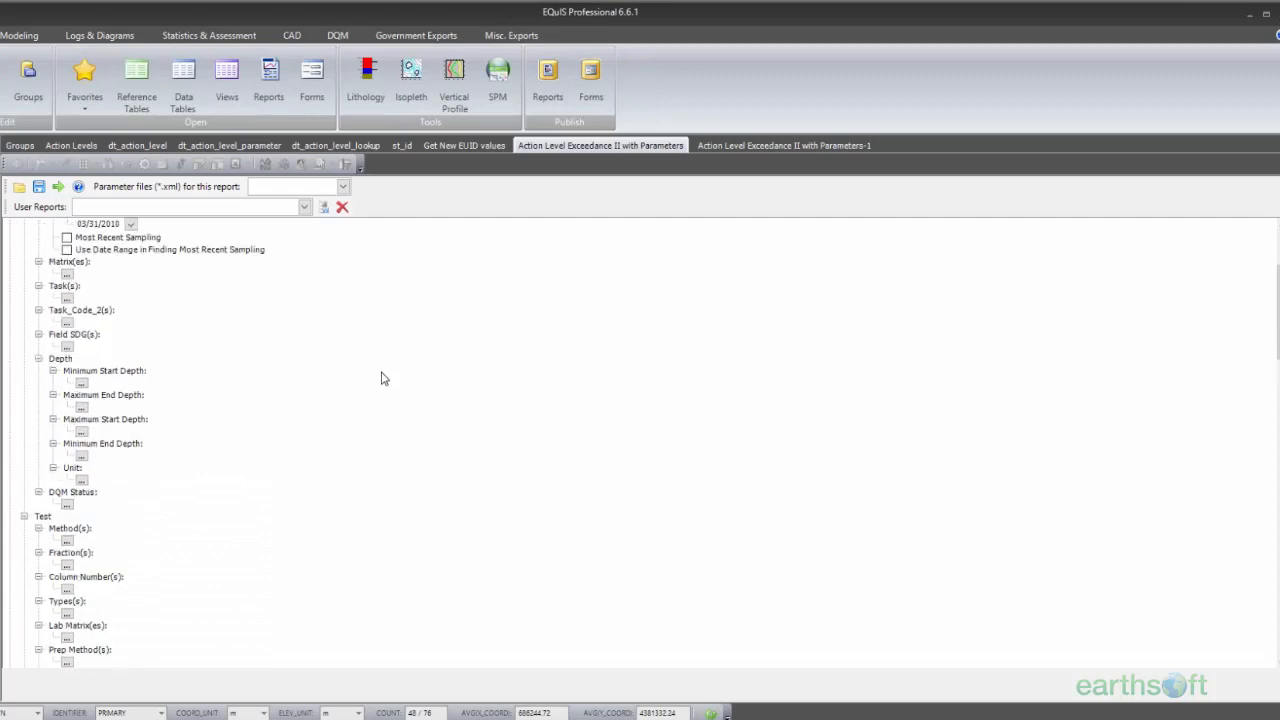
{"action": "scroll", "coordinate": [436, 440], "scroll_direction": "down", "scroll_amount": 6}
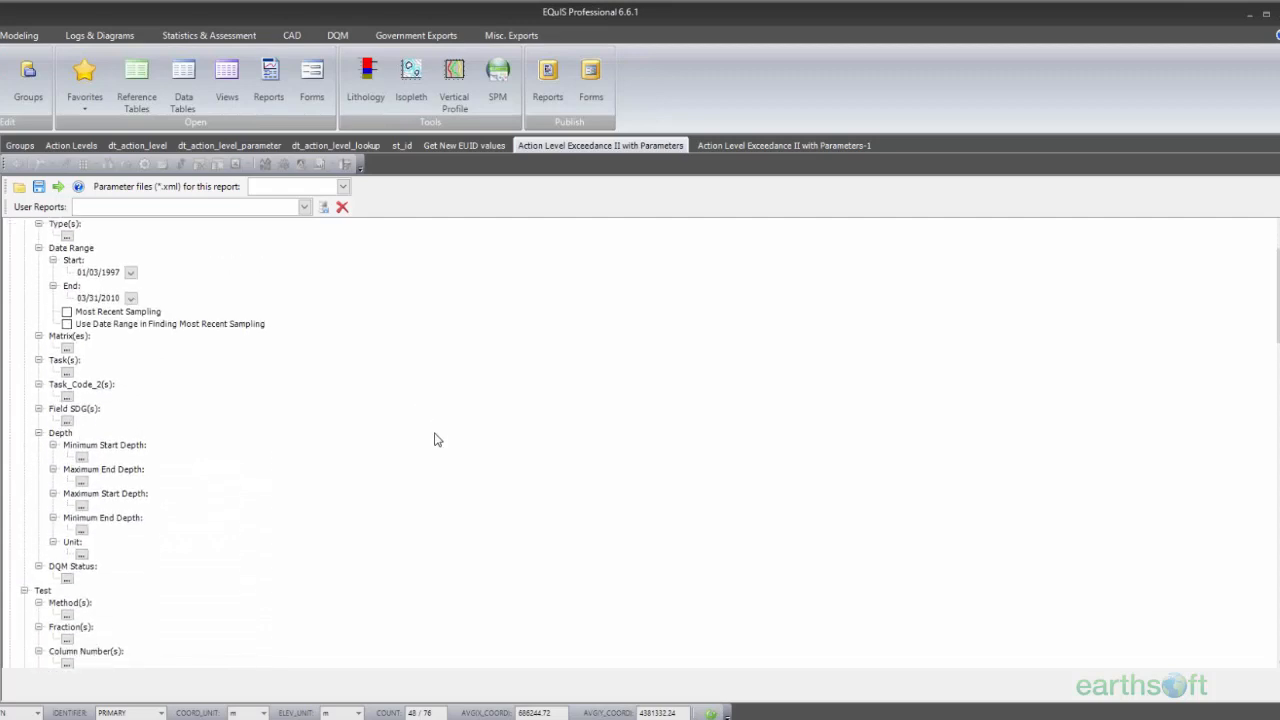
{"action": "scroll", "coordinate": [435, 440], "scroll_direction": "up", "scroll_amount": 1}
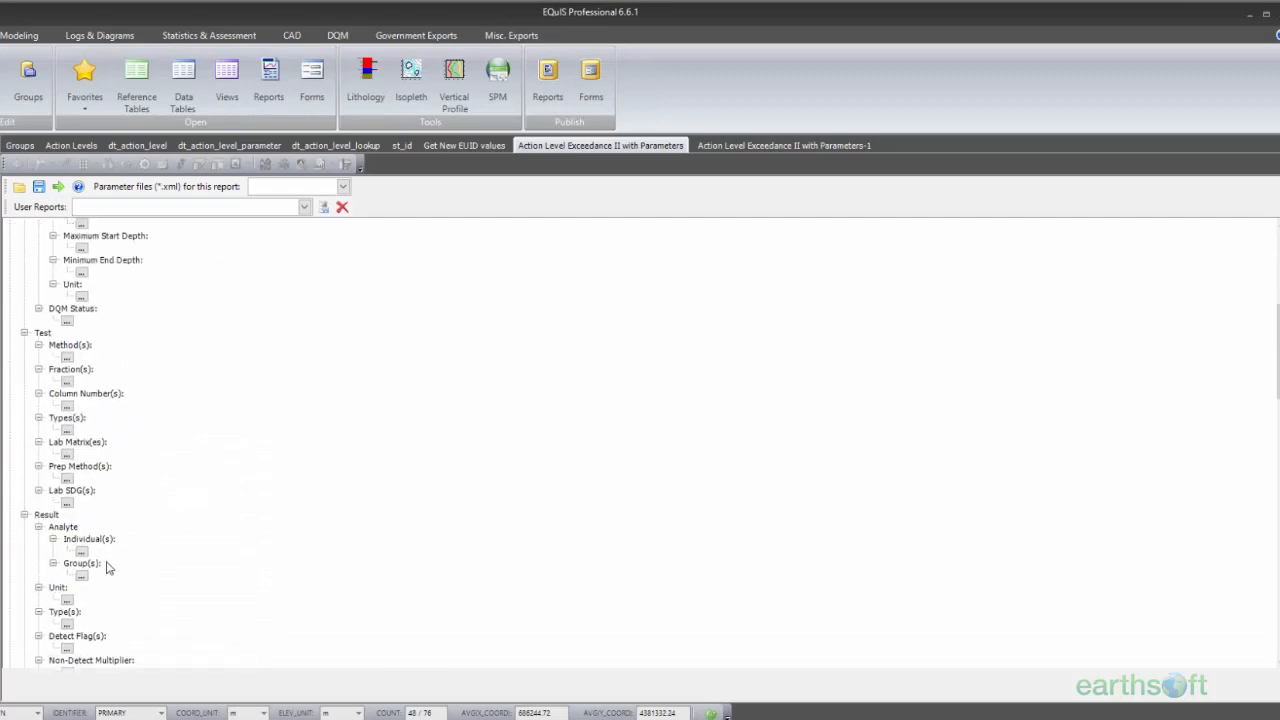
{"action": "left_click", "coordinate": [82, 576]}
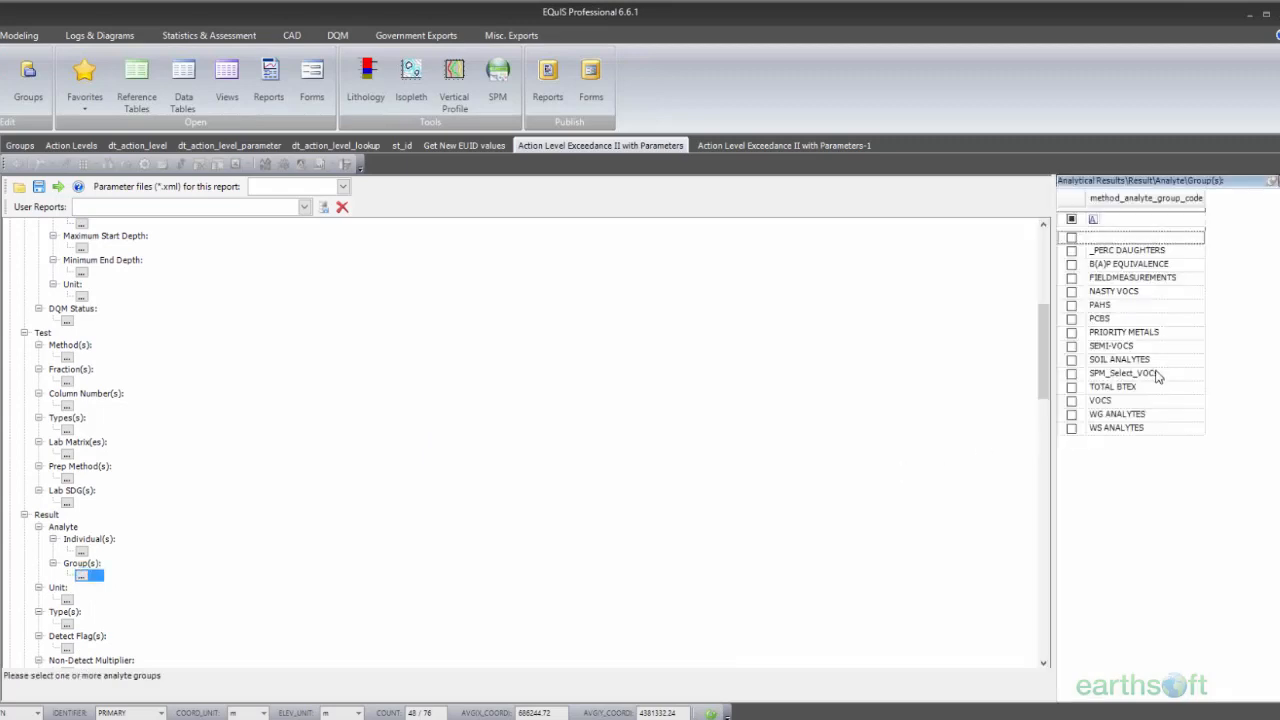
{"action": "left_click", "coordinate": [1073, 264]}
Step: Choose PAH_TEQ_SUM as the report's action level and run the report
{"action": "scroll", "coordinate": [555, 396], "scroll_direction": "down", "scroll_amount": 8}
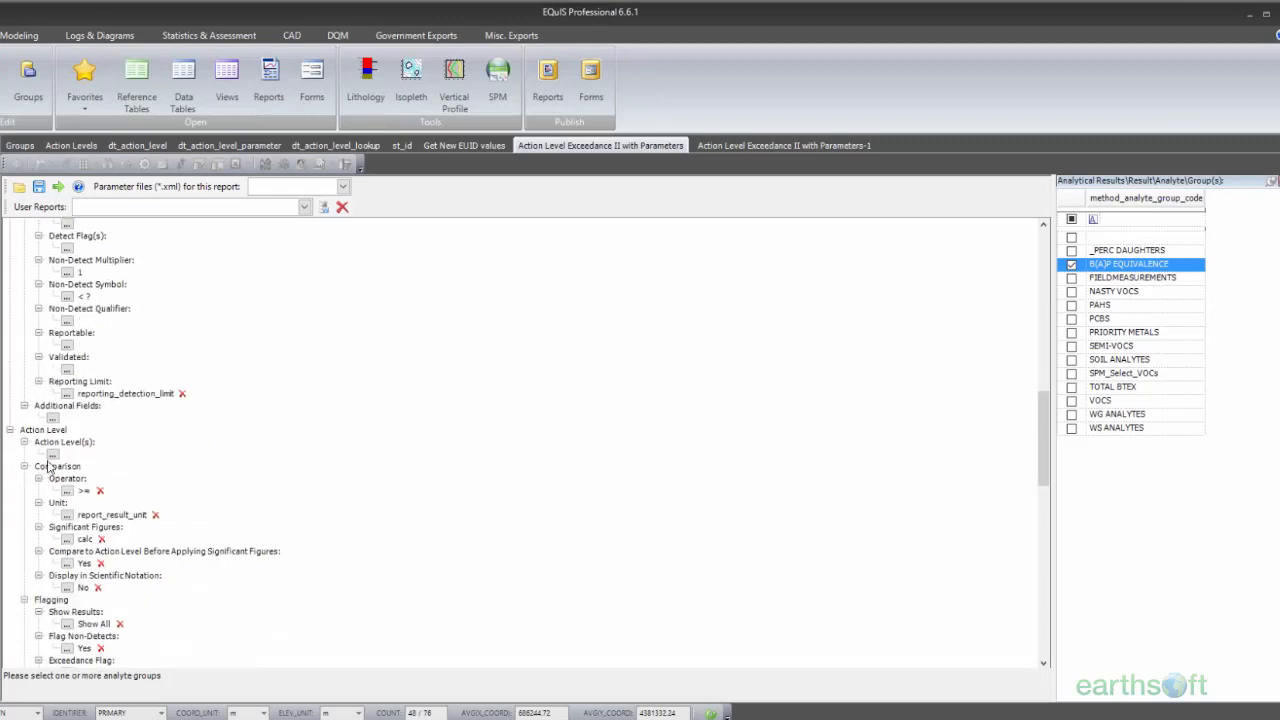
{"action": "left_click", "coordinate": [53, 454]}
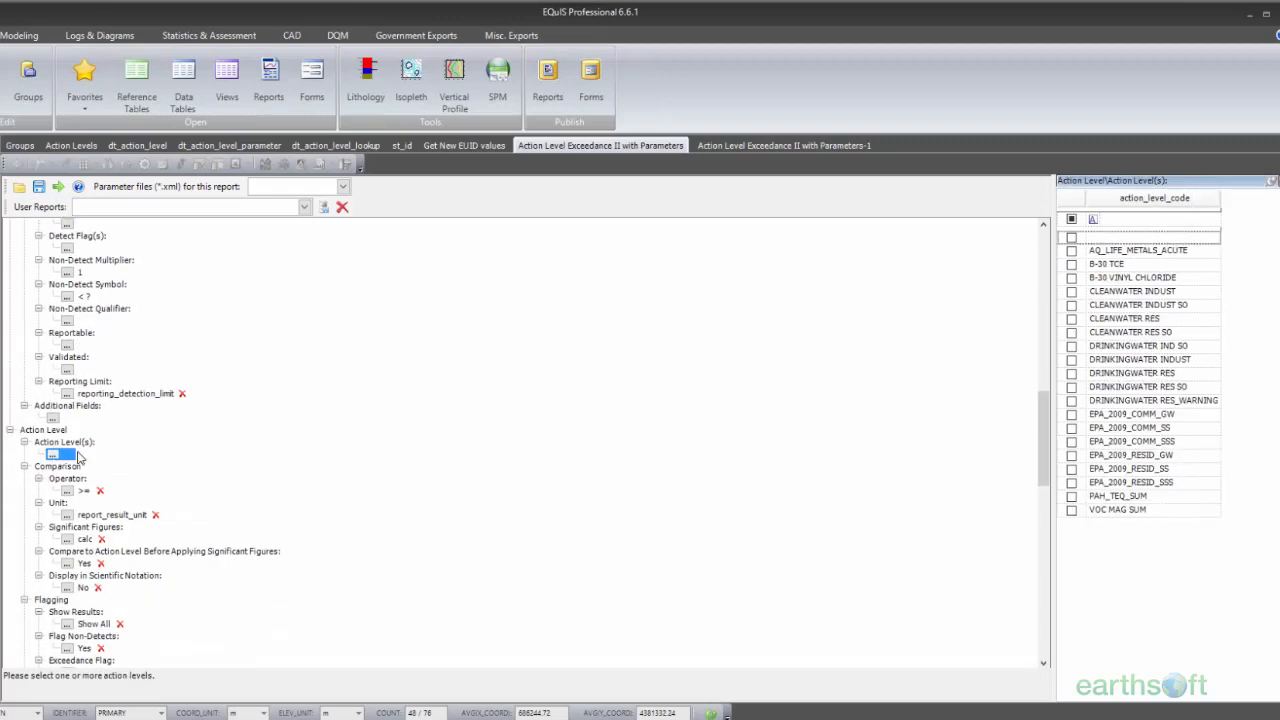
{"action": "left_click", "coordinate": [1072, 496]}
{"action": "scroll", "coordinate": [615, 459], "scroll_direction": "down", "scroll_amount": 3}
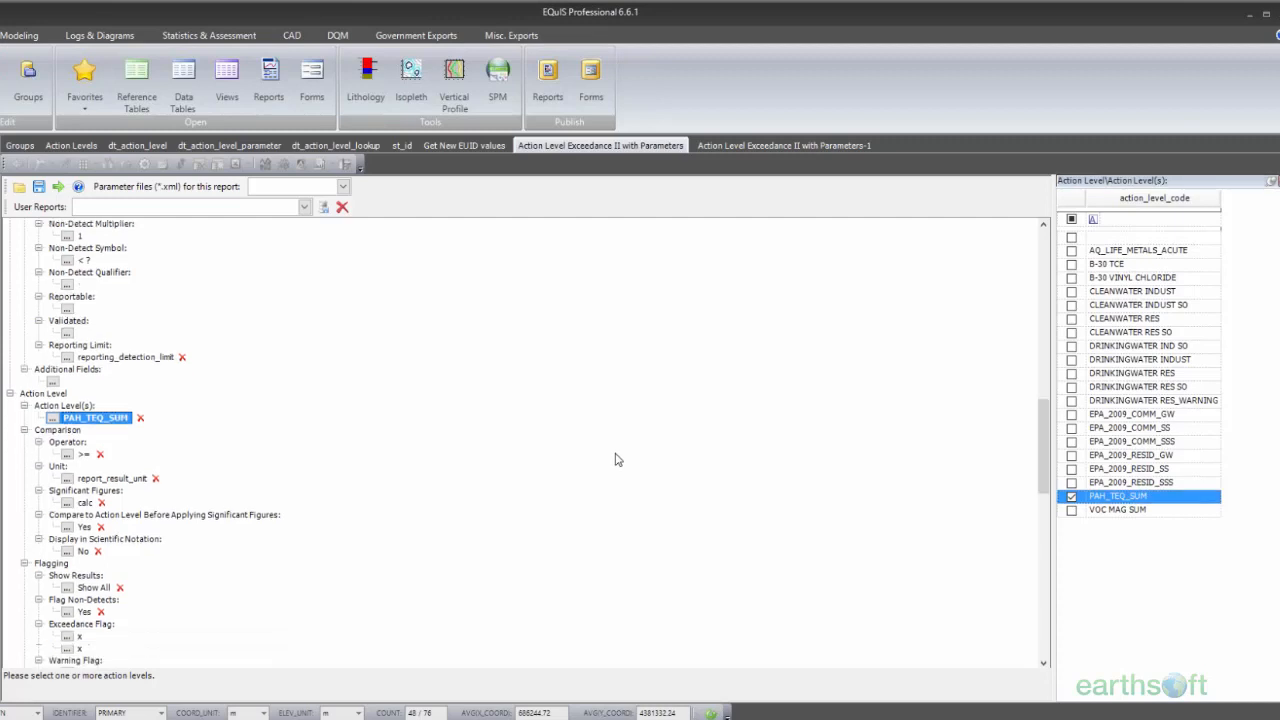
{"action": "left_click", "coordinate": [59, 189]}
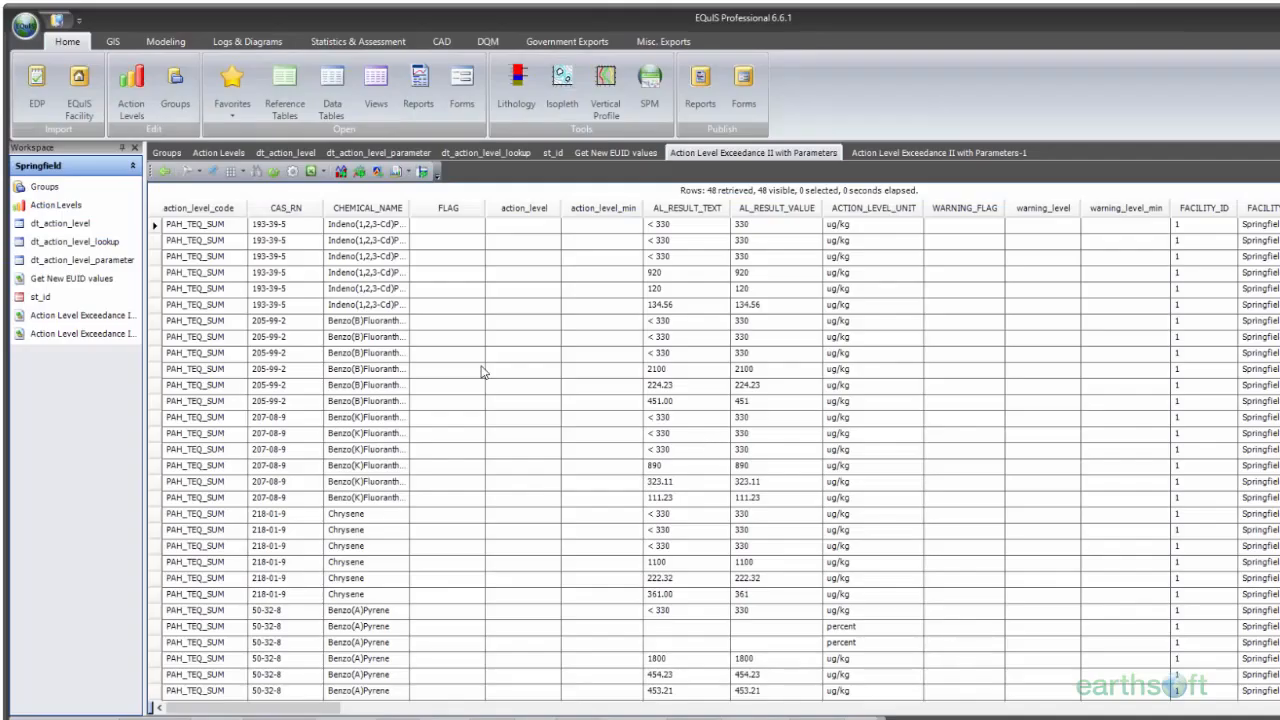
Step: Browse the Action Level Exceedance II with Parameters results and group the report rows by SYS_SAMPLE_CODE
{"action": "scroll", "coordinate": [700, 450], "scroll_direction": "down", "scroll_amount": 12}
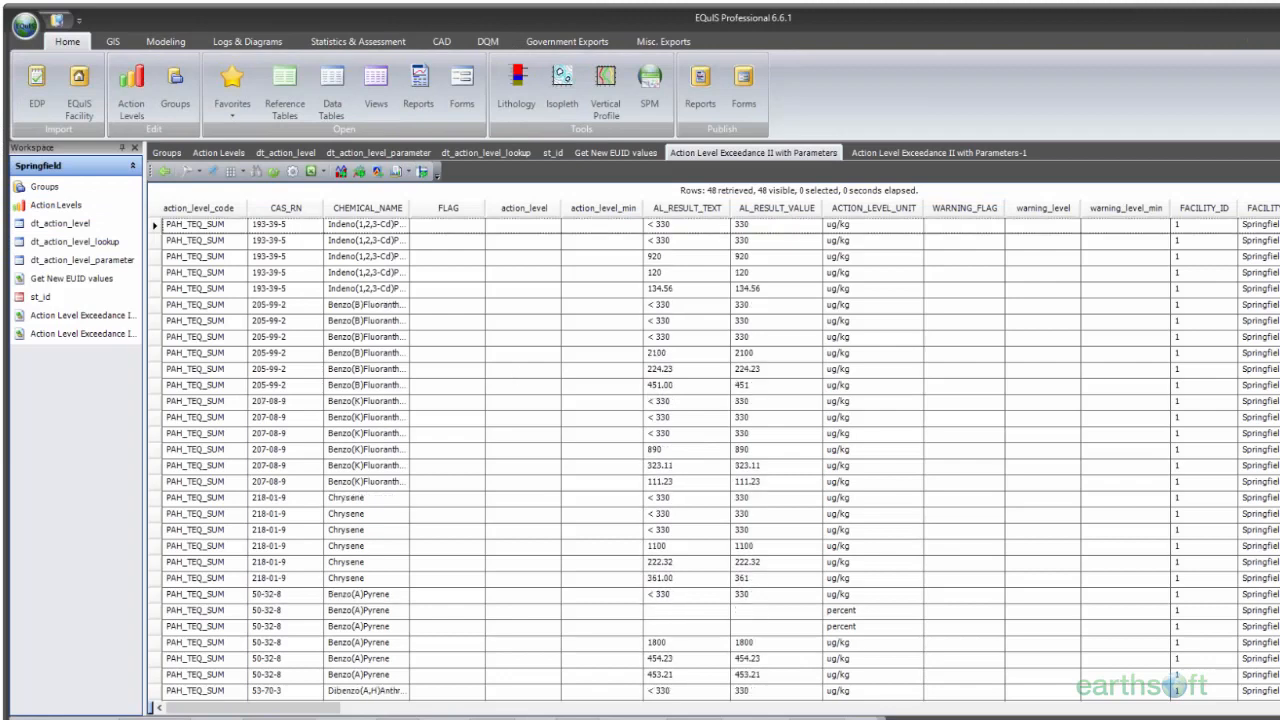
{"action": "scroll", "coordinate": [700, 450], "scroll_direction": "up", "scroll_amount": 5}
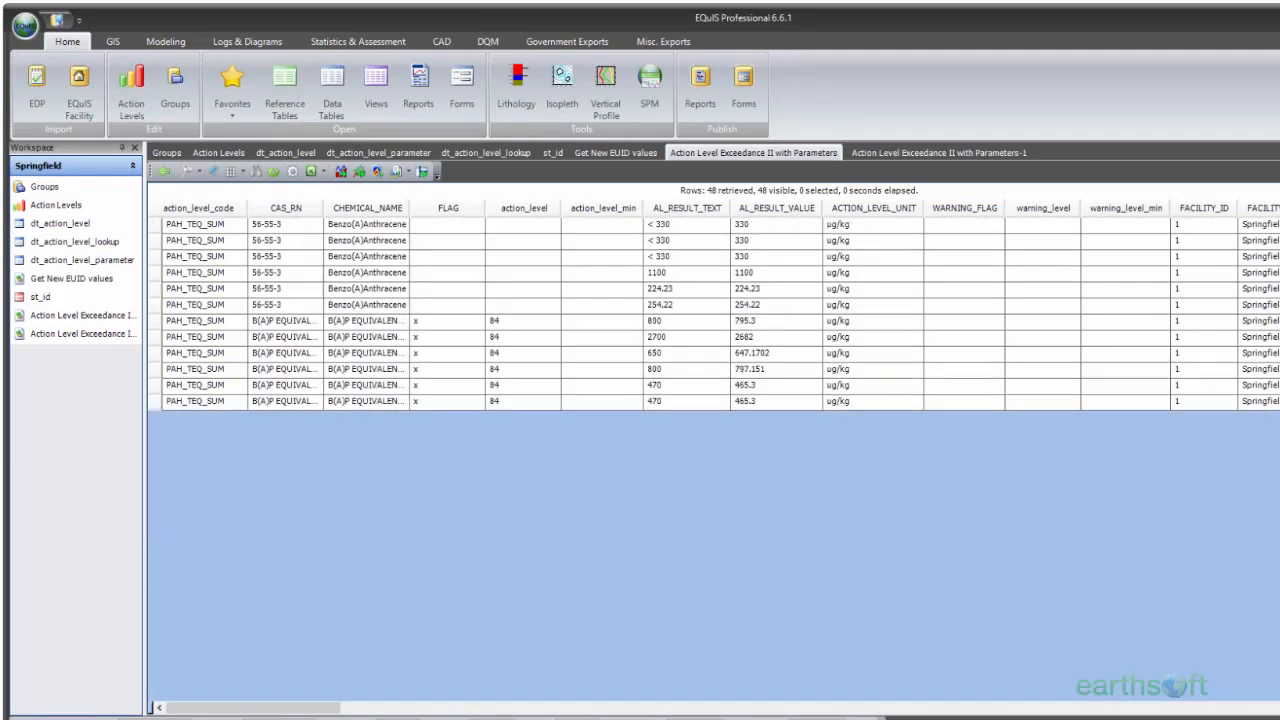
{"action": "scroll", "coordinate": [660, 300], "scroll_direction": "up", "scroll_amount": 9}
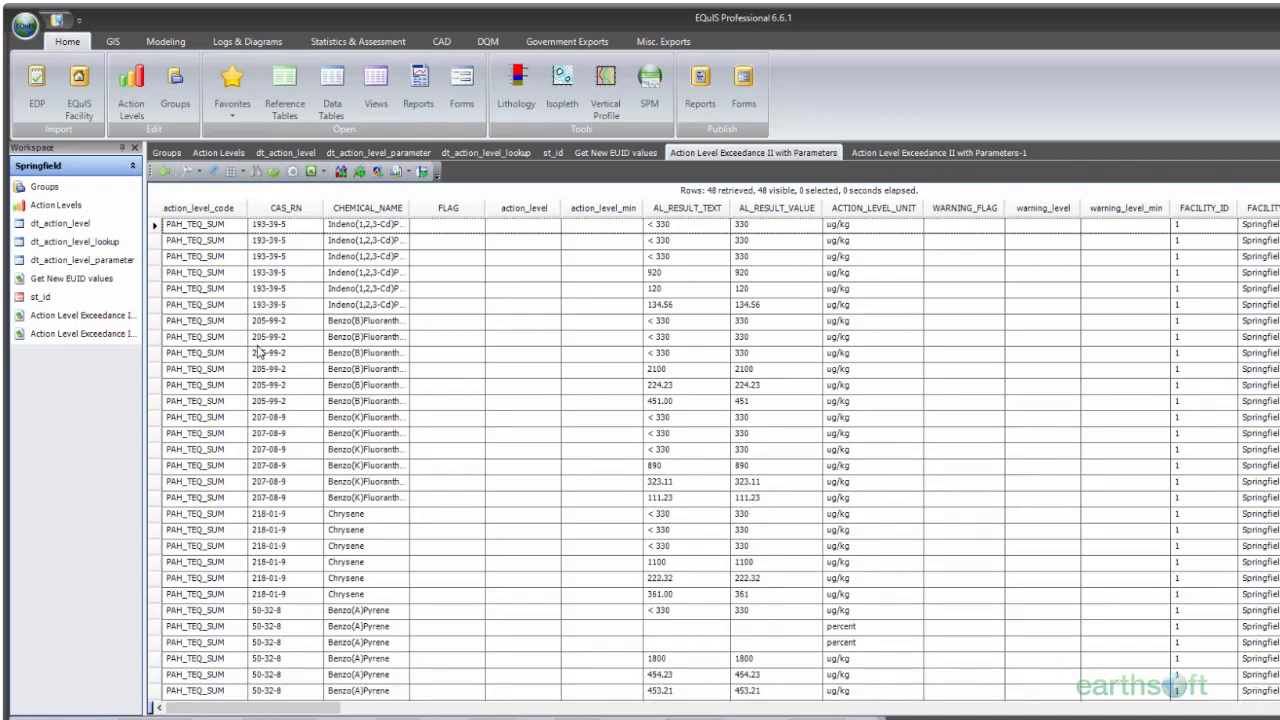
{"action": "right_click", "coordinate": [515, 197]}
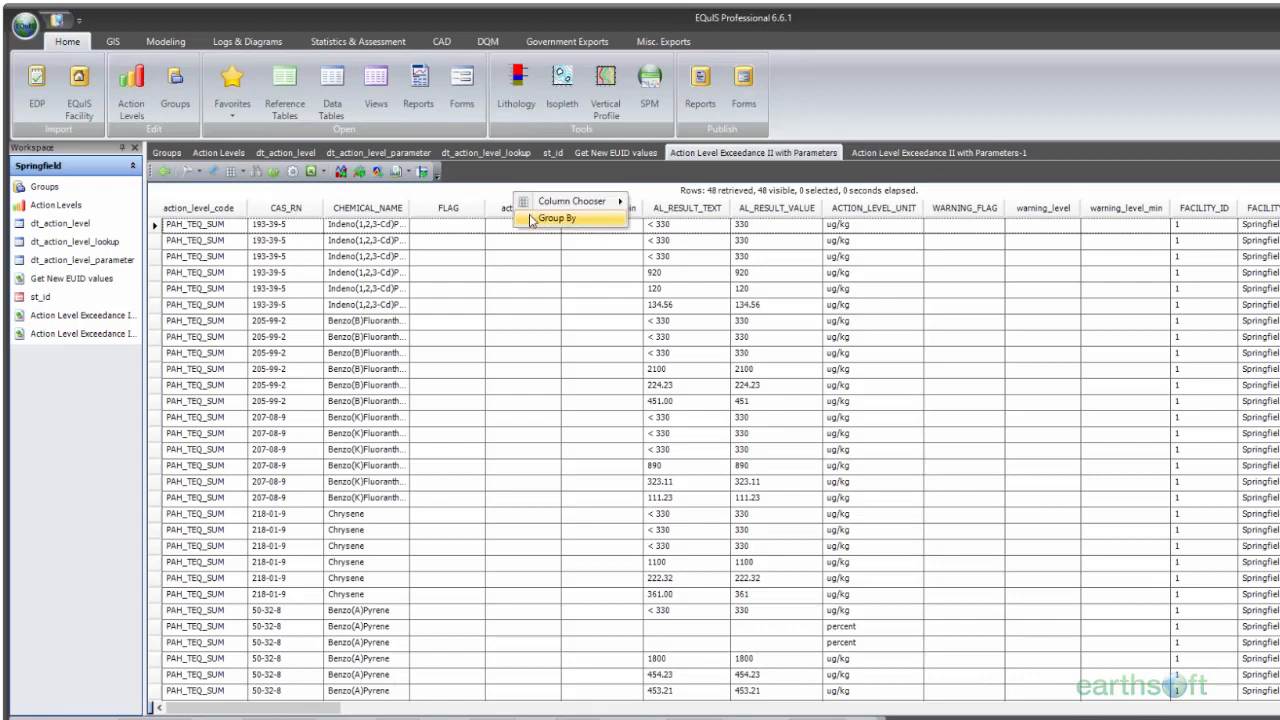
{"action": "left_click", "coordinate": [530, 220]}
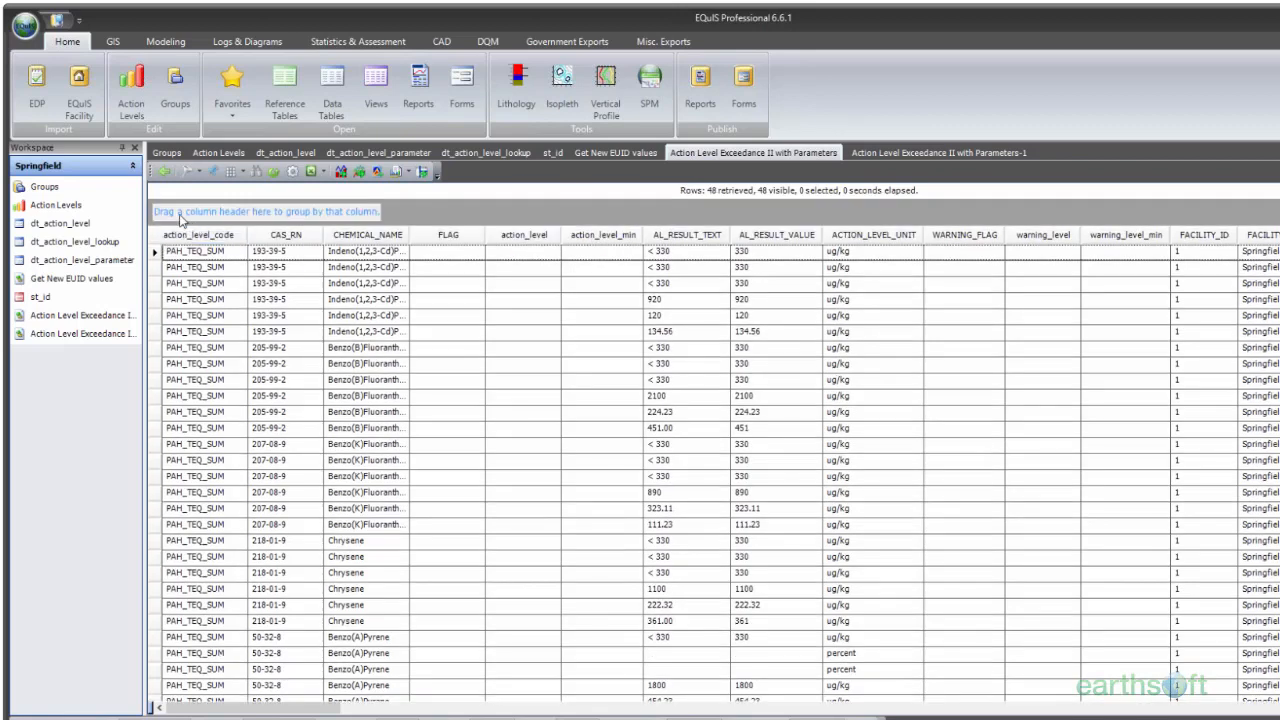
{"action": "left_click_drag", "start_coordinate": [300, 712], "coordinate": [327, 712]}
{"action": "left_click_drag", "start_coordinate": [1238, 229], "coordinate": [293, 216]}
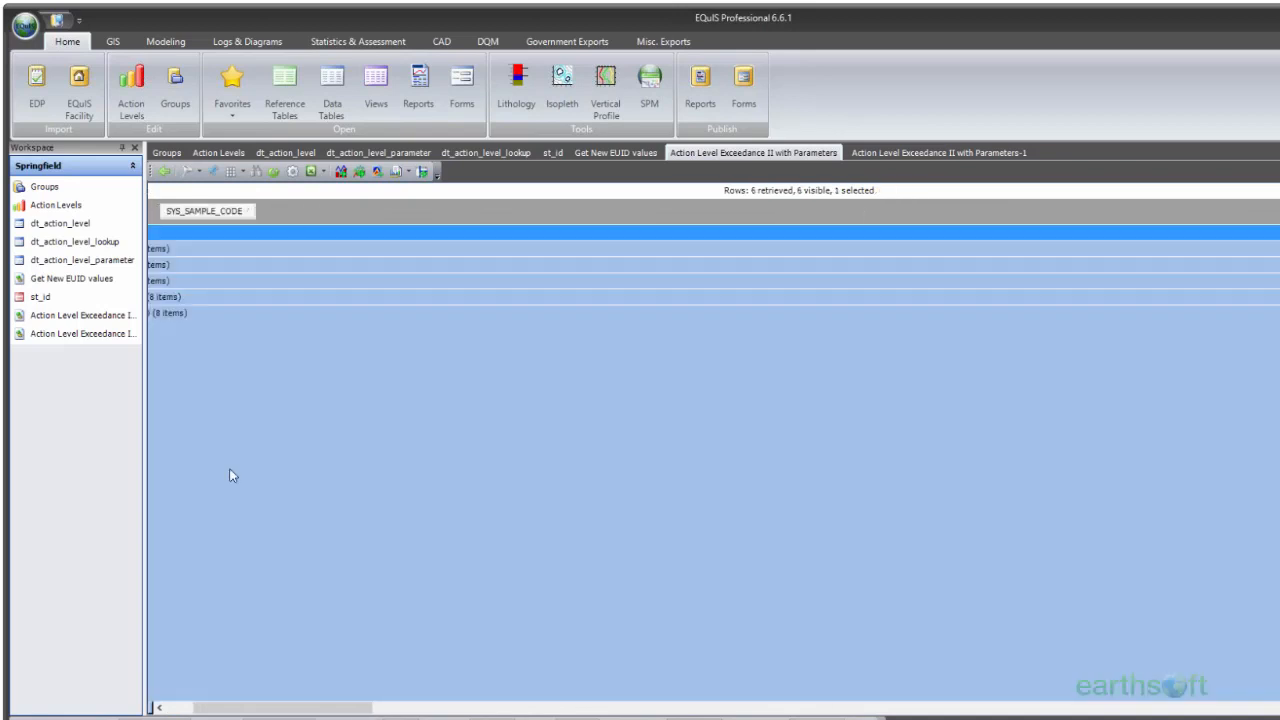
{"action": "left_click_drag", "start_coordinate": [323, 707], "coordinate": [278, 707]}
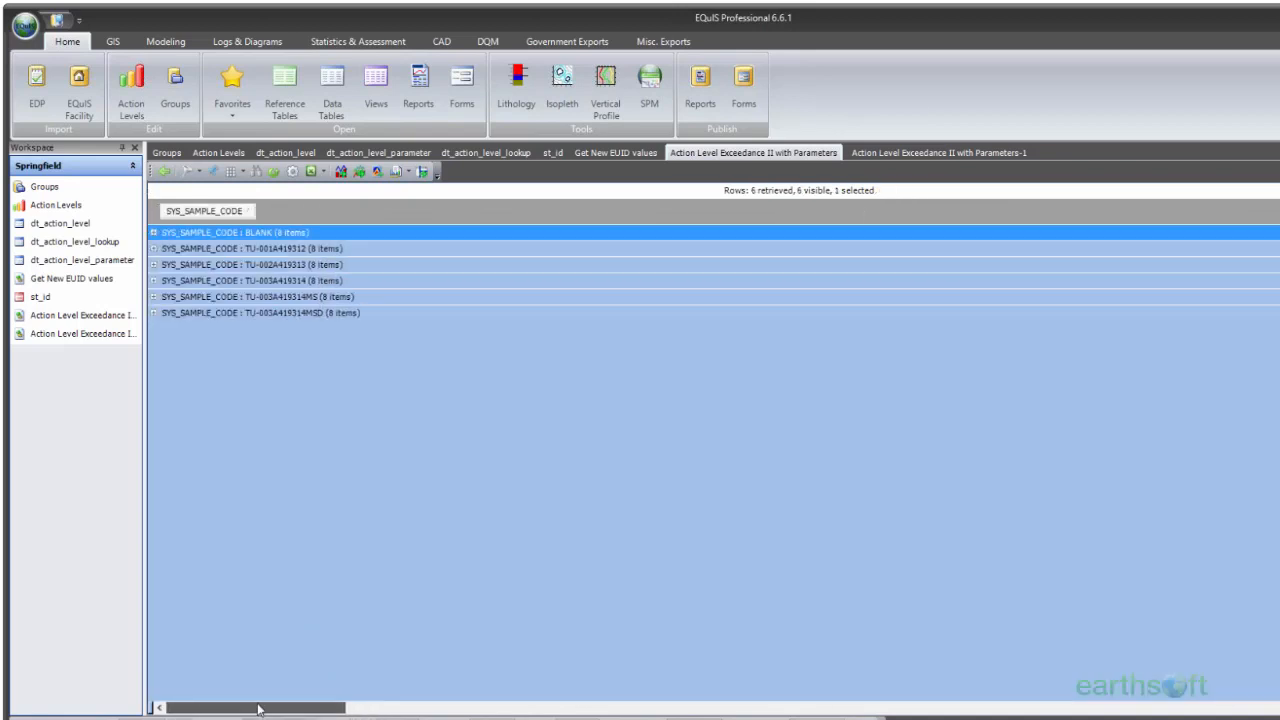
Step: Expand sample groups TU-001A419312, TU-002A419313, TU-003A419314 and TU-003A419314MS, and examine their analyte results and B(A)P EQUIVALENCE rows
{"action": "left_click", "coordinate": [153, 249]}
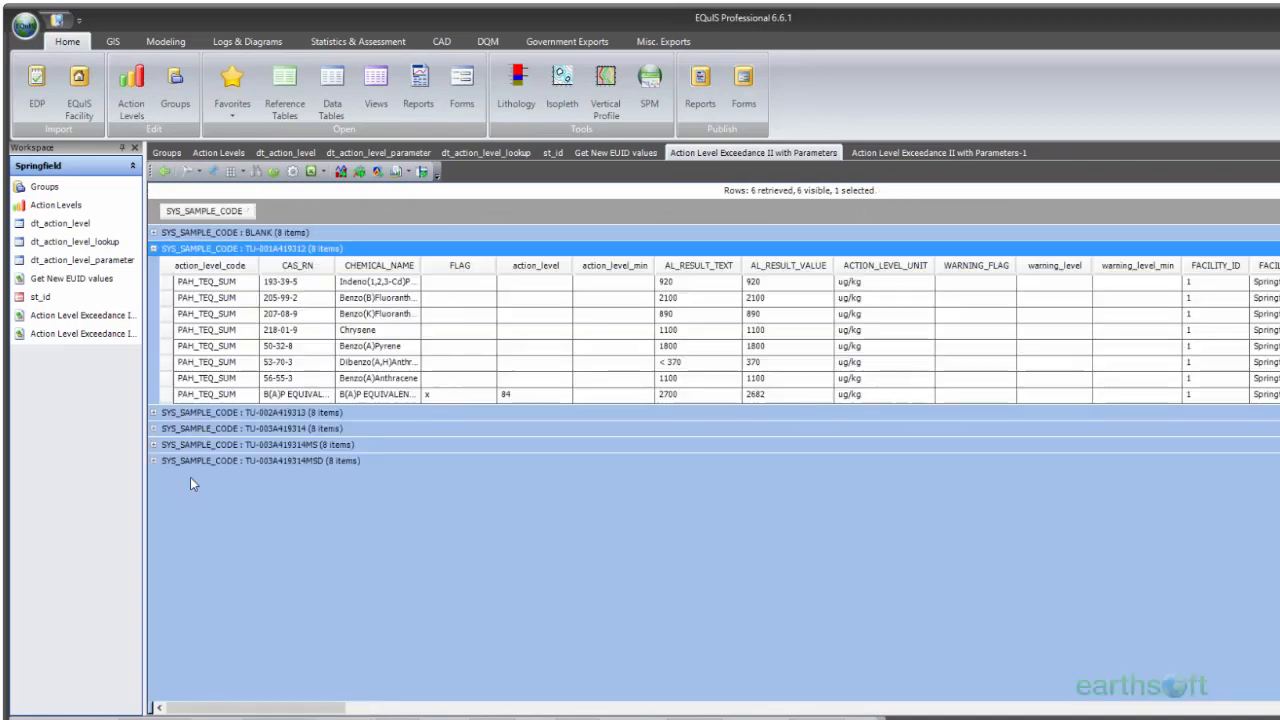
{"action": "left_click", "coordinate": [153, 413]}
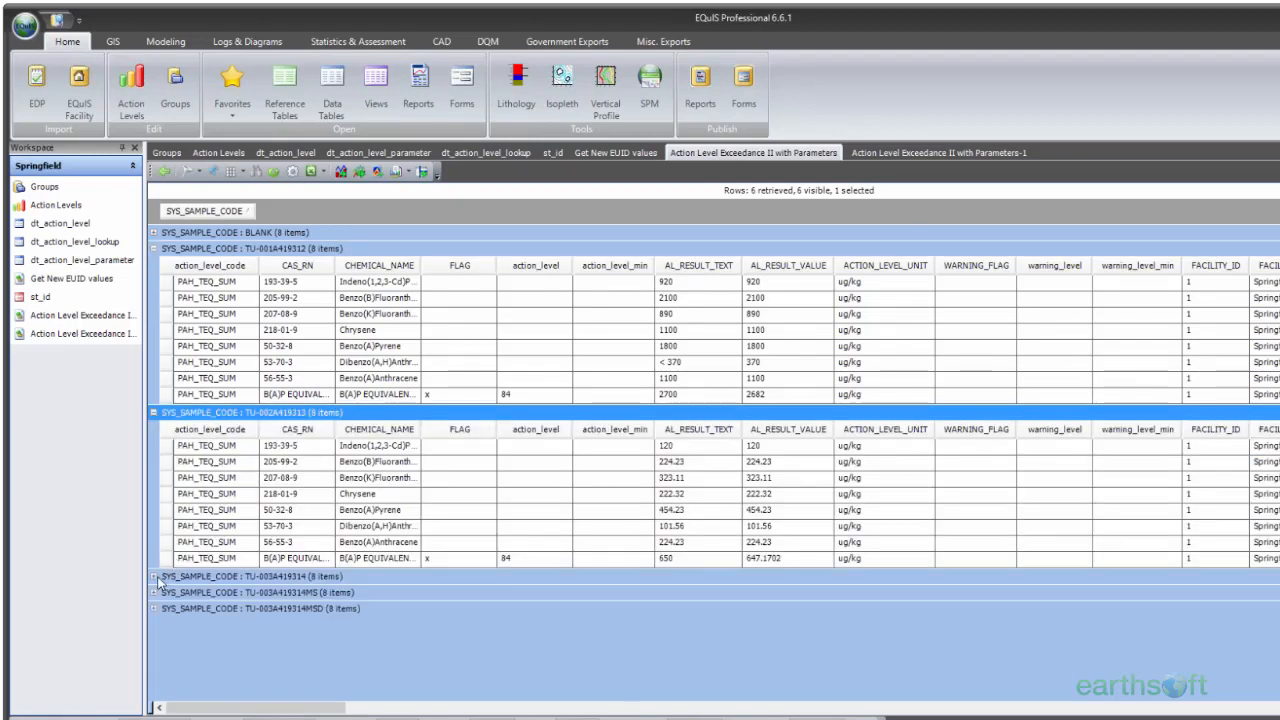
{"action": "left_click", "coordinate": [153, 577]}
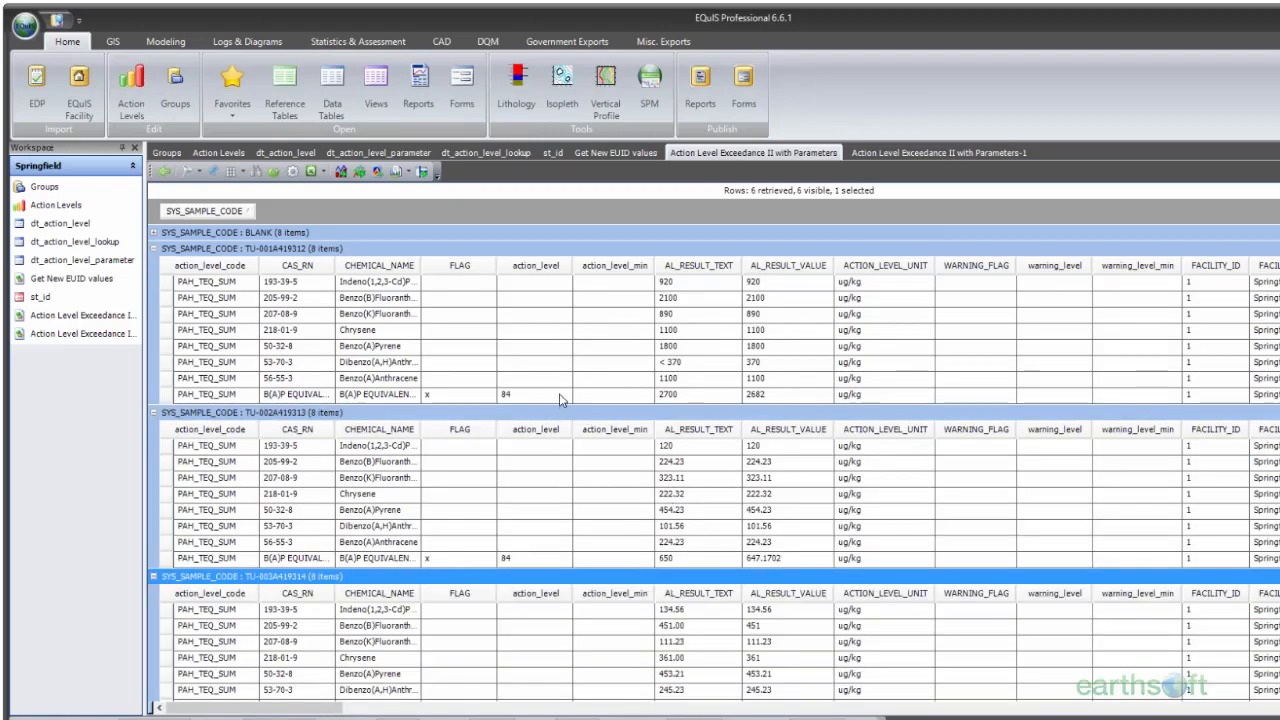
{"action": "scroll", "coordinate": [560, 399], "scroll_direction": "down", "scroll_amount": 1}
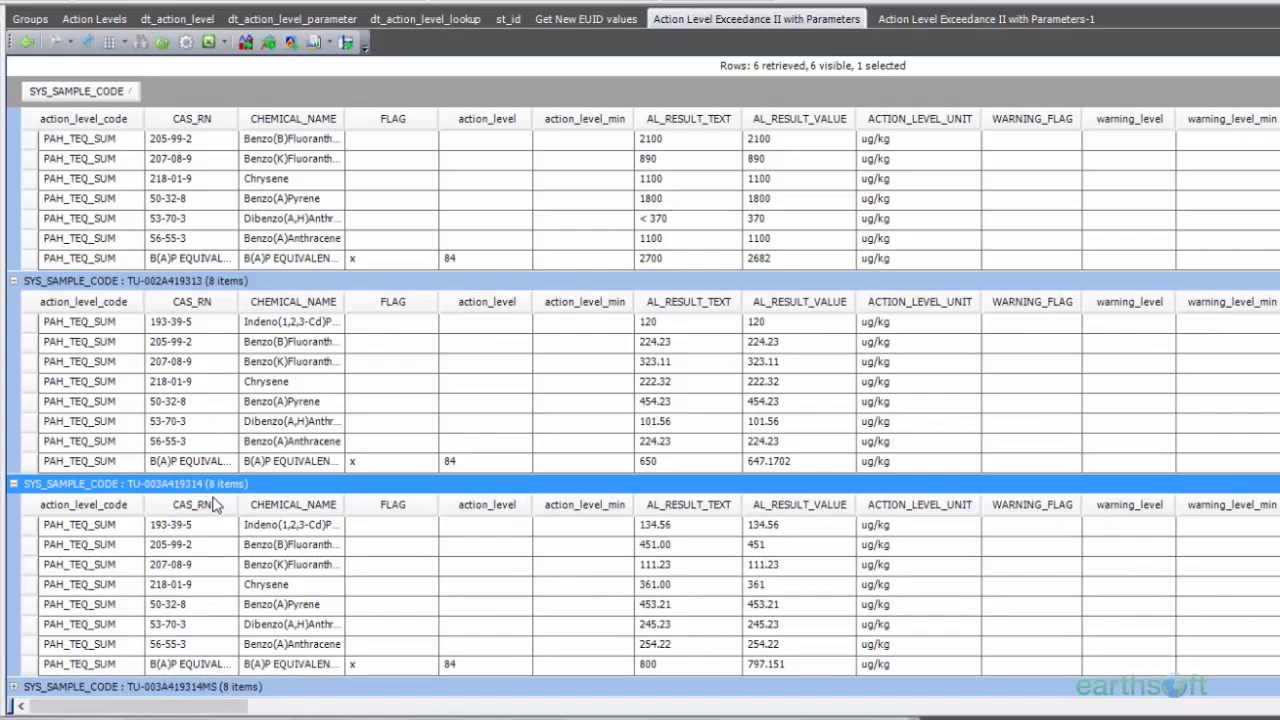
{"action": "scroll", "coordinate": [195, 555], "scroll_direction": "down", "scroll_amount": 3}
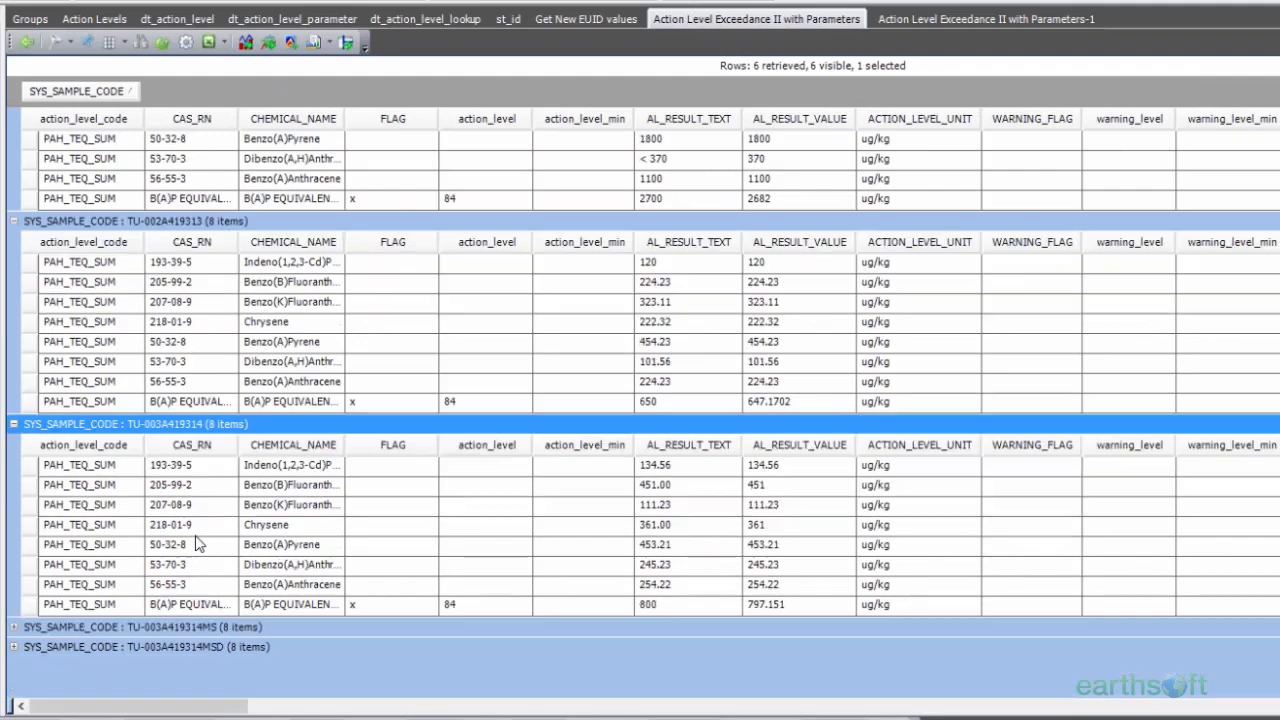
{"action": "left_click", "coordinate": [14, 484]}
{"action": "scroll", "coordinate": [400, 383], "scroll_direction": "down", "scroll_amount": 2}
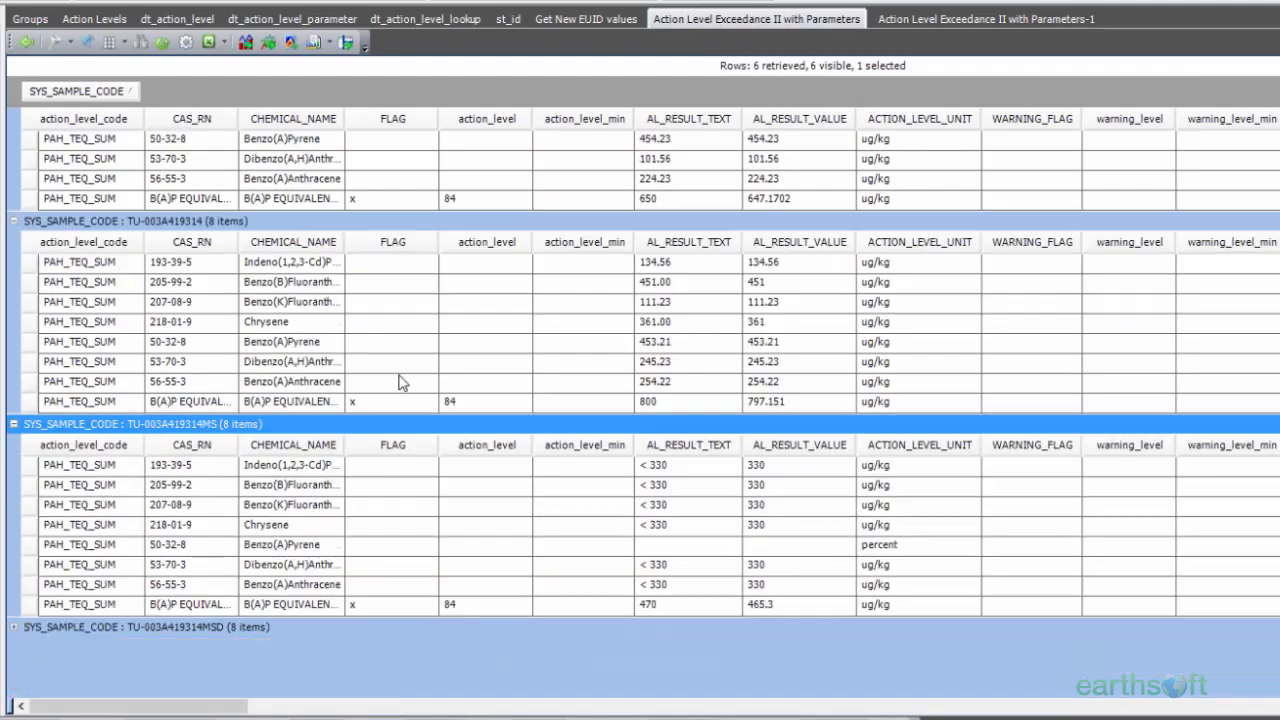
{"action": "scroll", "coordinate": [398, 383], "scroll_direction": "up", "scroll_amount": 6}
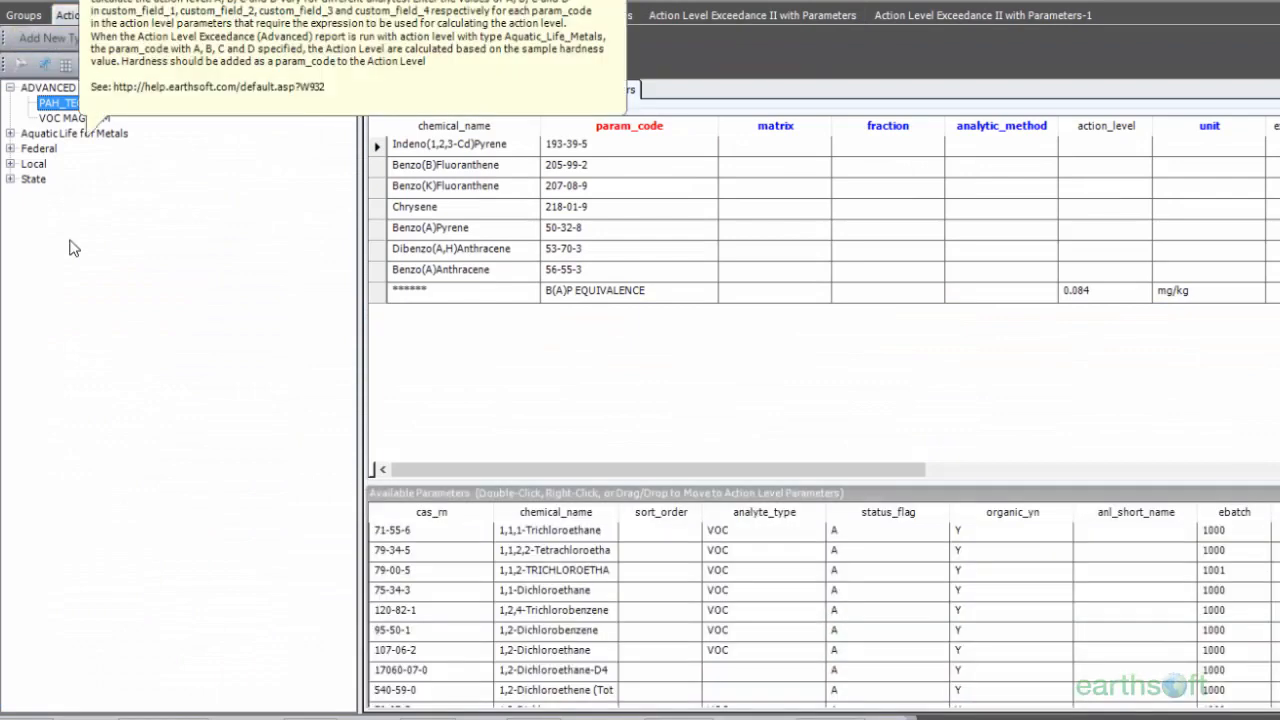
Step: Open the VOC MAG SUM action level, widen its details area, and review its code details and parameters
{"action": "left_click", "coordinate": [72, 120]}
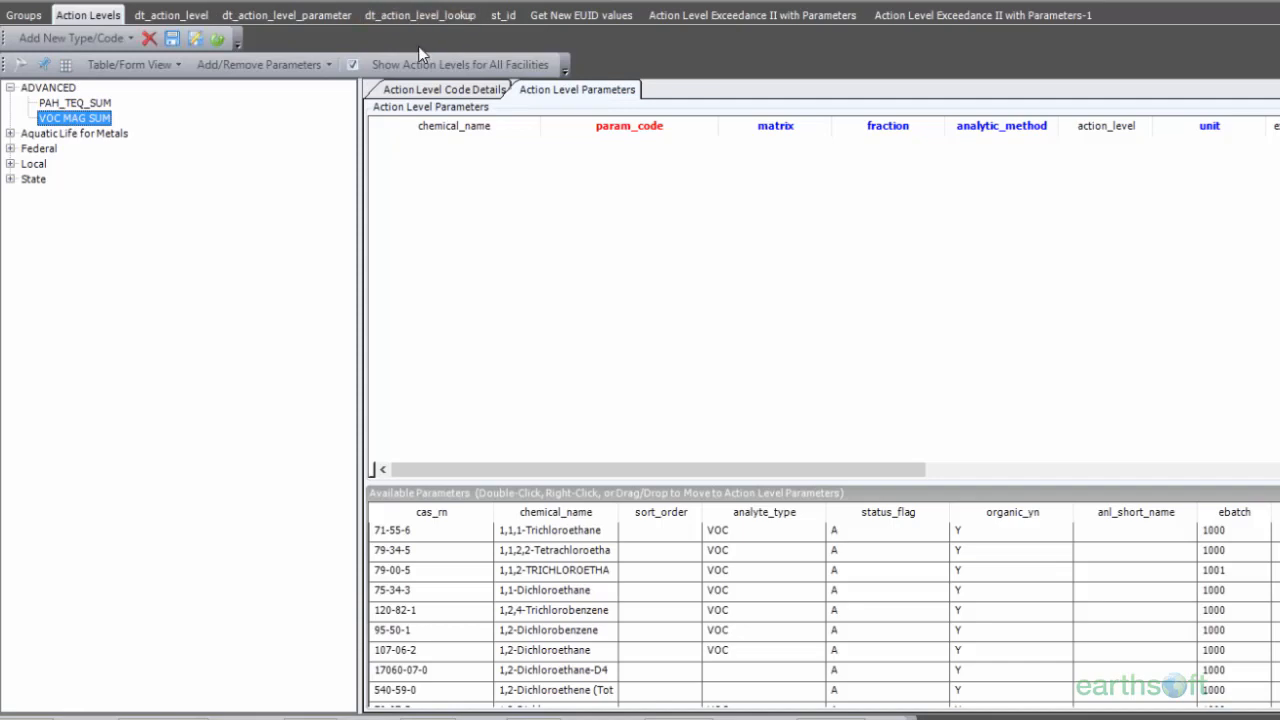
{"action": "left_click_drag", "start_coordinate": [359, 289], "coordinate": [218, 290]}
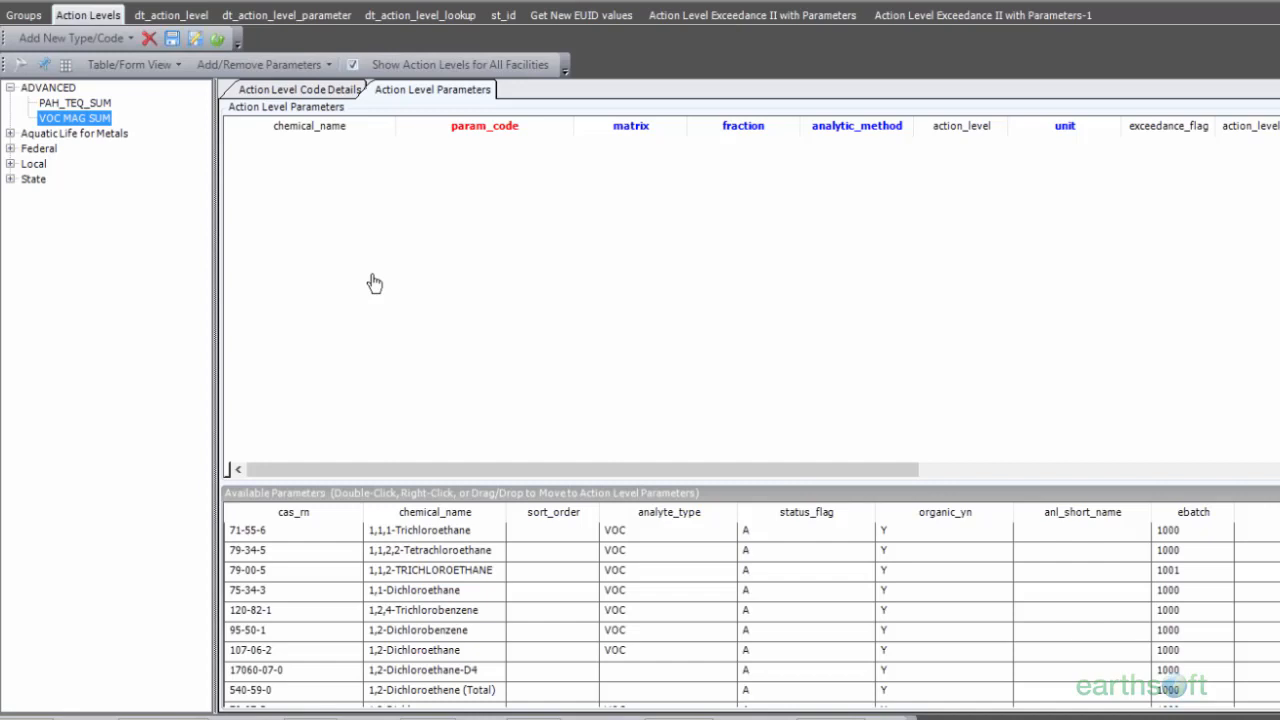
{"action": "left_click", "coordinate": [298, 92]}
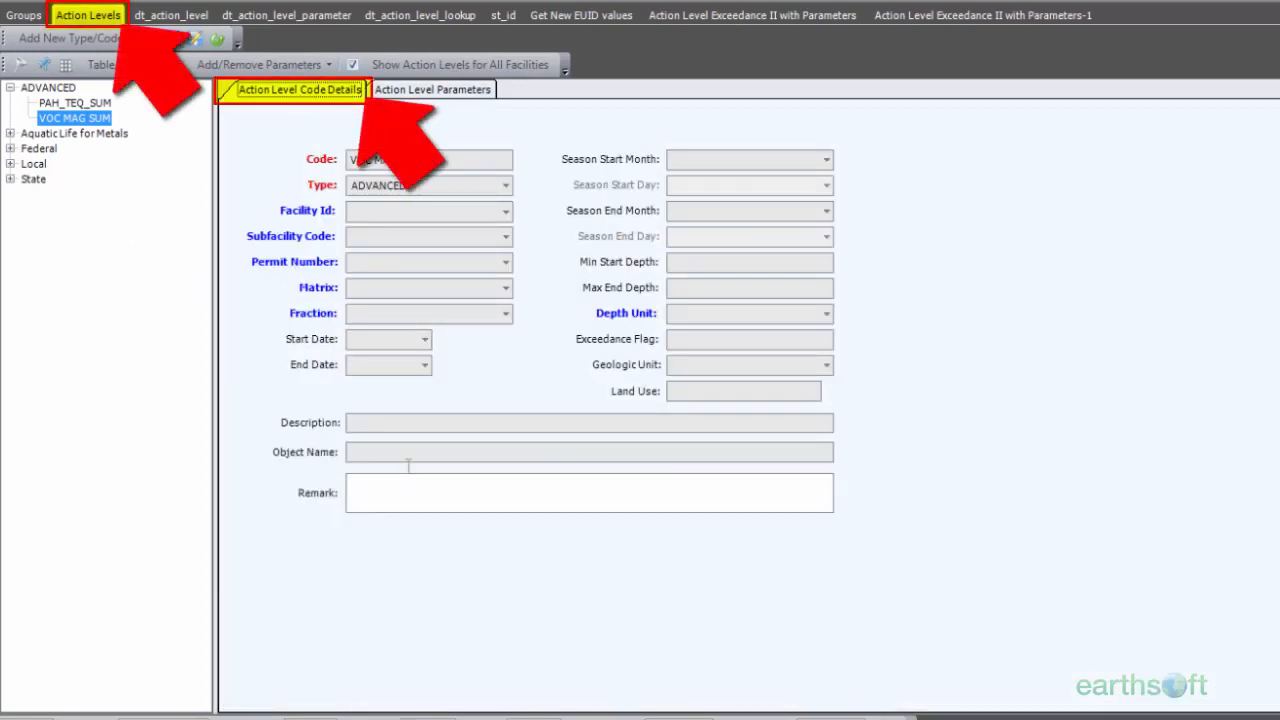
{"action": "left_click", "coordinate": [370, 456]}
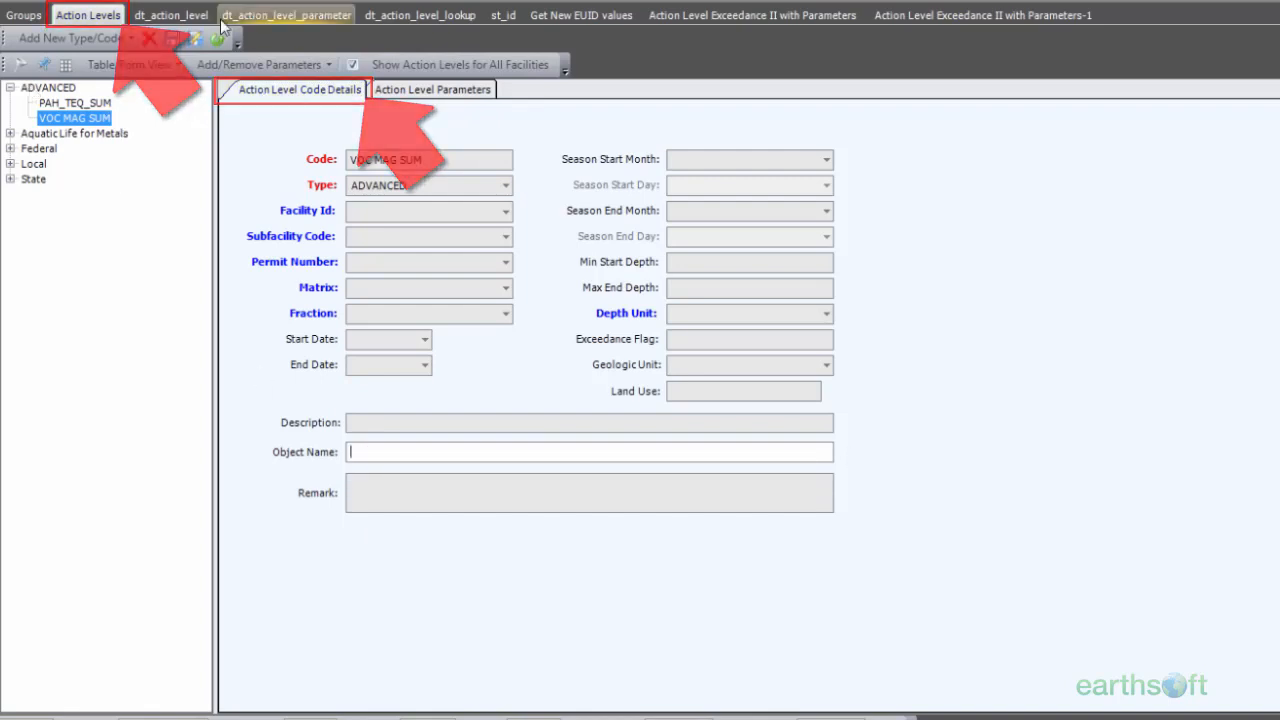
{"action": "mouse_move", "coordinate": [40, 122]}
{"action": "left_click", "coordinate": [432, 89]}
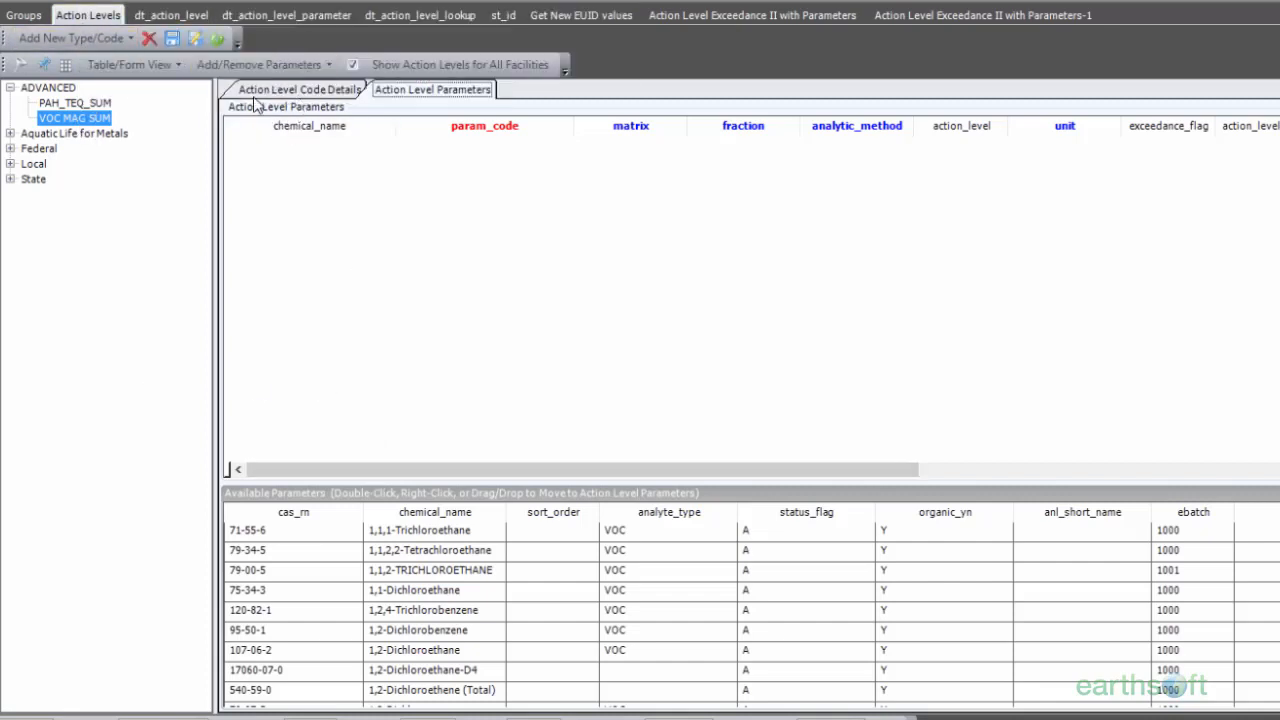
Step: Copy PAH_TEQ_SUM's Object Name, EarthSoft.ActionLevels.Library.105851,EarthSoft.ActionLevels.Library._105851.AAL_Lookup, into VOC MAG SUM's Object Name and save the action level
{"action": "left_click", "coordinate": [79, 104]}
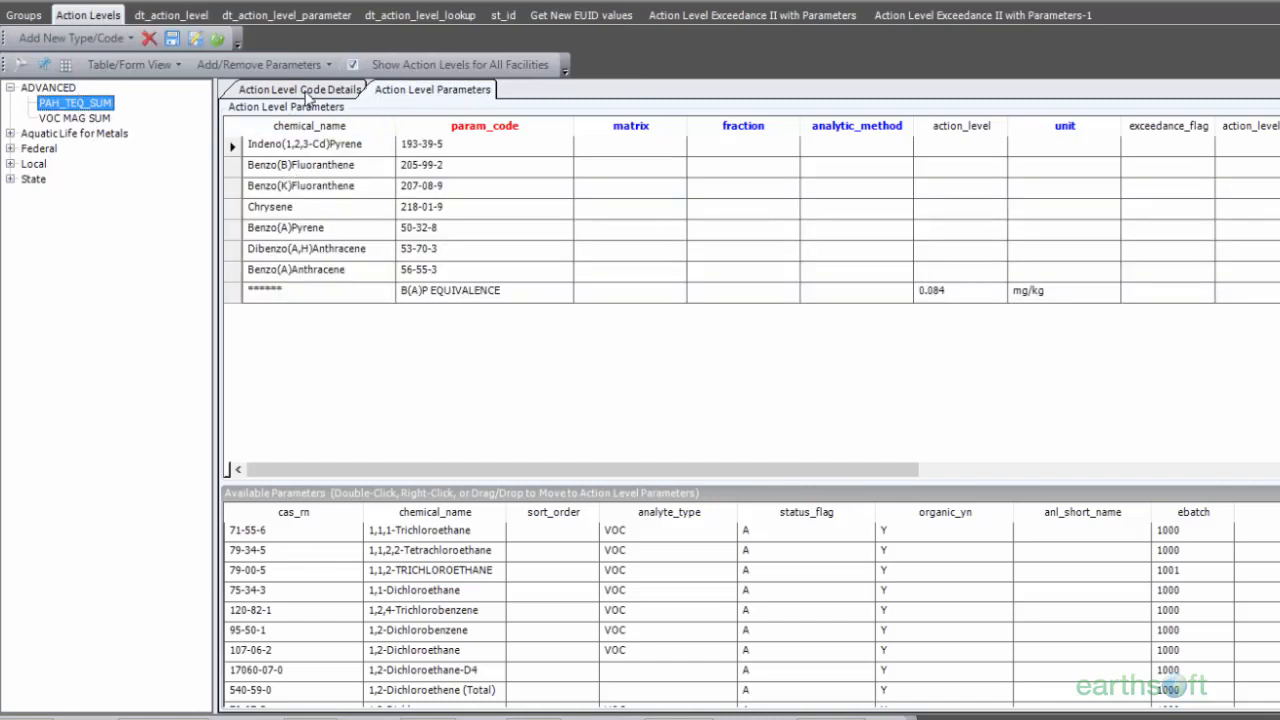
{"action": "left_click", "coordinate": [304, 90]}
{"action": "left_click", "coordinate": [809, 452]}
{"action": "left_click_drag", "start_coordinate": [809, 452], "coordinate": [345, 460]}
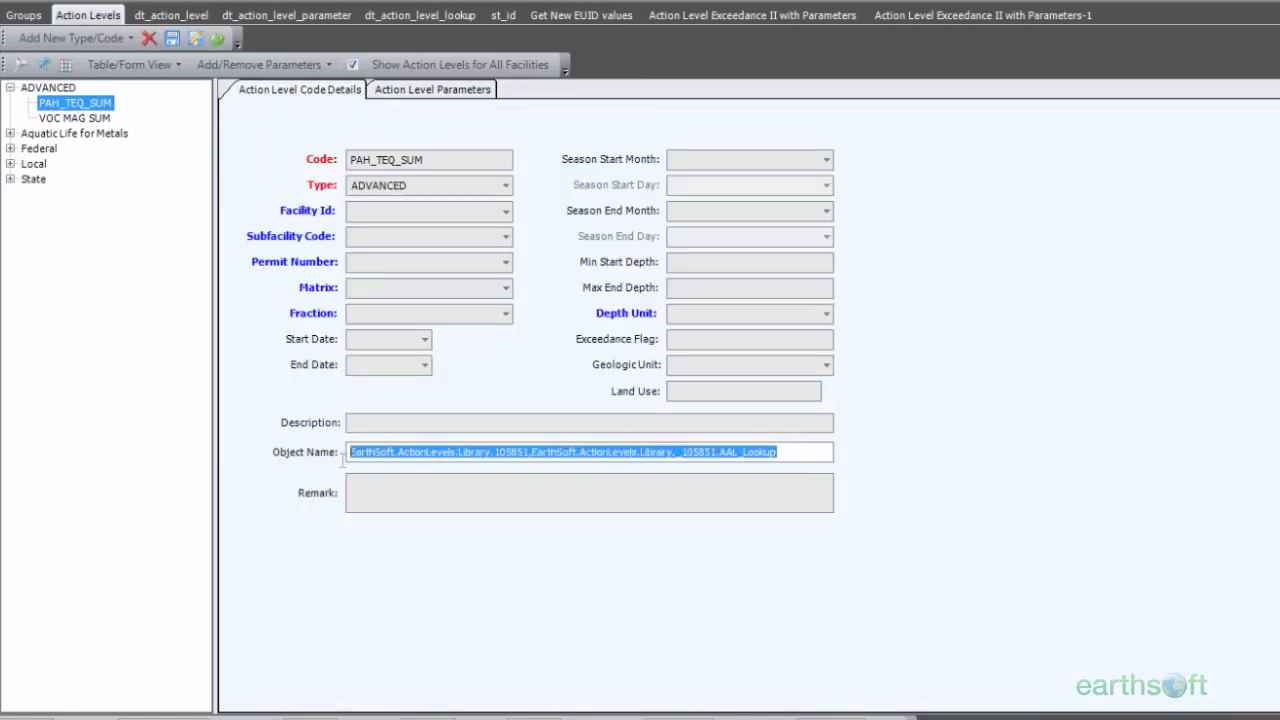
{"action": "left_click", "coordinate": [96, 120]}
{"action": "left_click", "coordinate": [380, 457]}
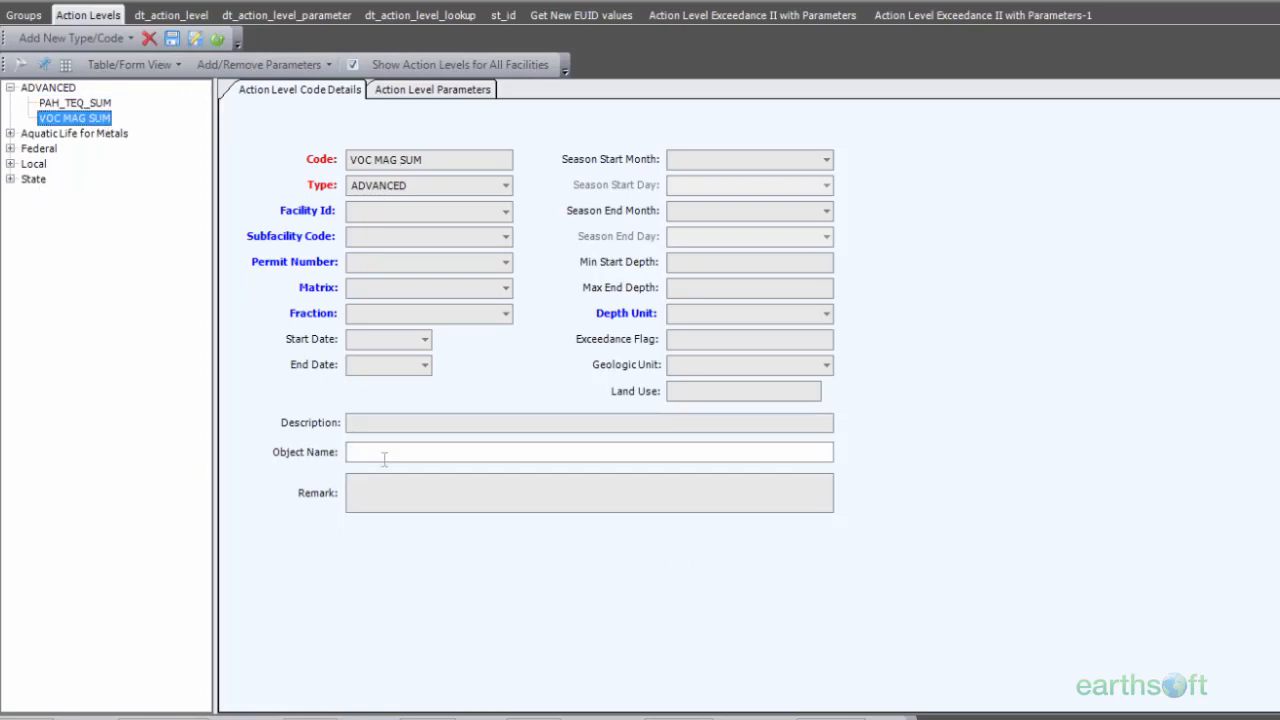
{"action": "type", "text": "EarthSoft.ActionLevels.Library.105851,EarthSoft.ActionLevels.Library._105851.AAL_Lookup"}
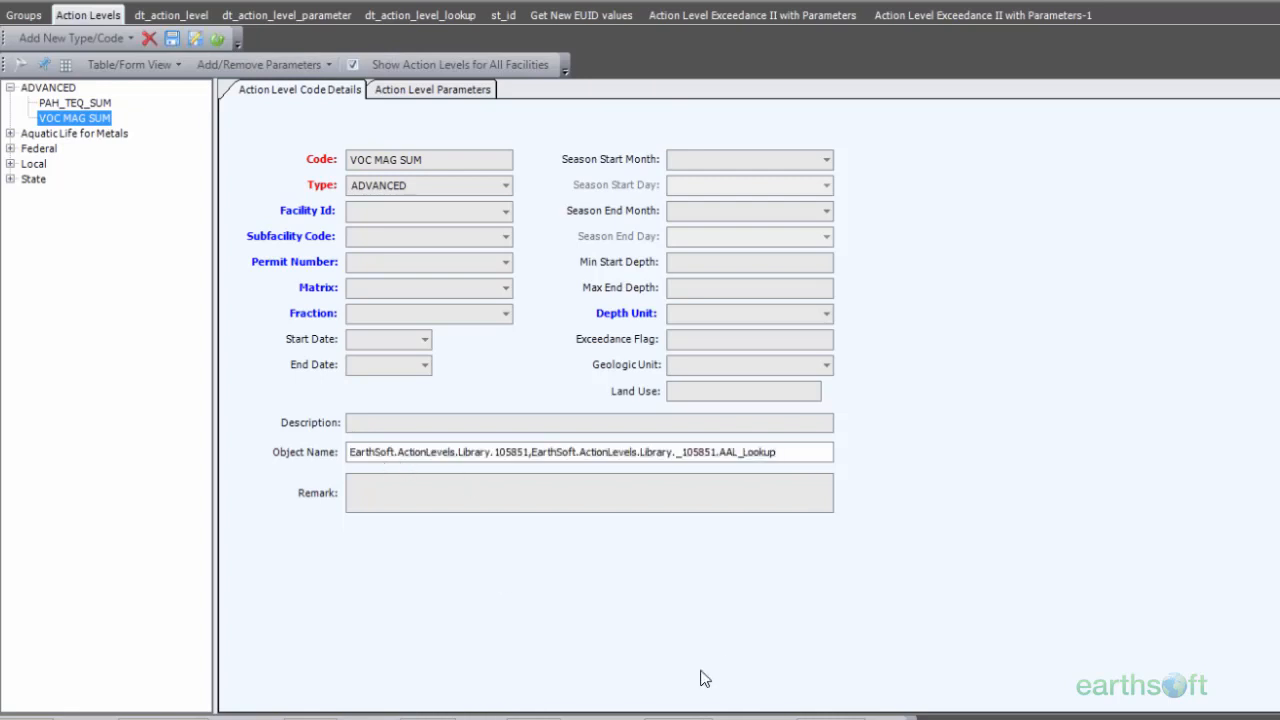
{"action": "left_click", "coordinate": [172, 39]}
Step: Open the dt_action_level_parameter table, filter it to the PAH_TEQ_SUM action level and review its columns, including the custom fields
{"action": "left_click", "coordinate": [460, 92]}
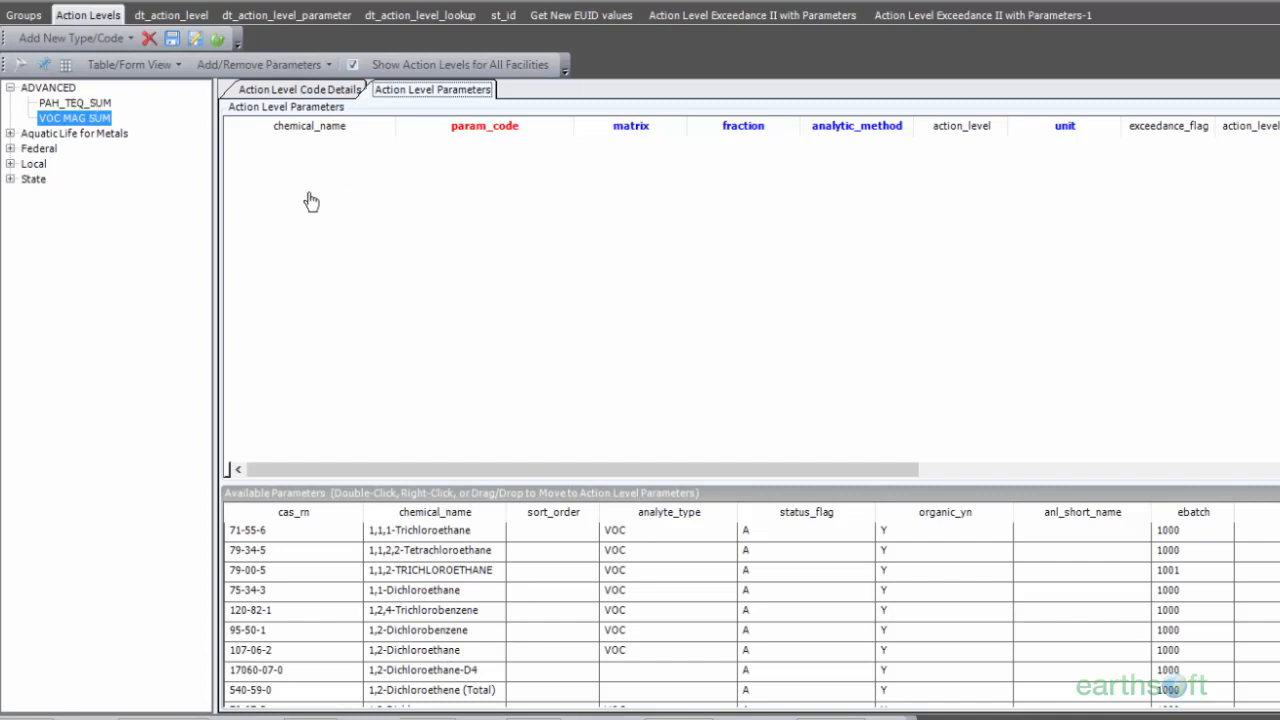
{"action": "left_click", "coordinate": [331, 22]}
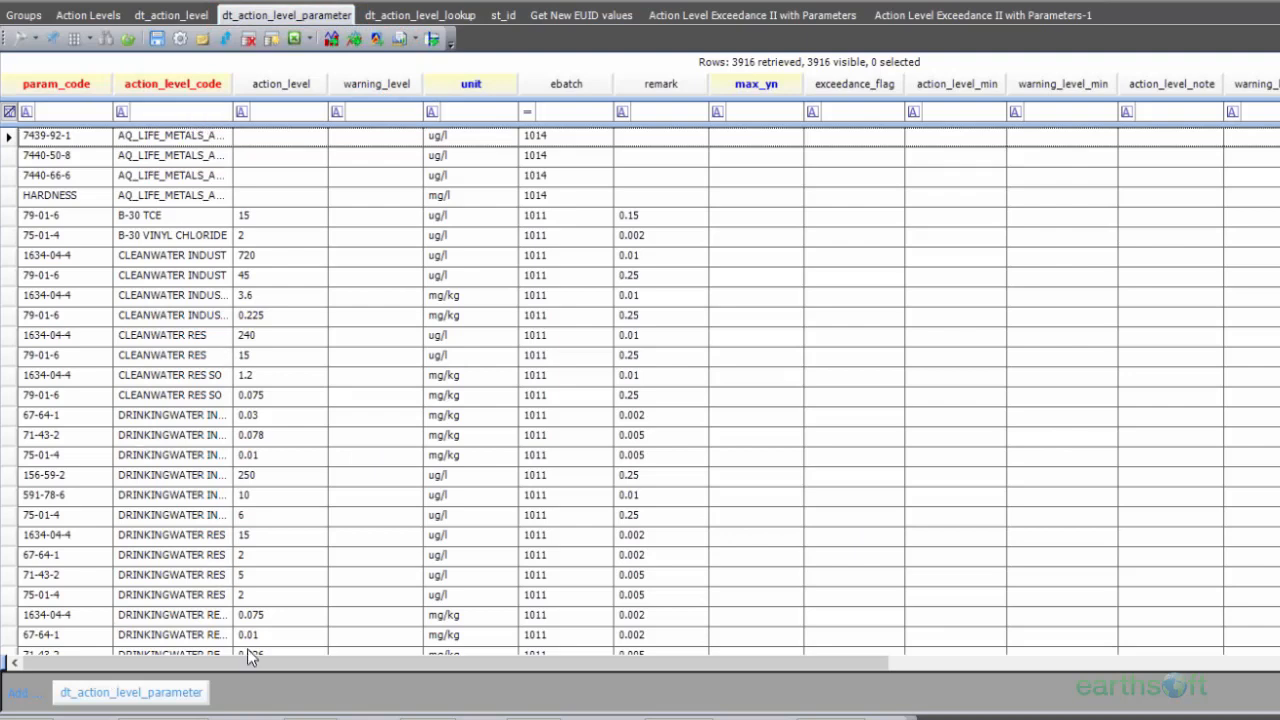
{"action": "left_click_drag", "start_coordinate": [264, 664], "coordinate": [1050, 698]}
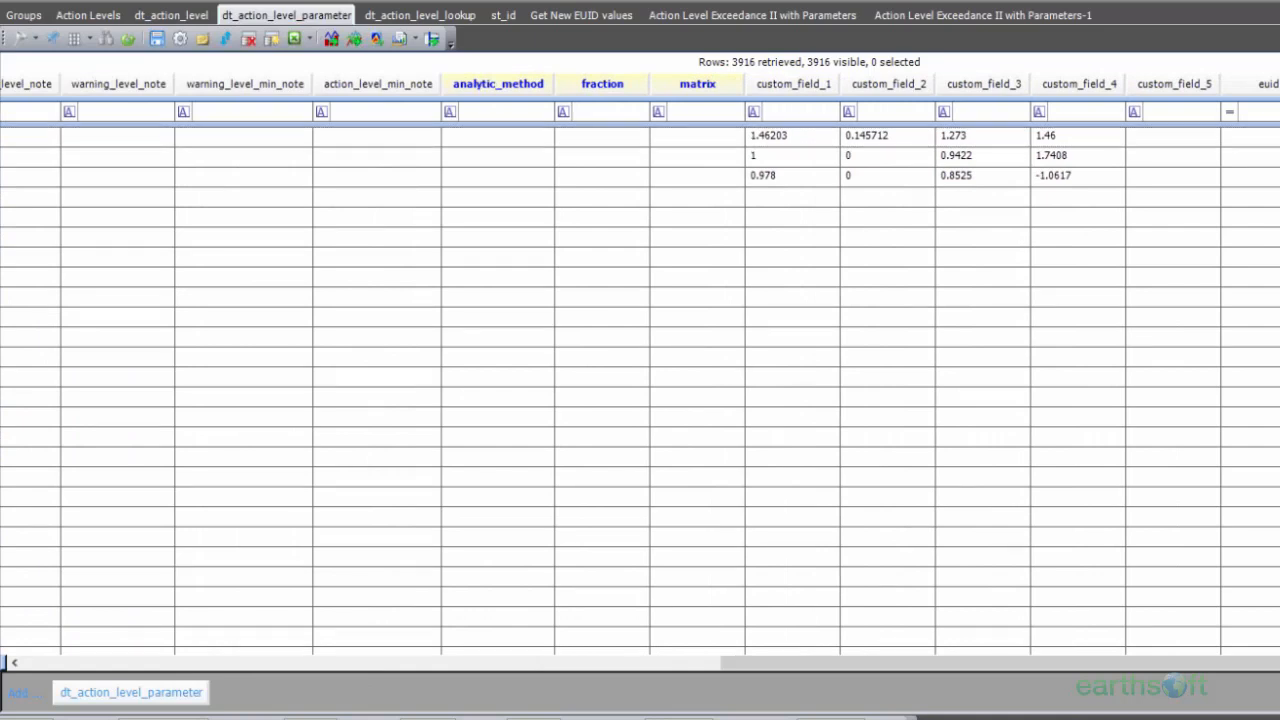
{"action": "key", "text": "Return"}
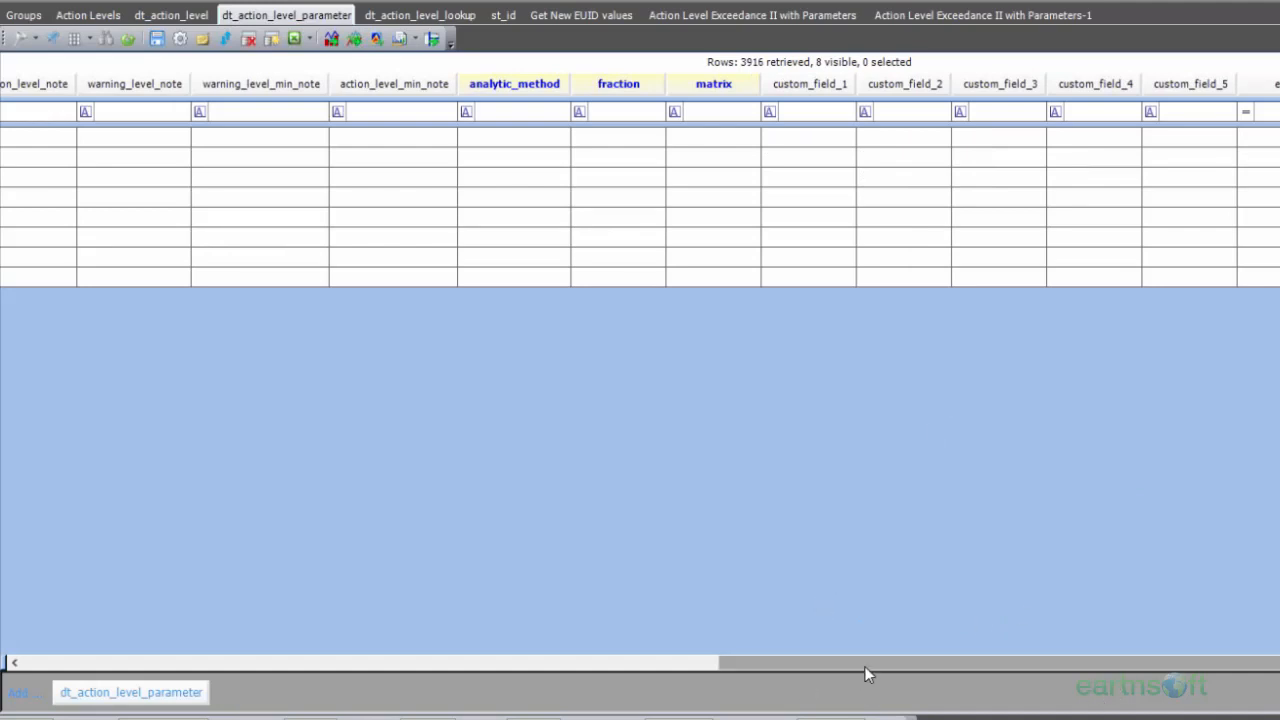
{"action": "mouse_move", "coordinate": [864, 666]}
{"action": "left_mouse_down"}
{"action": "mouse_move", "coordinate": [183, 674]}
{"action": "mouse_move", "coordinate": [103, 689]}
{"action": "left_mouse_up"}
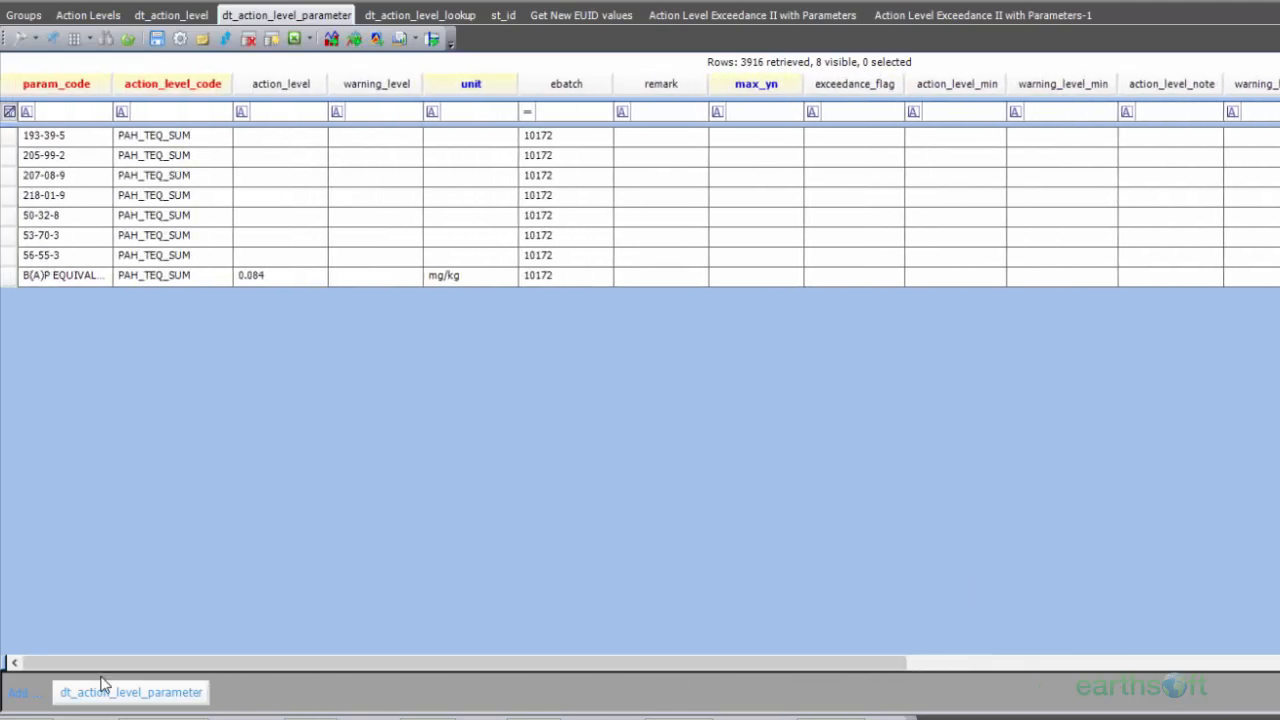
Step: Add a new row to dt_action_level_parameter, widen the param_code column and enter VOCS as the row's param_code
{"action": "left_click", "coordinate": [174, 699]}
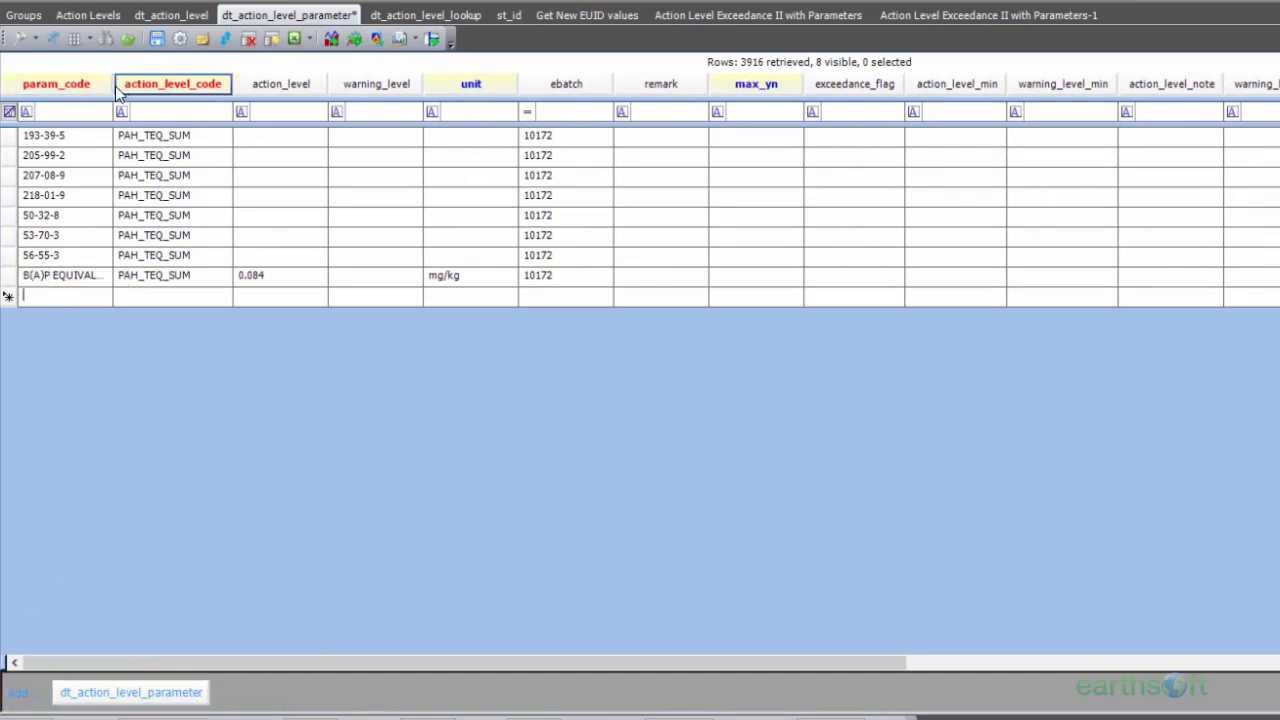
{"action": "left_click_drag", "start_coordinate": [113, 83], "coordinate": [169, 83]}
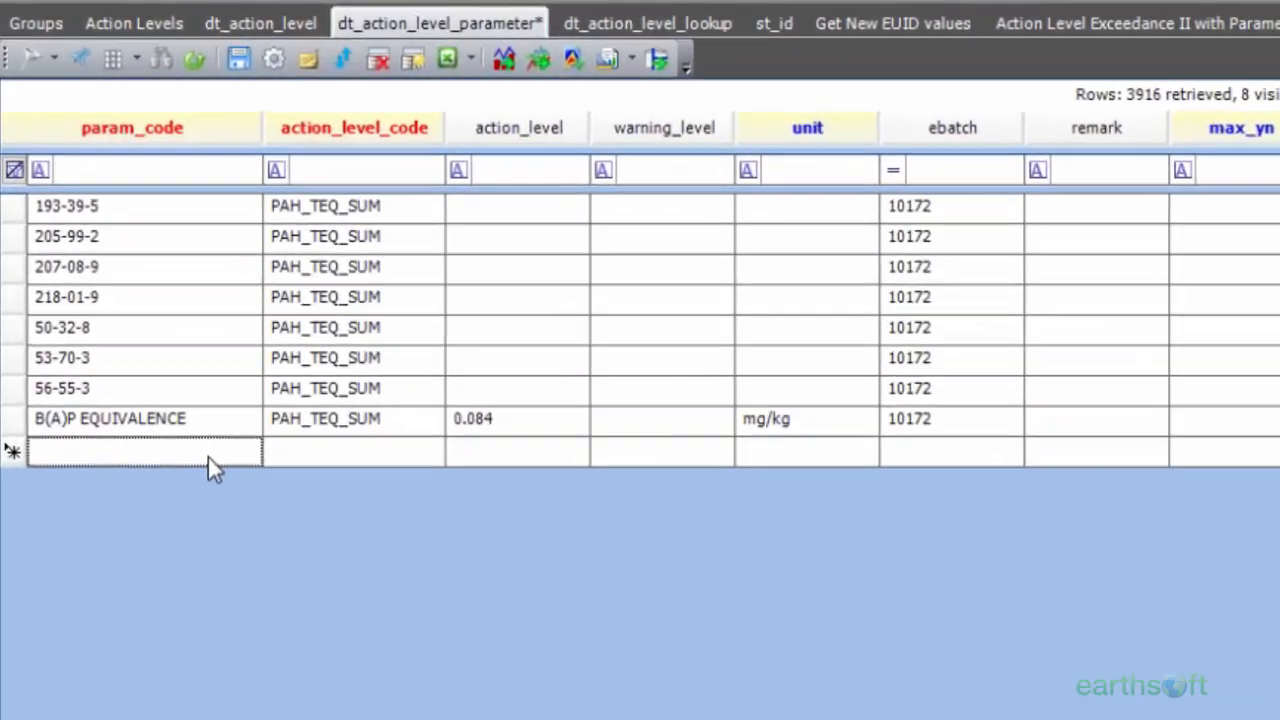
{"action": "left_click", "coordinate": [210, 460]}
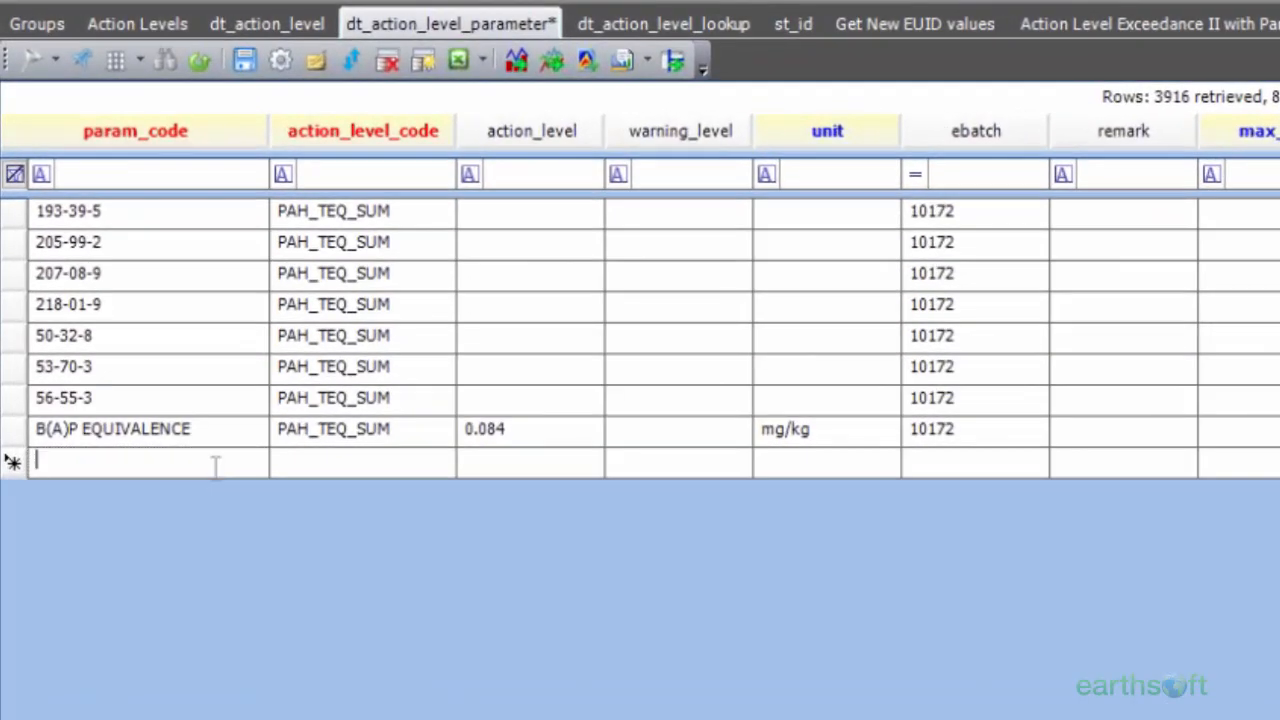
{"action": "type", "text": "V"}
{"action": "type", "text": "OCS"}
{"action": "key", "text": "BackSpace"}
{"action": "type", "text": "CS"}
Step: Set the new VOCS row's action_level_code to VOC MAG SUM
{"action": "left_click", "coordinate": [343, 462]}
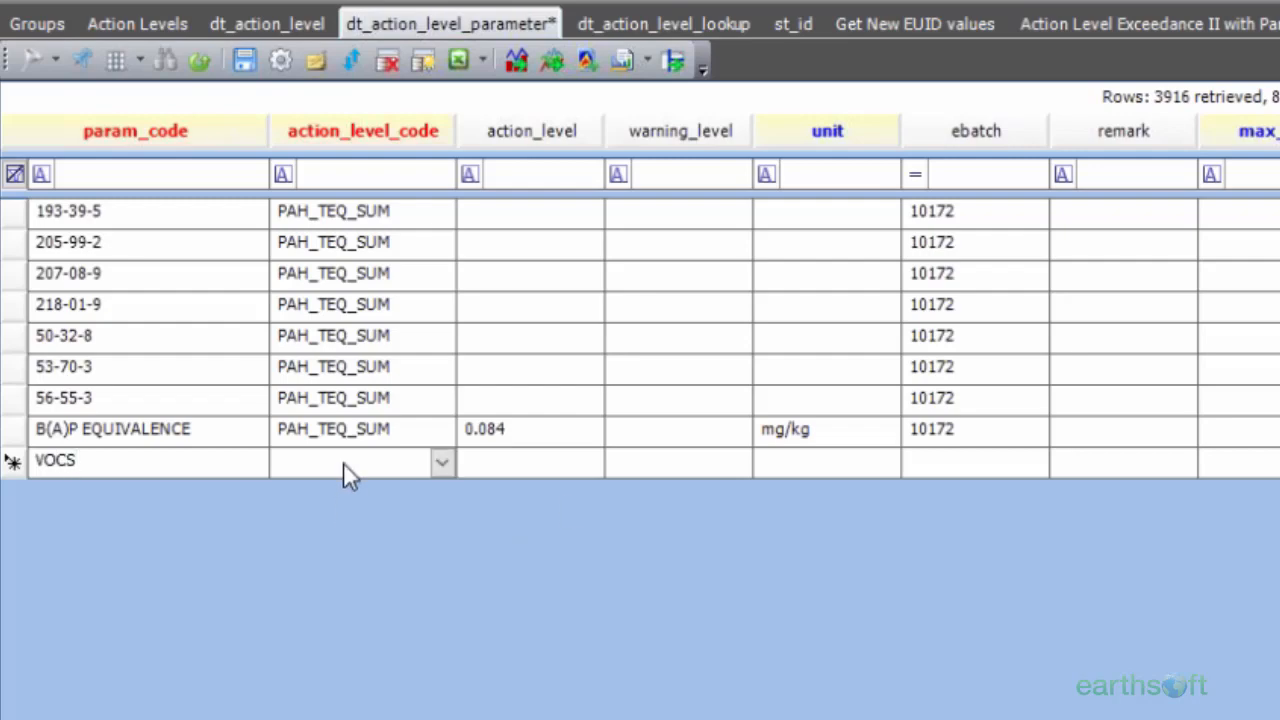
{"action": "left_click", "coordinate": [437, 465]}
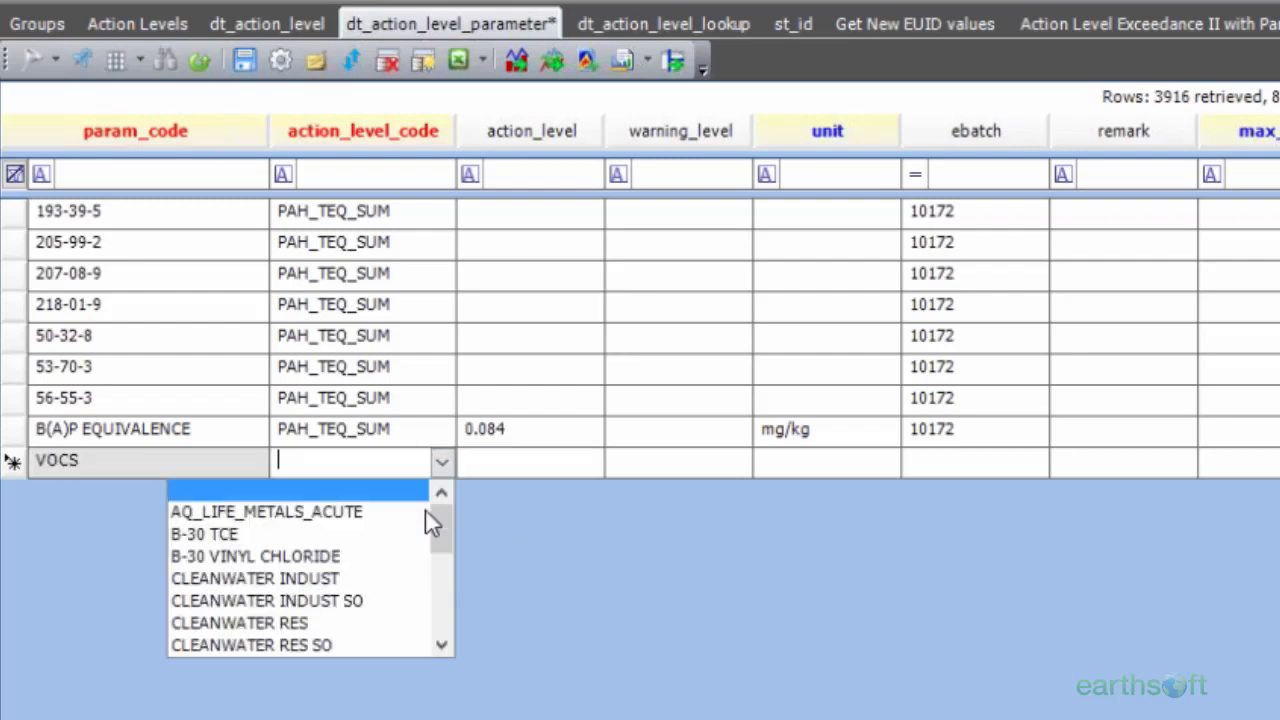
{"action": "left_click_drag", "start_coordinate": [443, 528], "coordinate": [441, 618]}
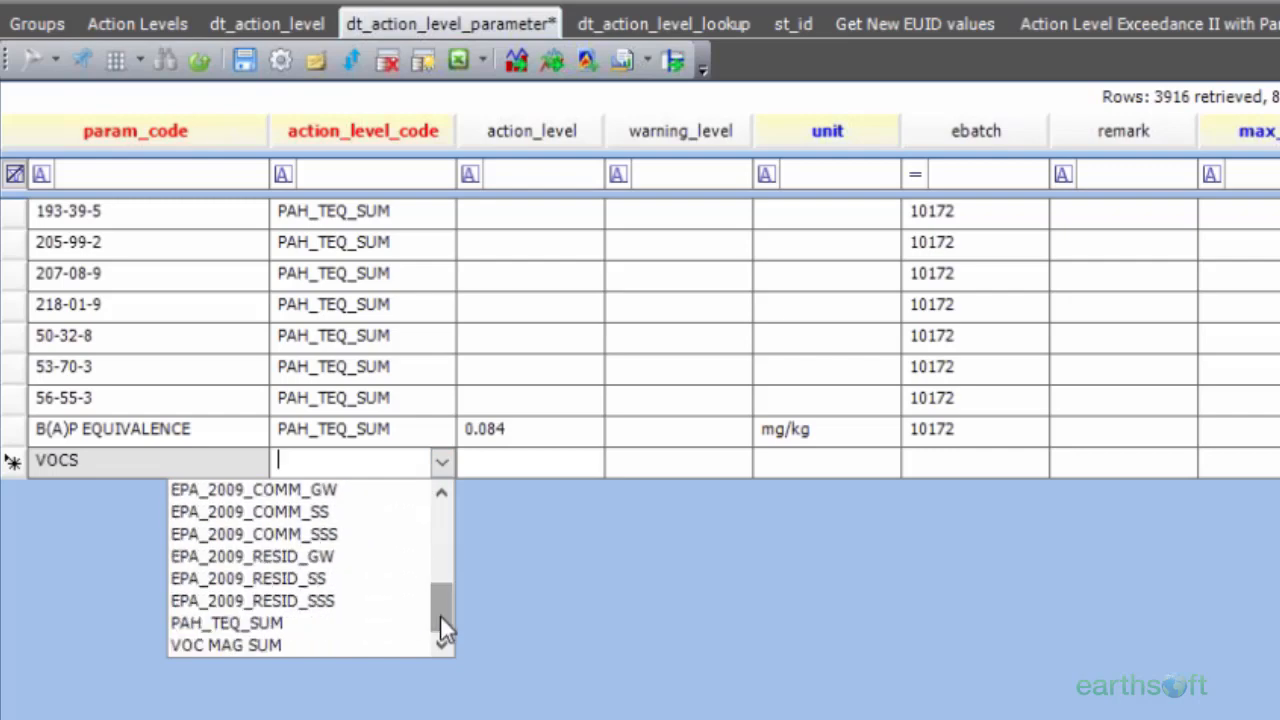
{"action": "left_click", "coordinate": [364, 644]}
{"action": "key", "text": "ctrl+c"}
Step: Set the new VOCS row's action_level to 300 and its unit to ppm
{"action": "left_click", "coordinate": [537, 474]}
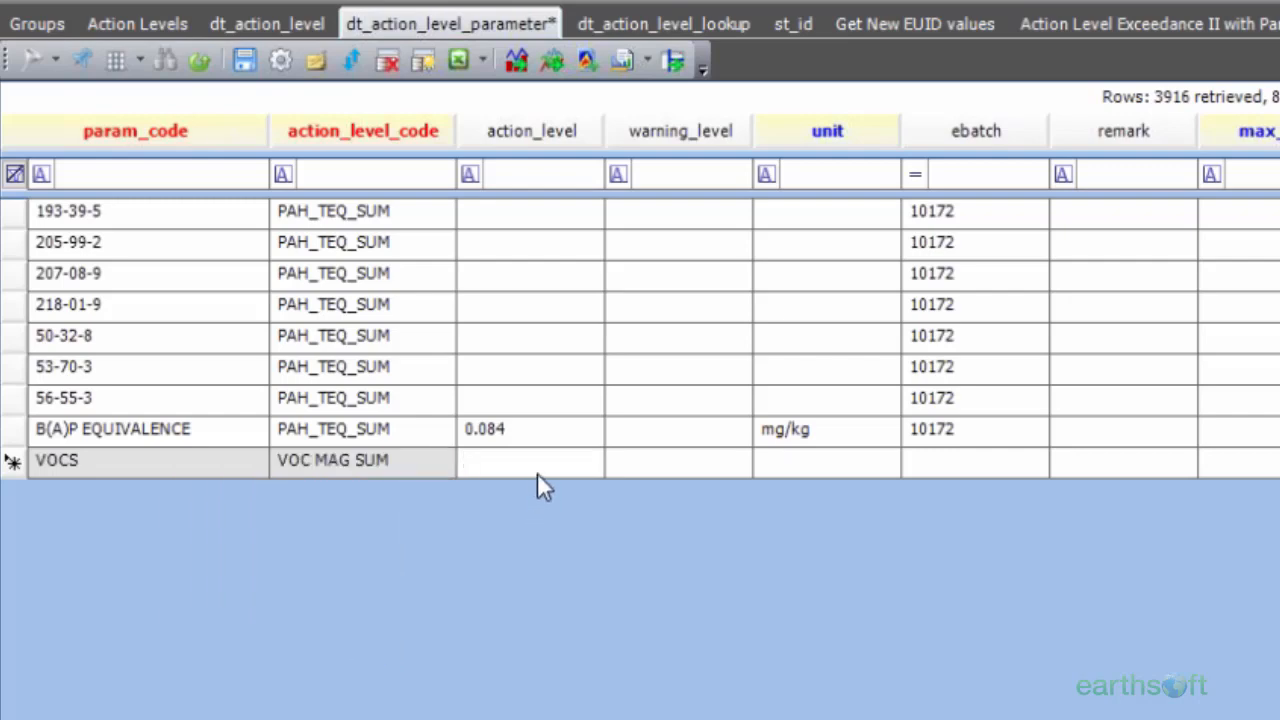
{"action": "type", "text": "300"}
{"action": "left_click", "coordinate": [766, 460]}
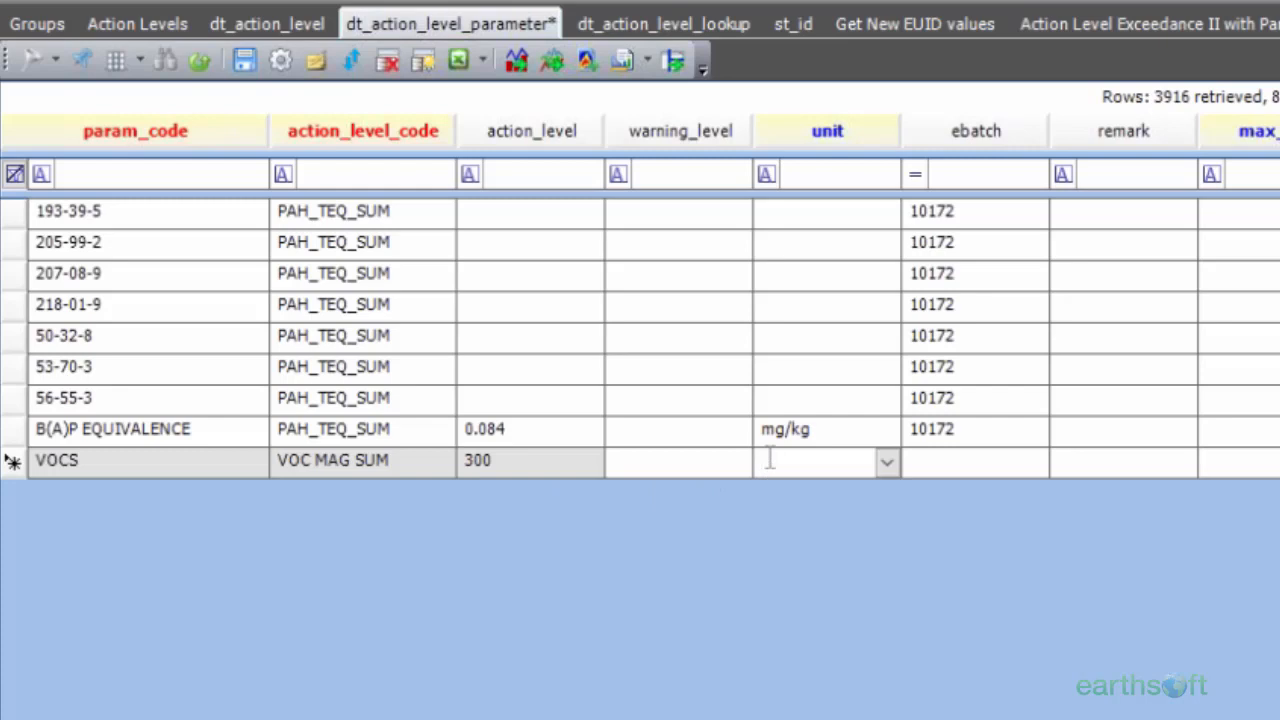
{"action": "type", "text": "ppm"}
{"action": "key", "text": "Return"}
Step: Set the VOCS row's lookup_source to ADVANCED
{"action": "scroll", "coordinate": [640, 300], "scroll_direction": "right", "scroll_amount": 10}
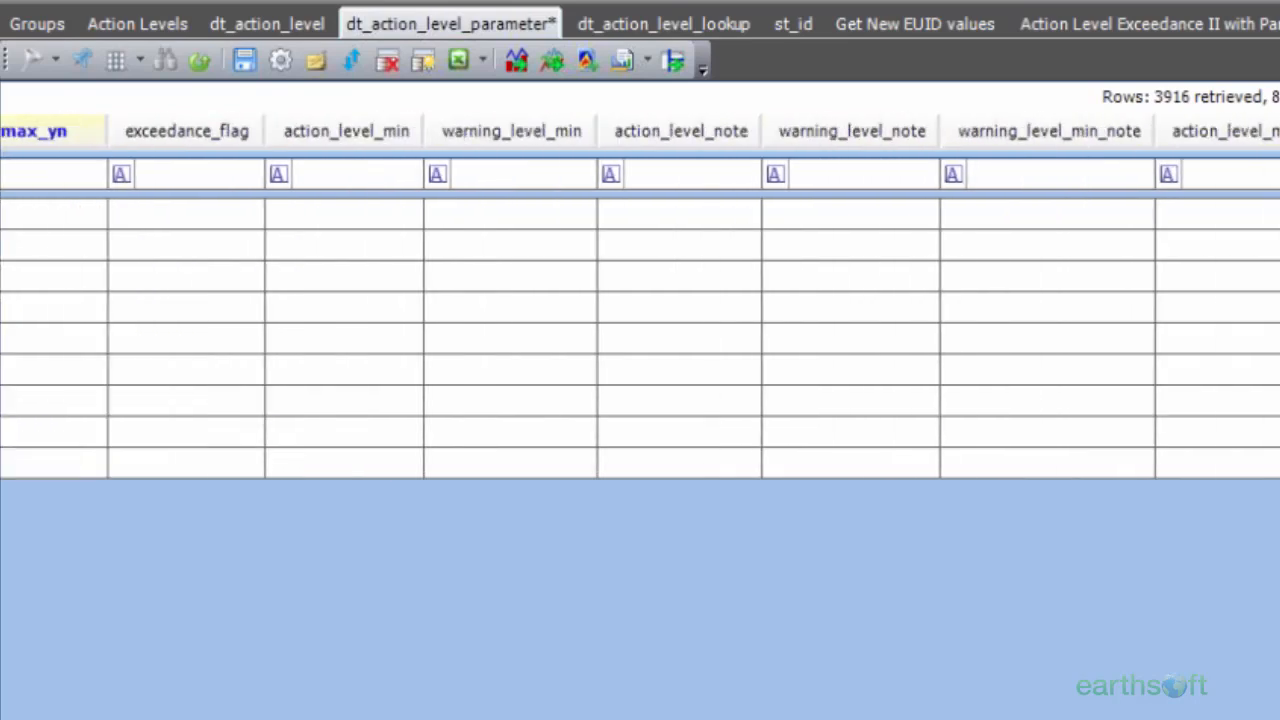
{"action": "left_click", "coordinate": [922, 463]}
{"action": "type", "text": "AD"}
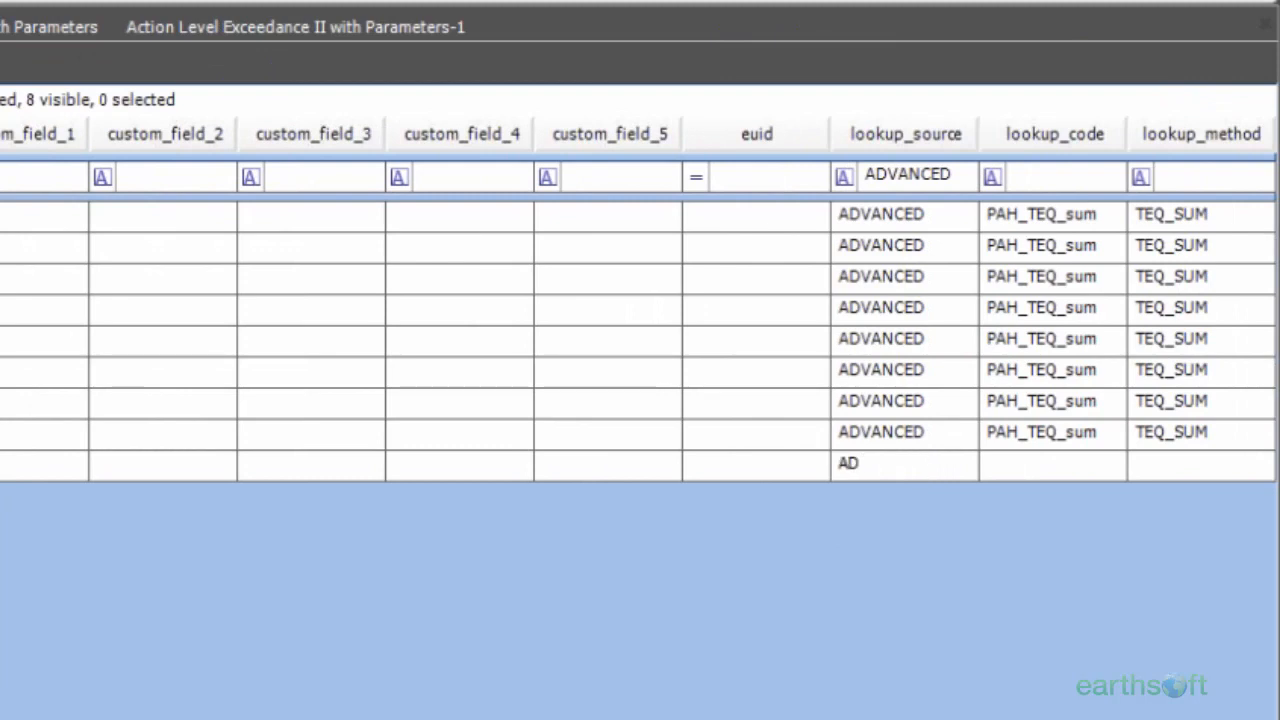
{"action": "type", "text": "VANCED"}
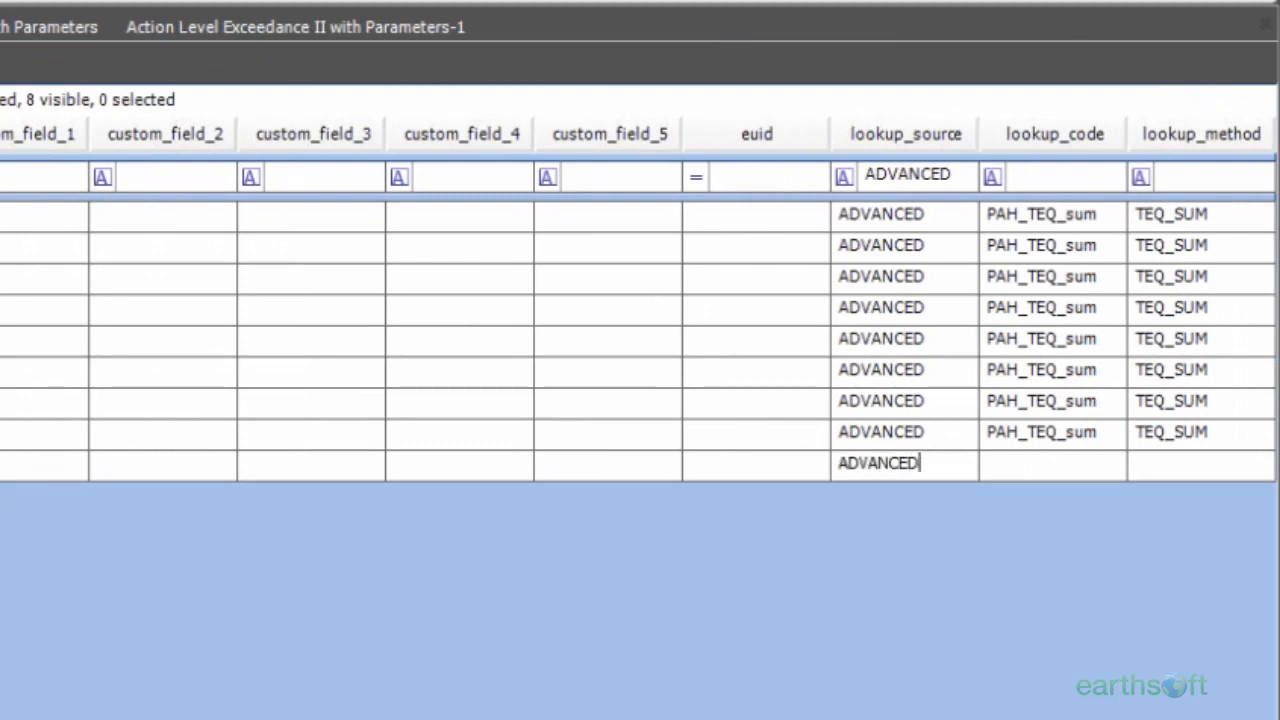
Step: Copy the row's action_level_code VOC MAG SUM into its lookup_code
{"action": "left_click", "coordinate": [1058, 471]}
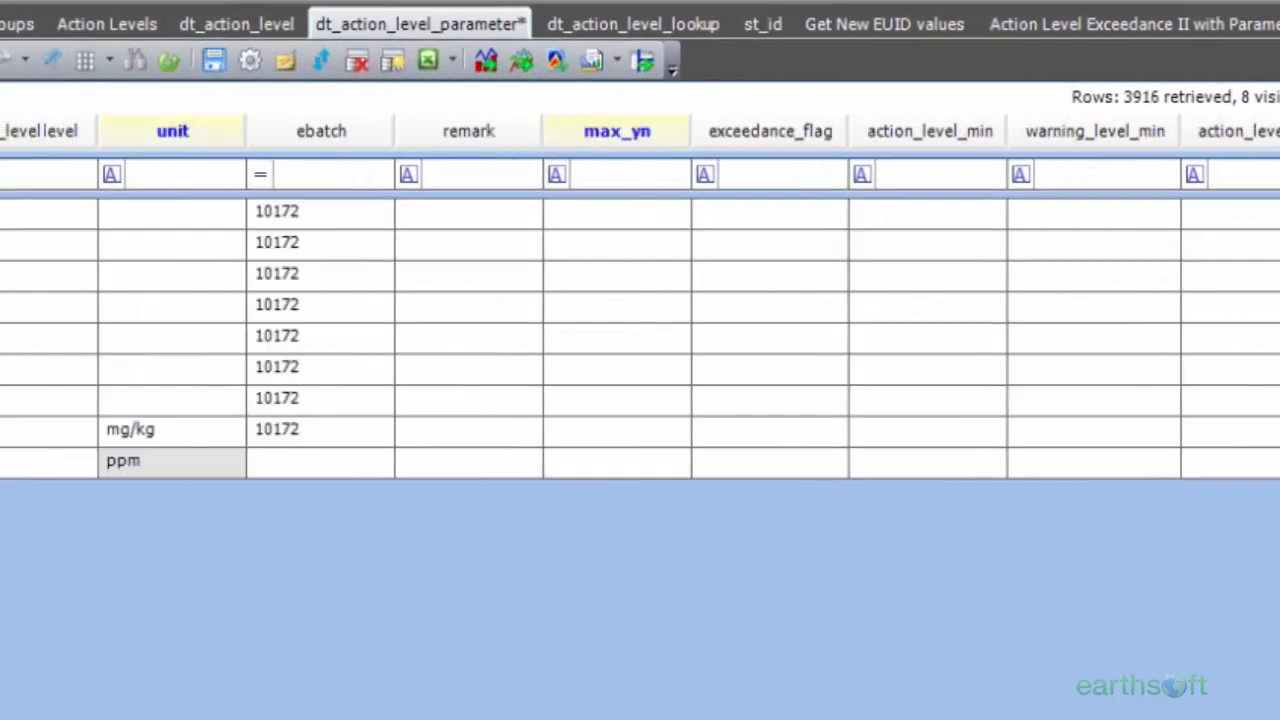
{"action": "left_click", "coordinate": [396, 462]}
{"action": "left_click_drag", "start_coordinate": [396, 462], "coordinate": [319, 474]}
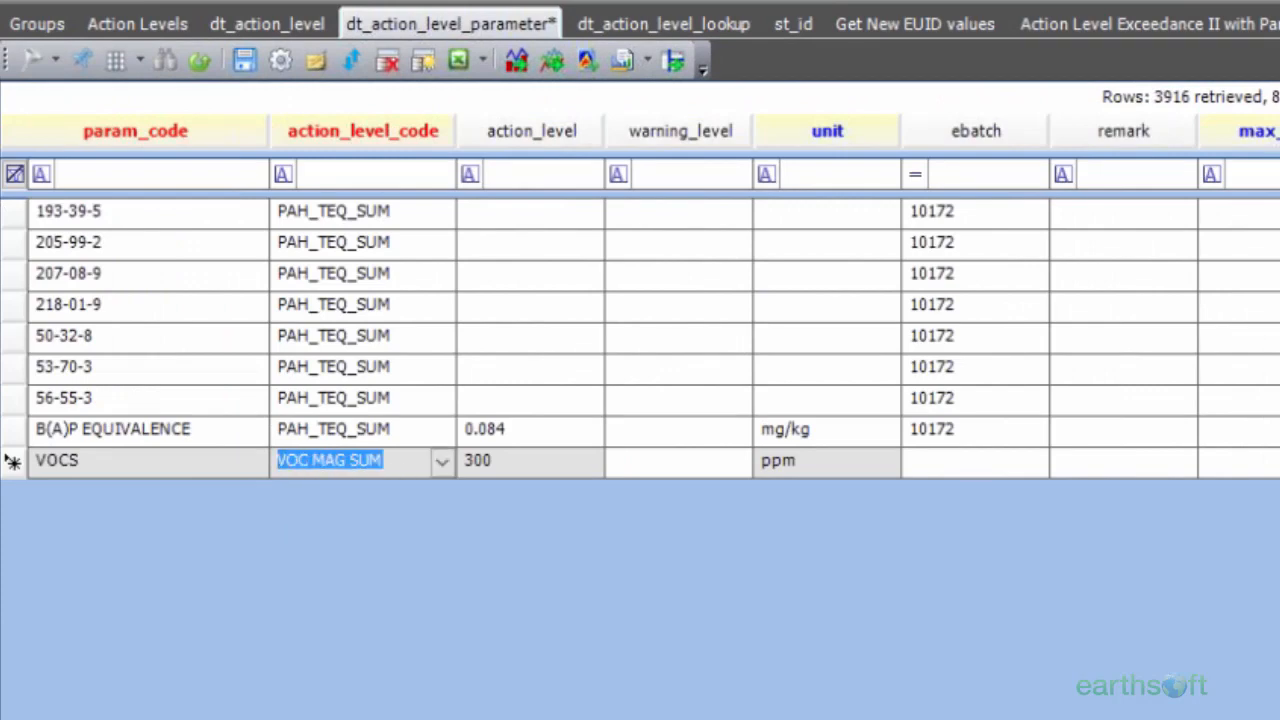
{"action": "scroll", "coordinate": [430, 712], "scroll_direction": "right", "scroll_amount": 5}
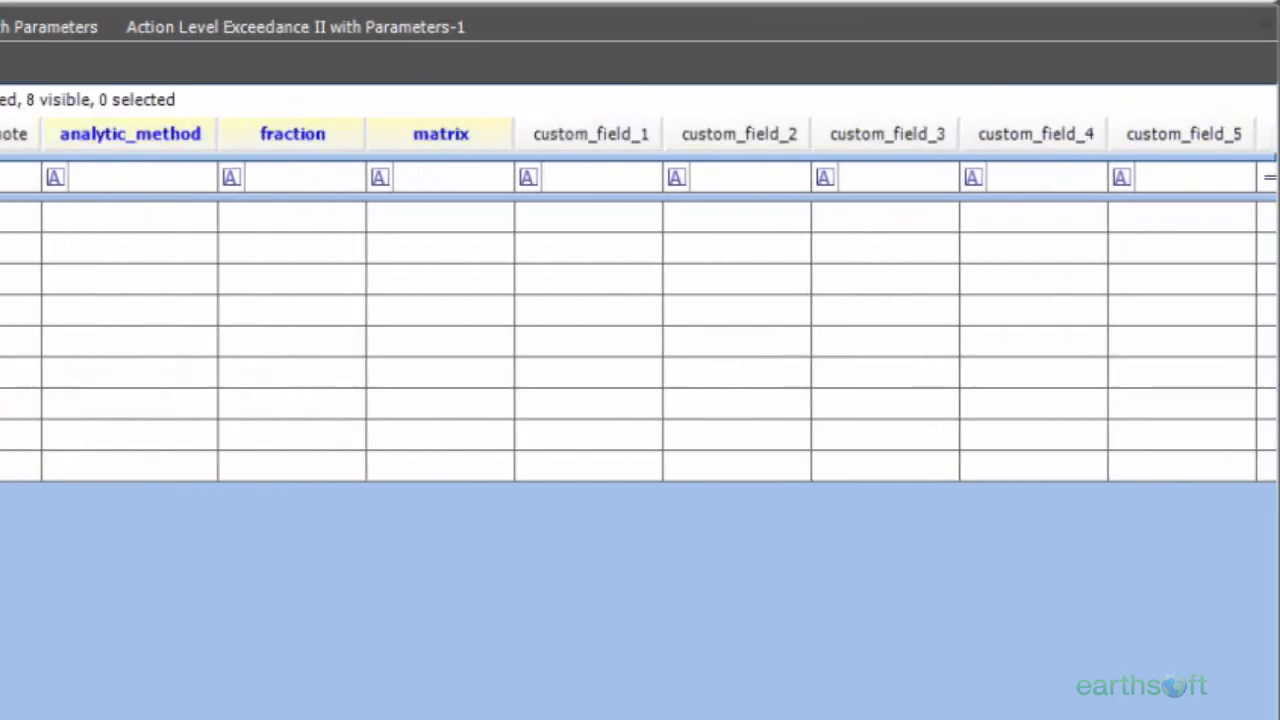
{"action": "scroll", "coordinate": [640, 299], "scroll_direction": "right", "scroll_amount": 5}
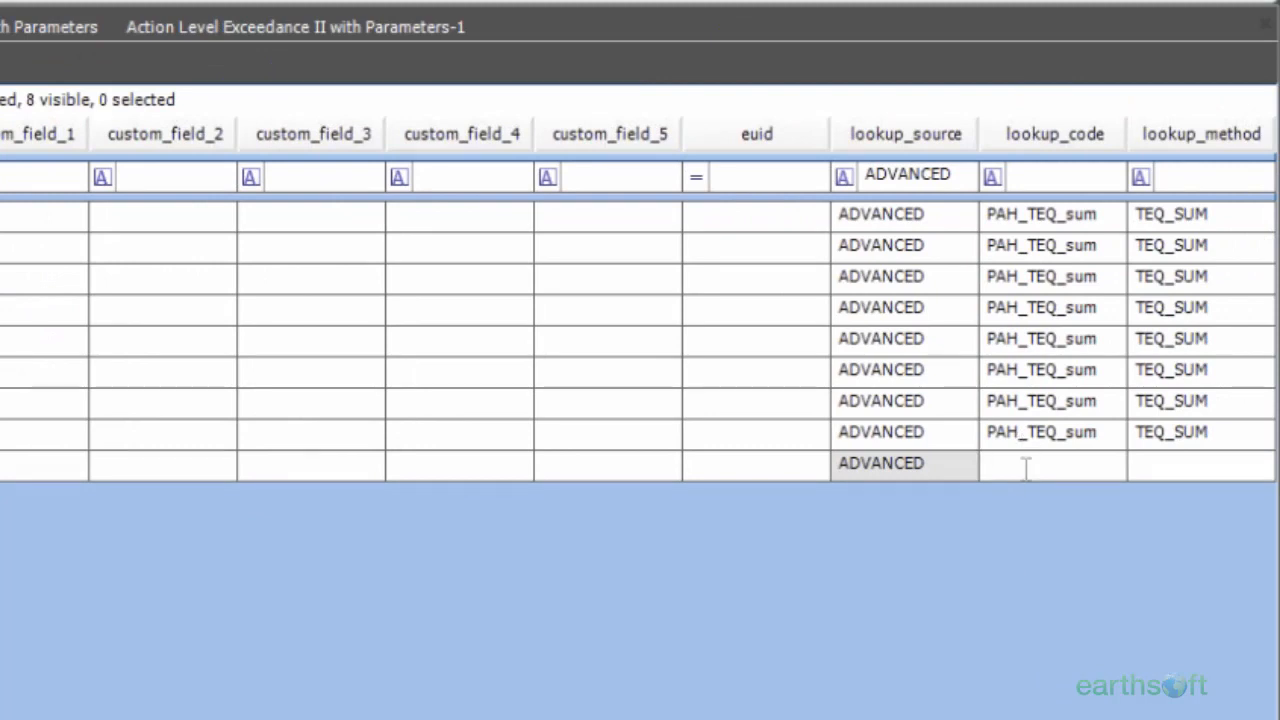
{"action": "key", "text": "ctrl+v"}
Step: Set the VOCS row's lookup_method to MAG_SUM and save the parameter table
{"action": "left_click", "coordinate": [1182, 468]}
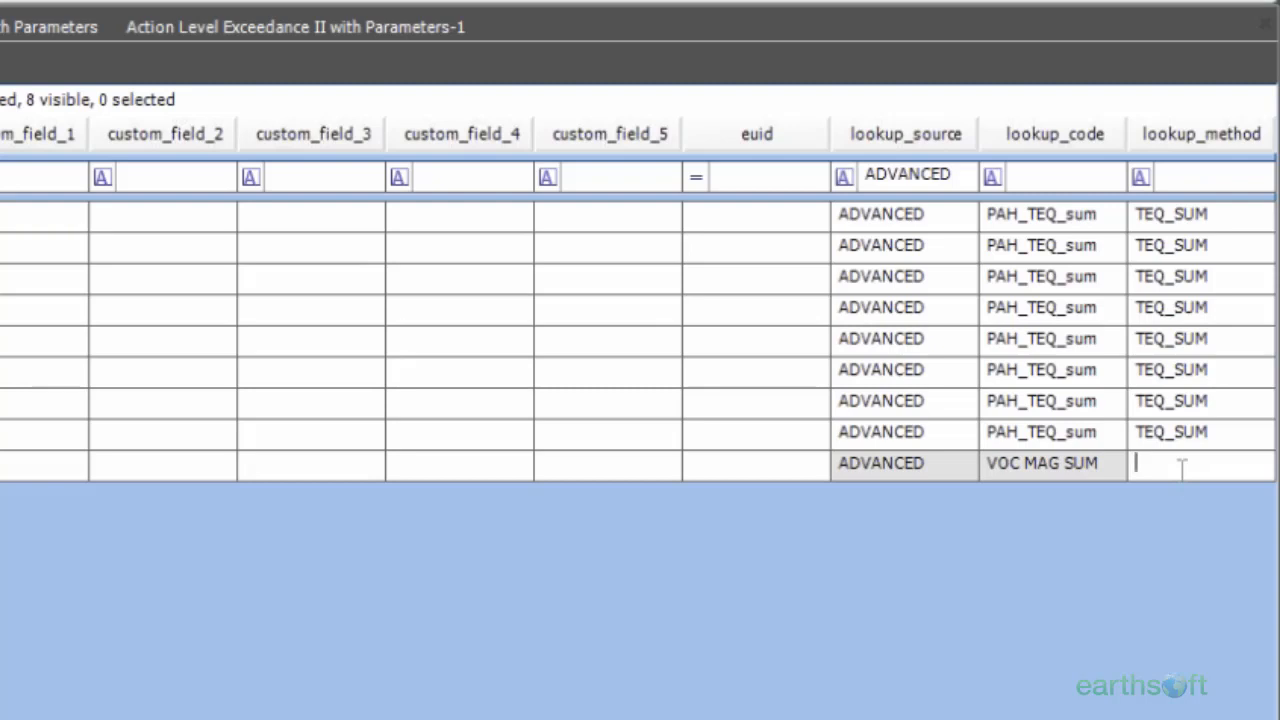
{"action": "type", "text": "MAG SUM"}
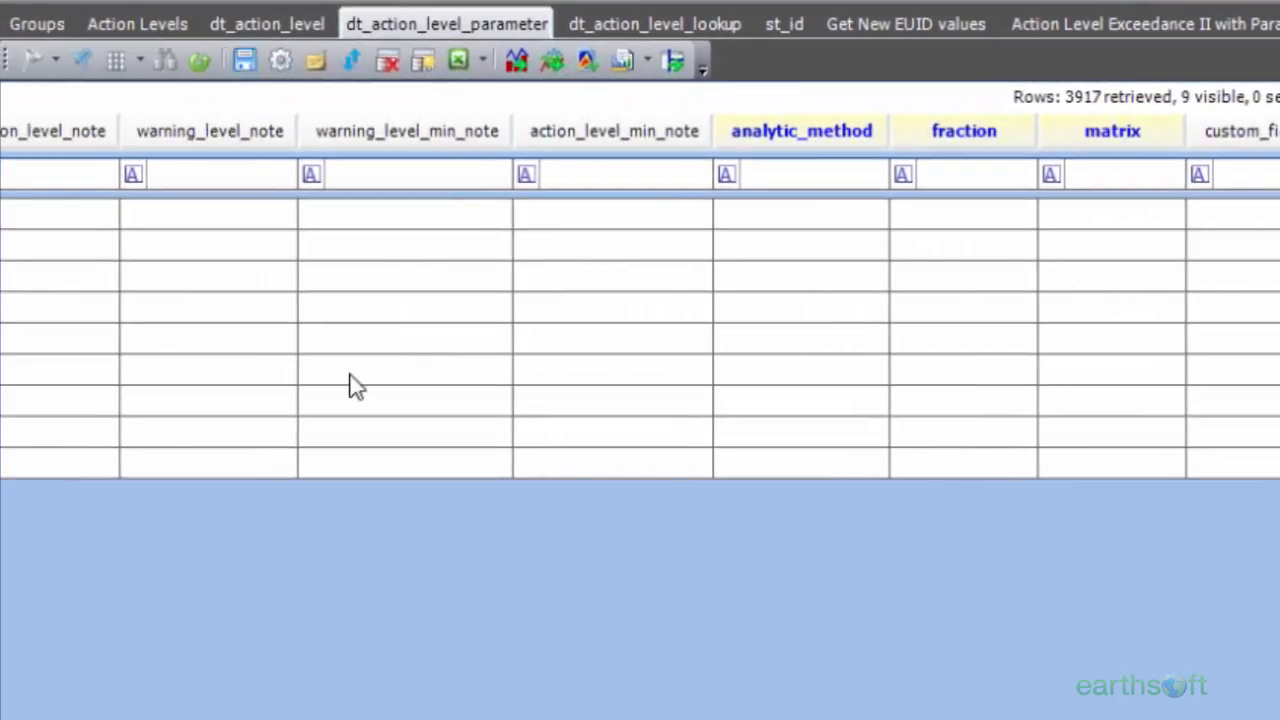
Step: Close the Action Levels item and look at the dt_action_level_lookup and st_id tables
{"action": "scroll", "coordinate": [640, 320], "scroll_direction": "left", "scroll_amount": 15}
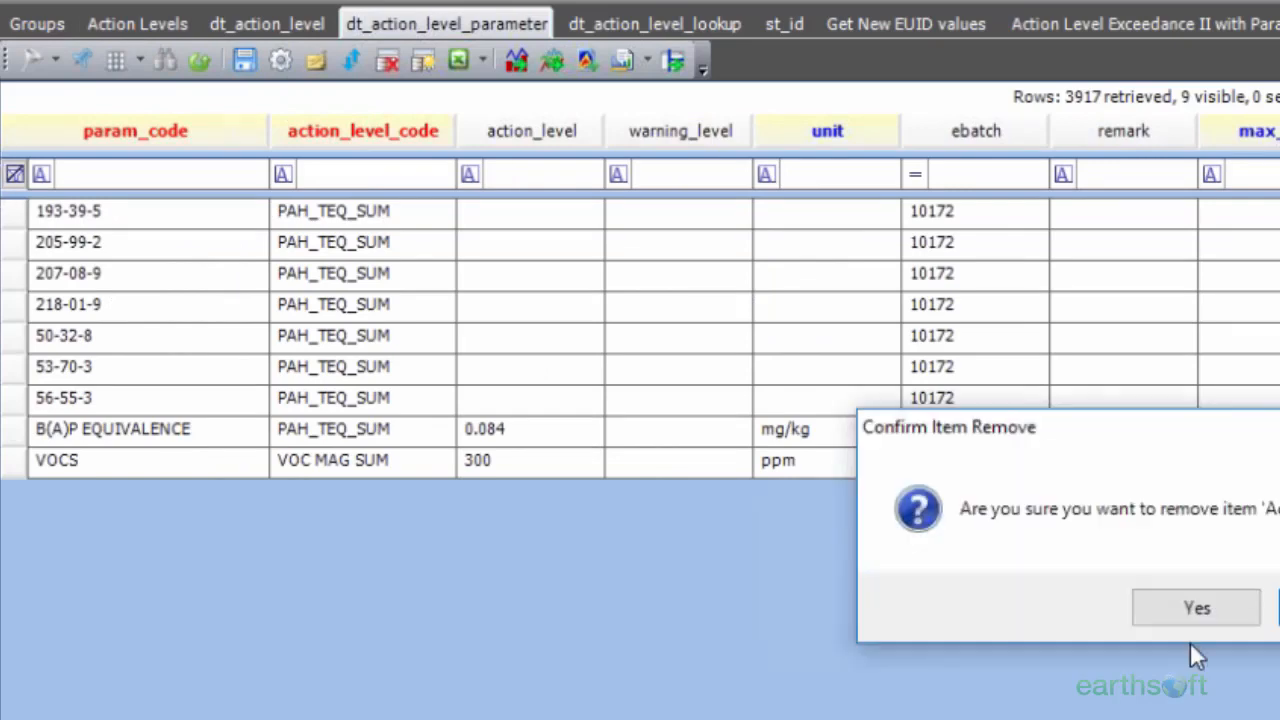
{"action": "left_click", "coordinate": [1194, 607]}
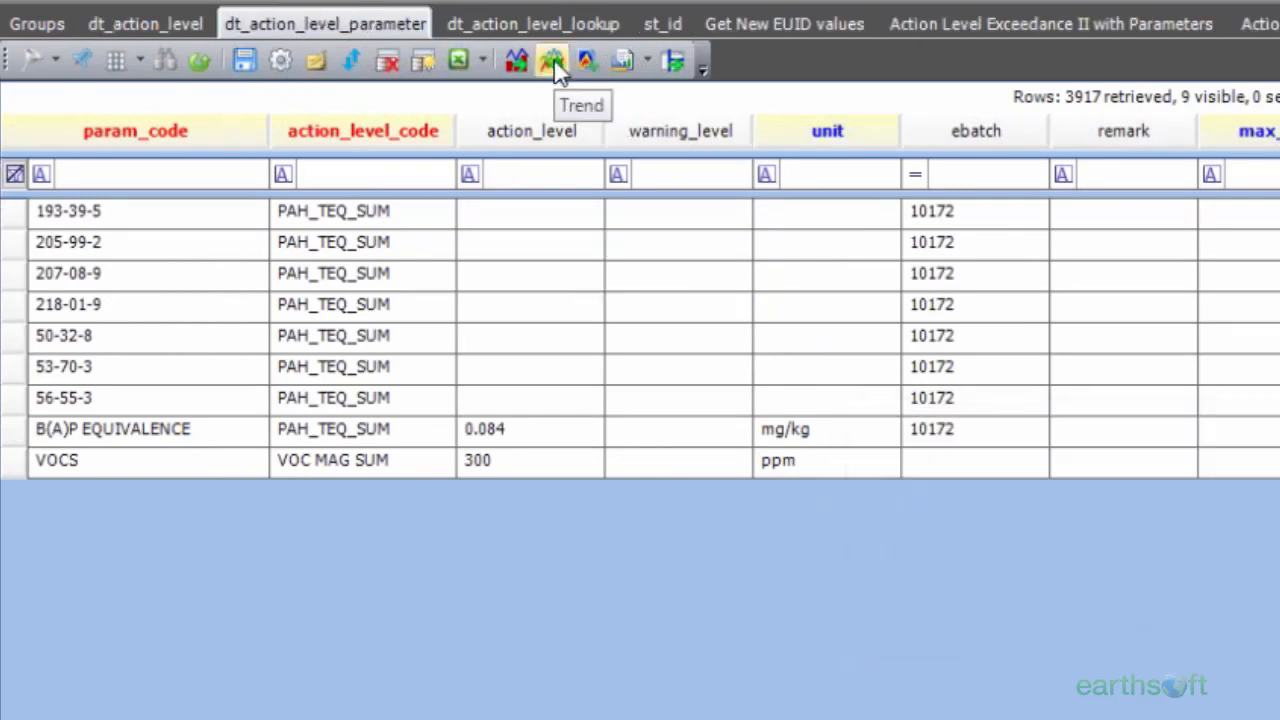
{"action": "left_click", "coordinate": [541, 22]}
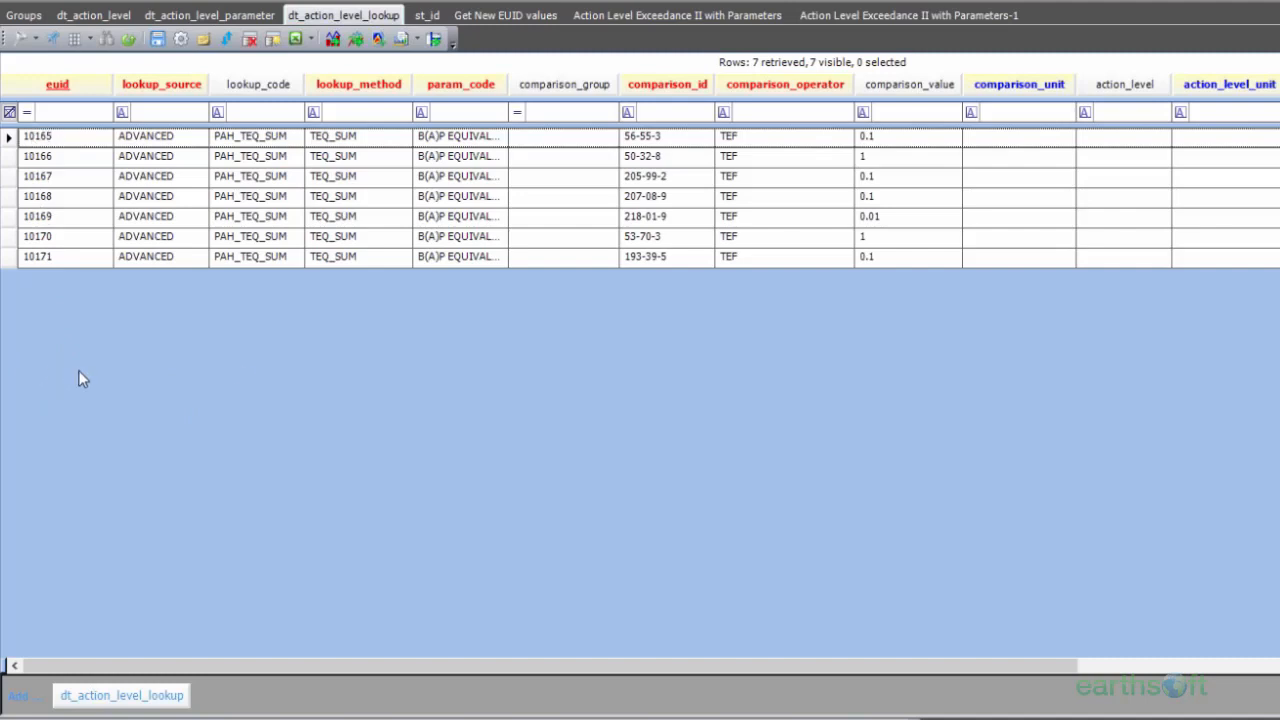
{"action": "left_click", "coordinate": [427, 15]}
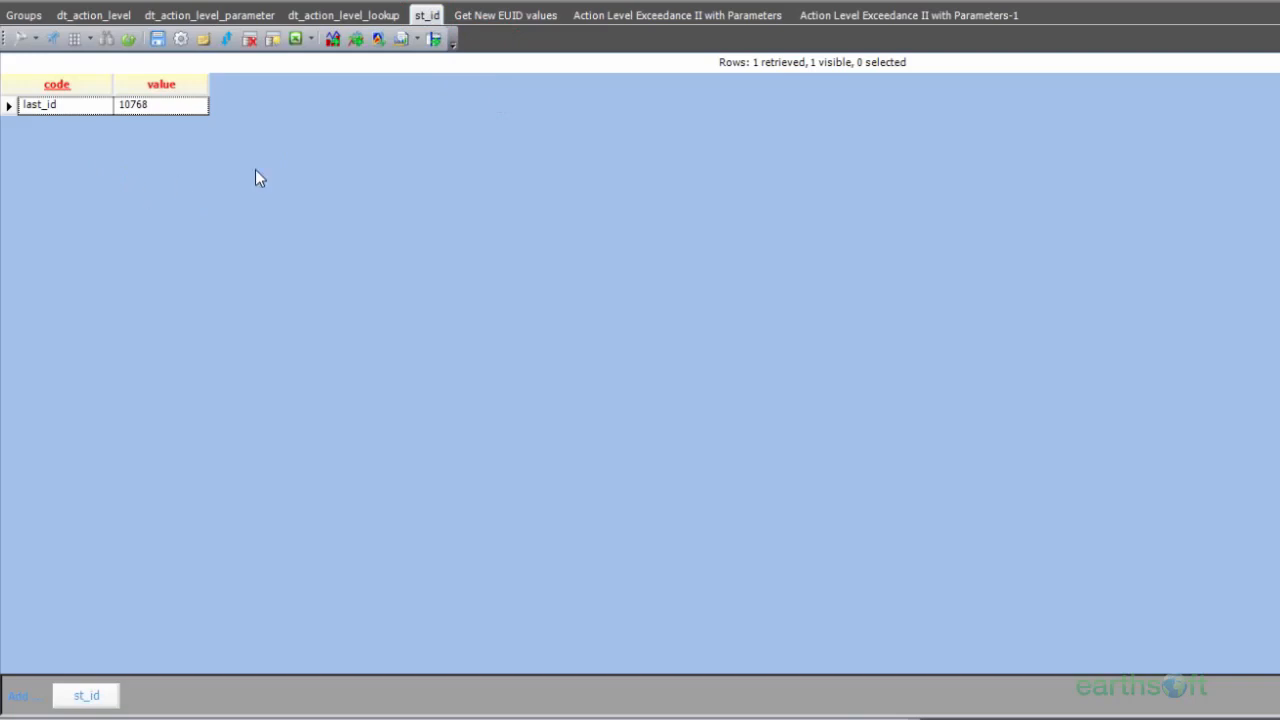
Step: Run the Get New EUID values report for 1 EUID and copy the new EUID
{"action": "left_click", "coordinate": [540, 14]}
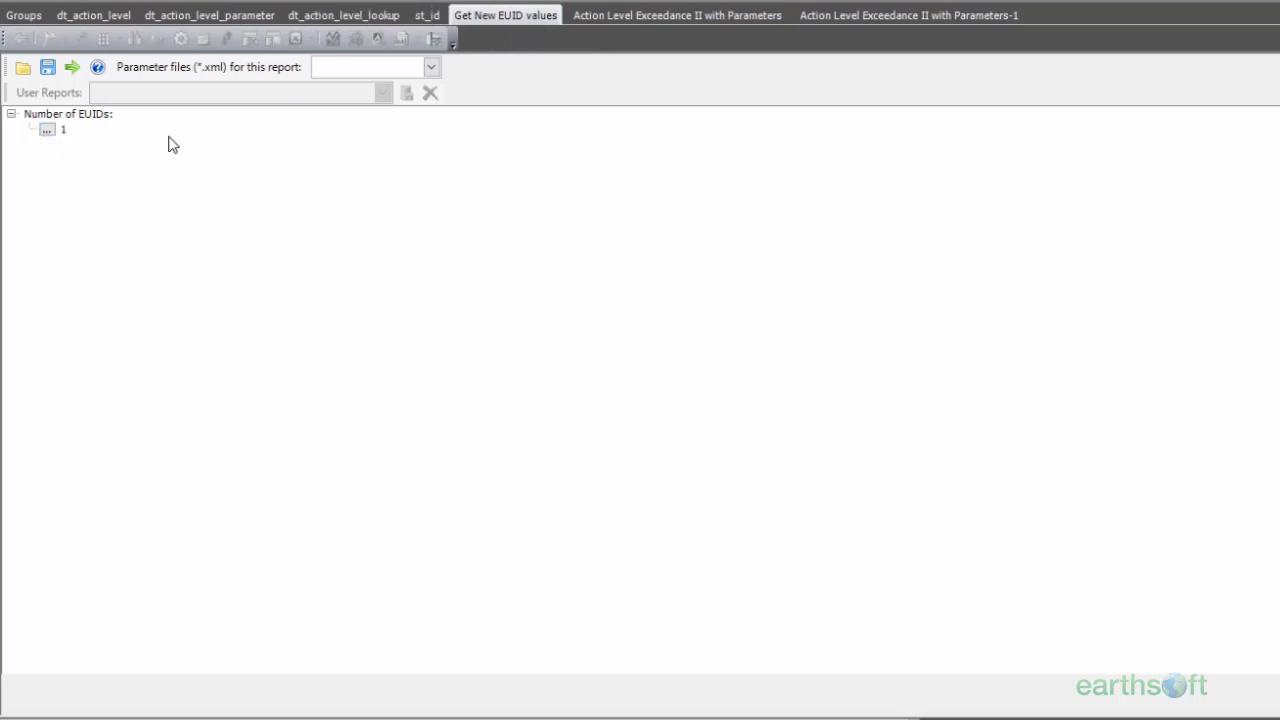
{"action": "left_click", "coordinate": [74, 69]}
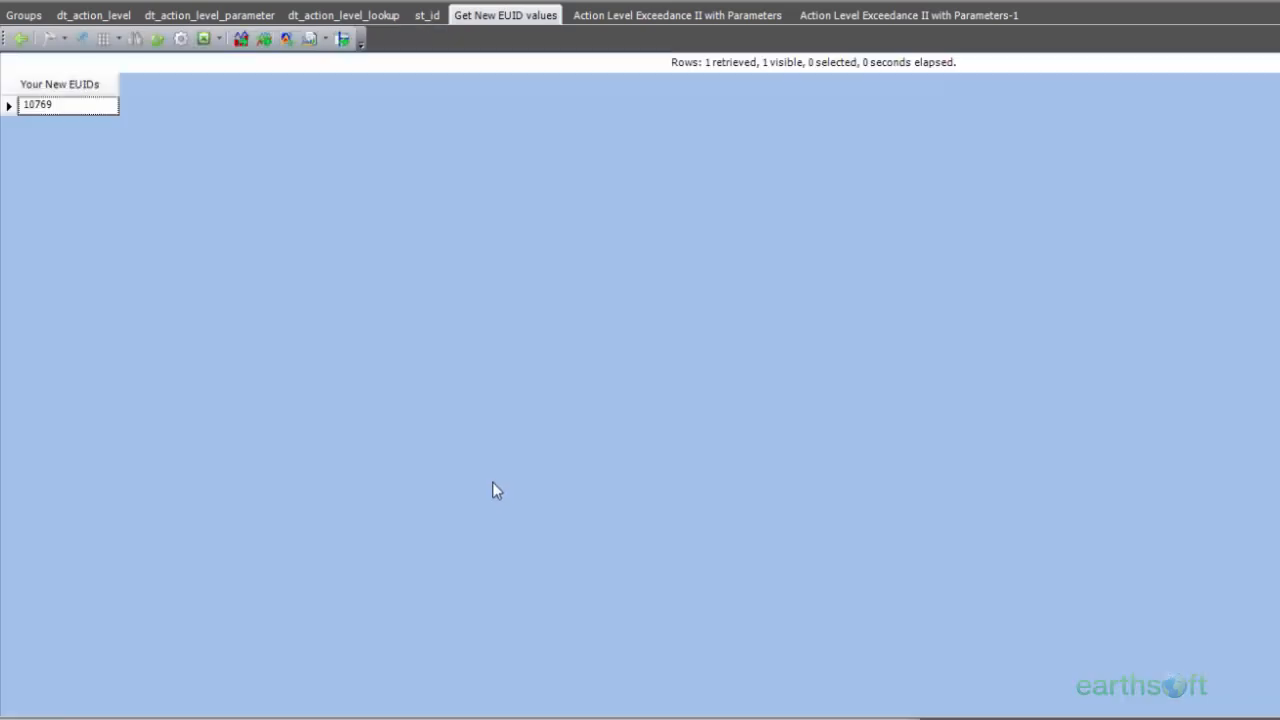
{"action": "left_click", "coordinate": [77, 113]}
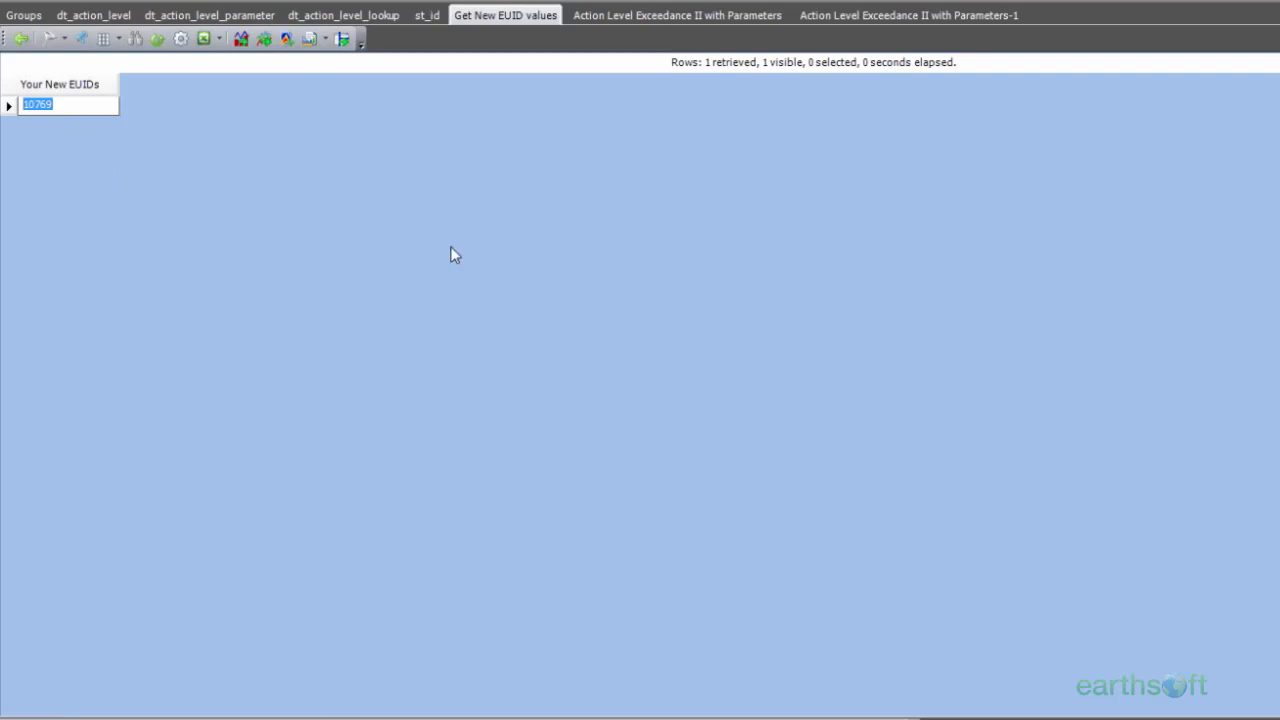
Step: Add a row to dt_action_level_lookup with euid 10769 and lookup_source ADVANCED
{"action": "left_click", "coordinate": [375, 15]}
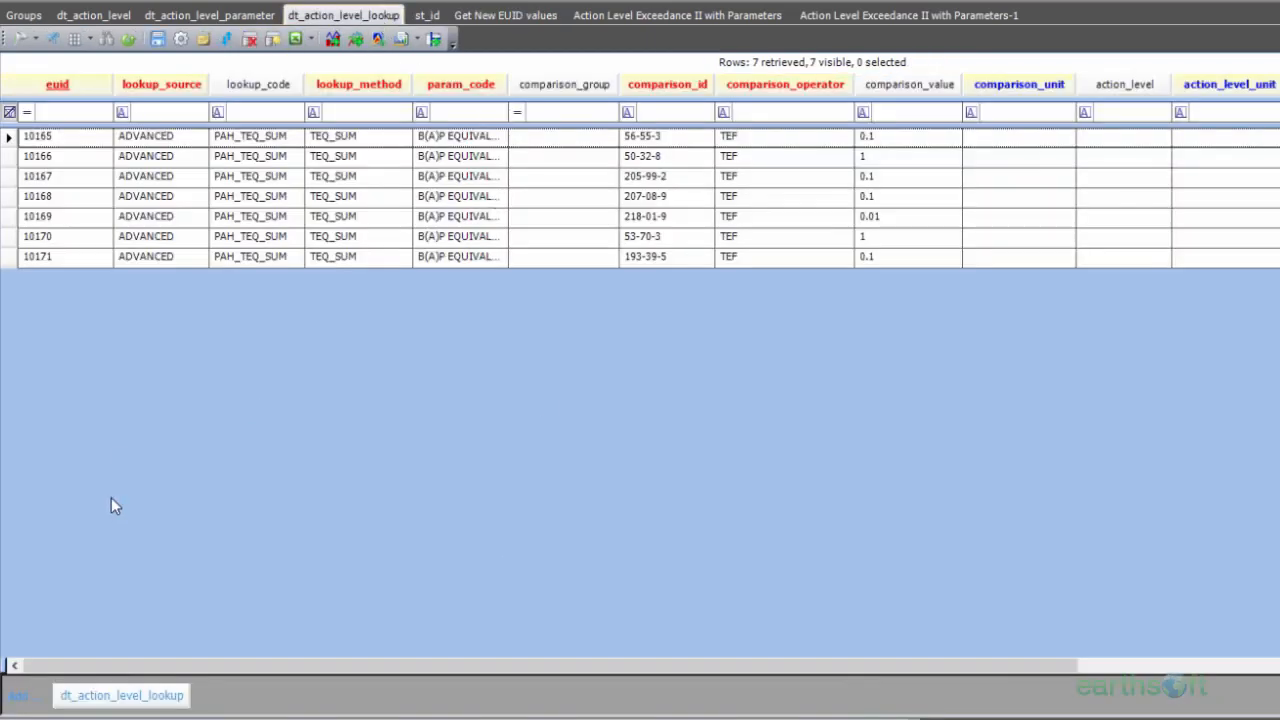
{"action": "left_click", "coordinate": [168, 699]}
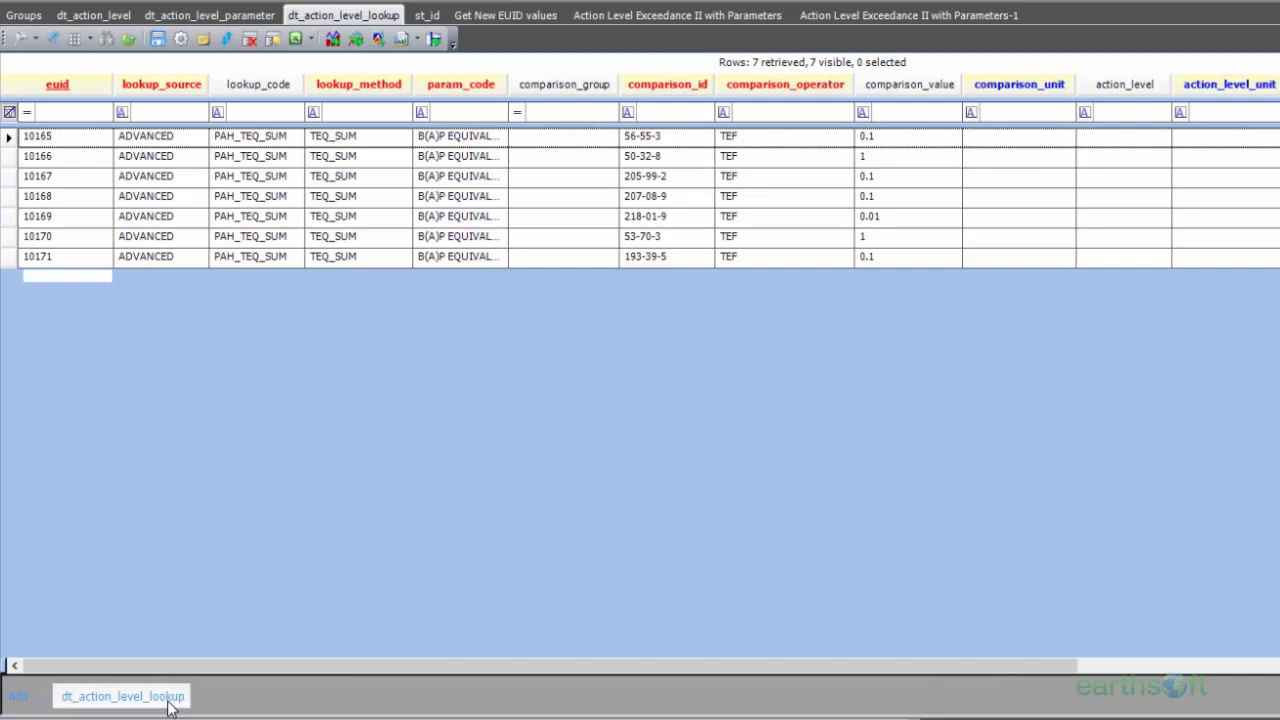
{"action": "left_click", "coordinate": [72, 280]}
{"action": "type", "text": "10769"}
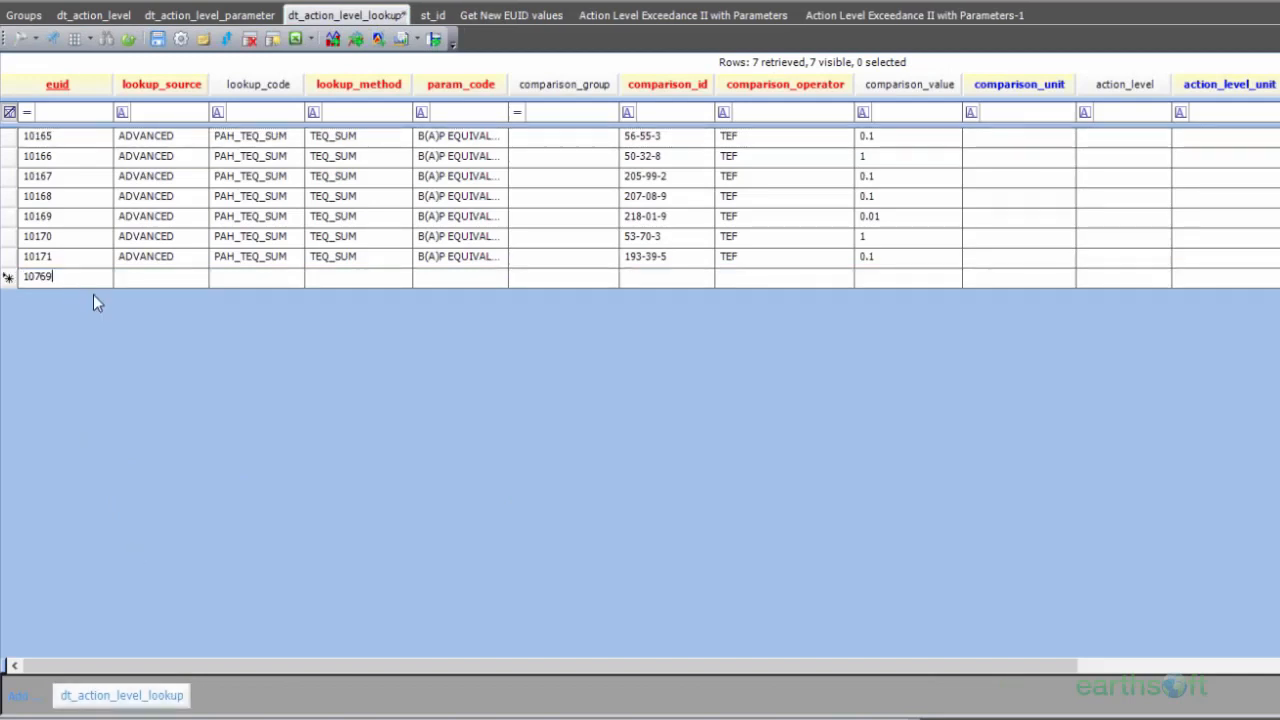
{"action": "type", "text": "AD"}
{"action": "type", "text": "VA"}
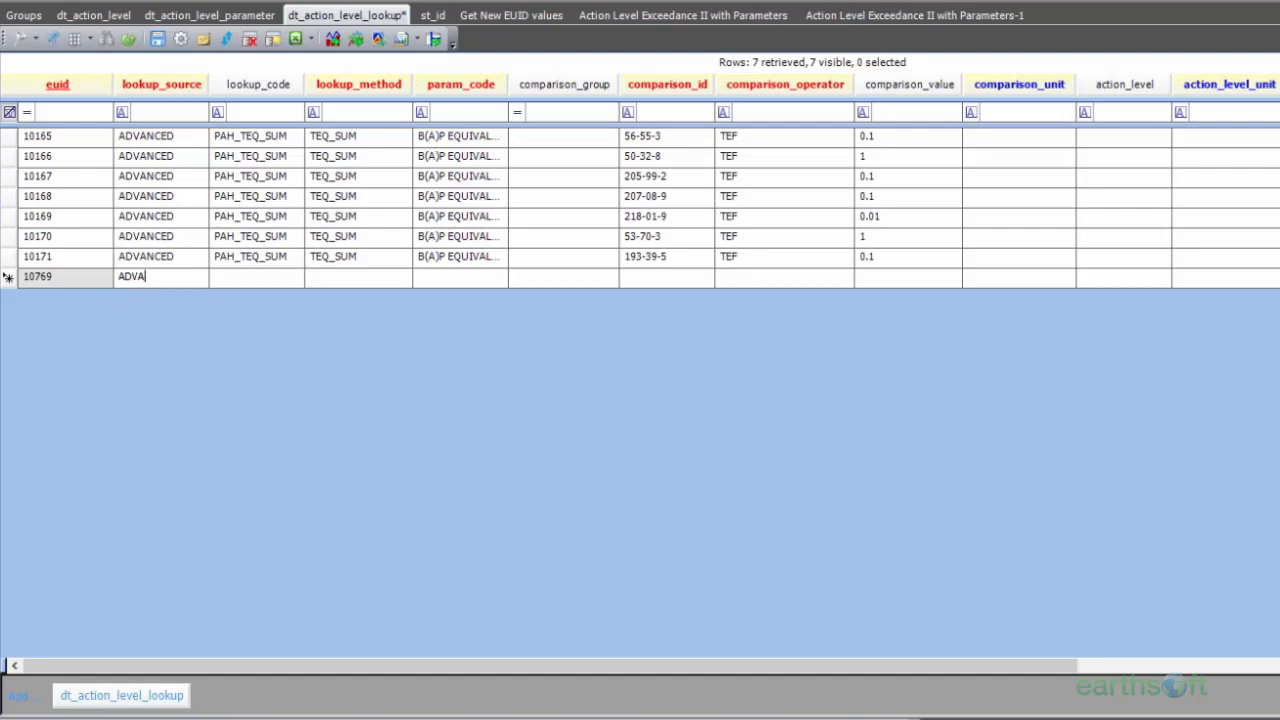
{"action": "type", "text": "NCED"}
{"action": "left_click", "coordinate": [245, 278]}
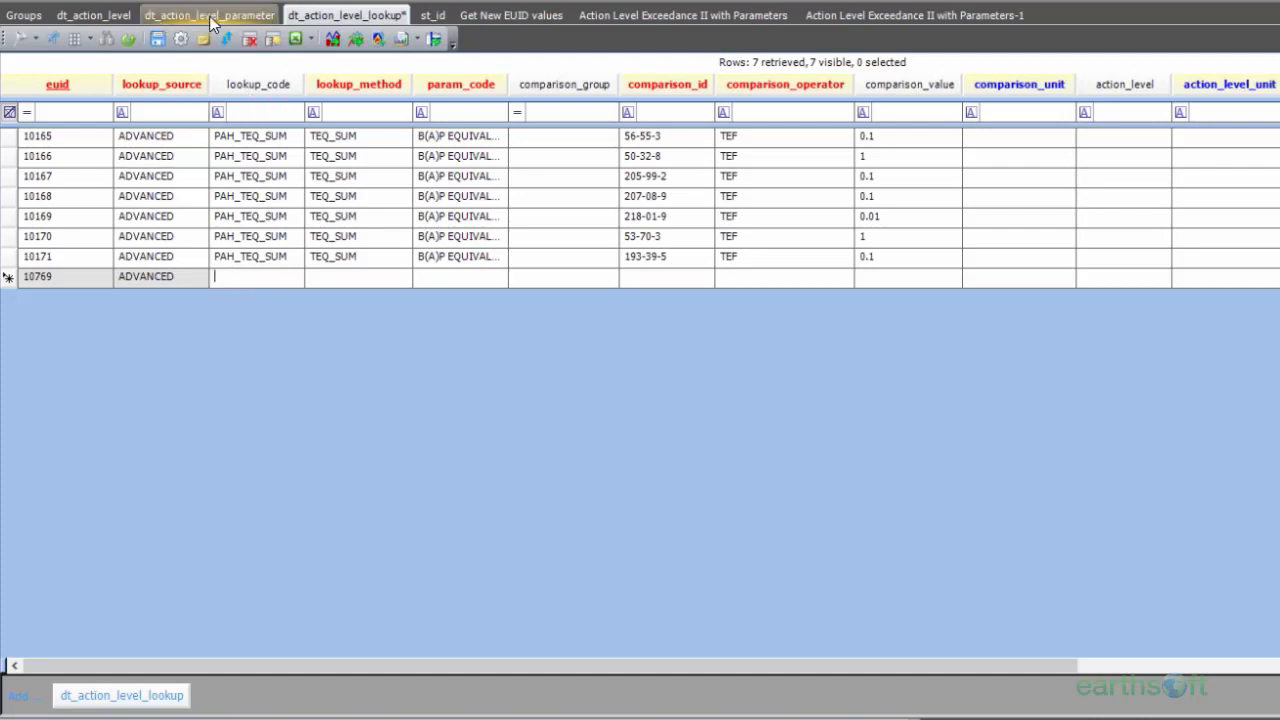
Step: Try to find the VOC MAG SUM code in the dt_action_level table using a separate pane, and close that table
{"action": "left_click", "coordinate": [115, 20]}
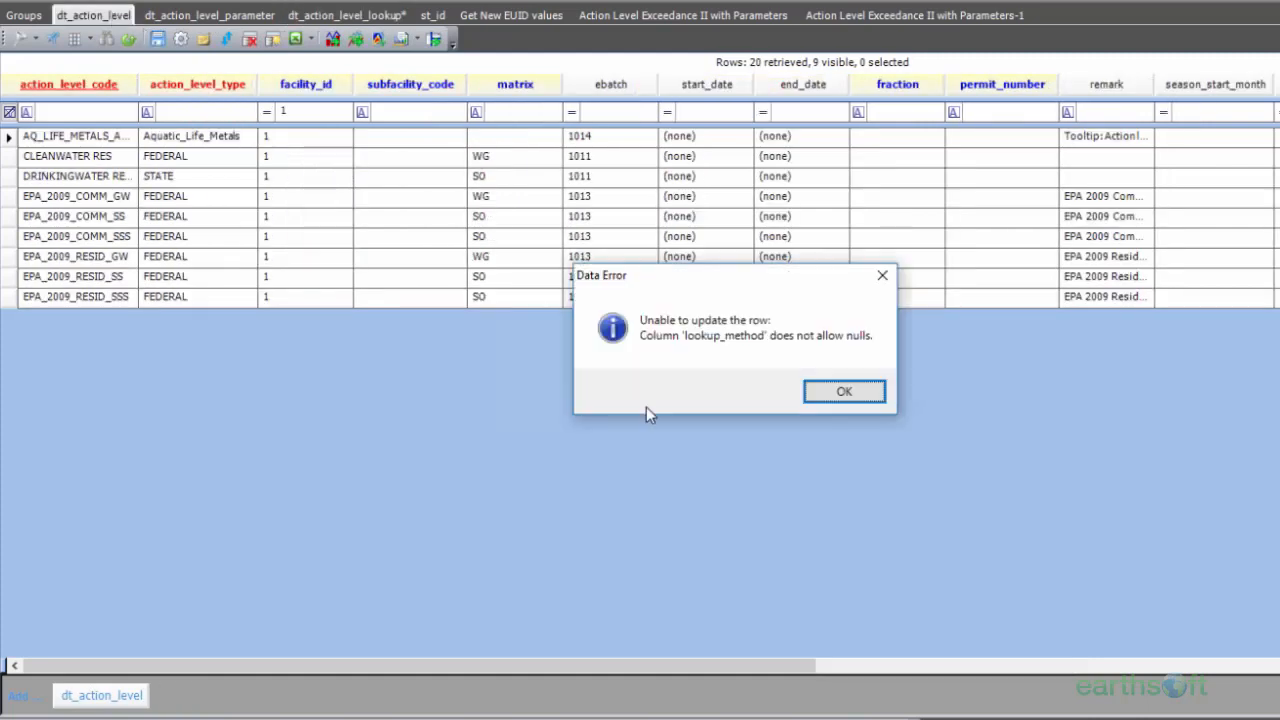
{"action": "left_click", "coordinate": [815, 396]}
{"action": "right_click", "coordinate": [114, 23]}
{"action": "left_click", "coordinate": [158, 57]}
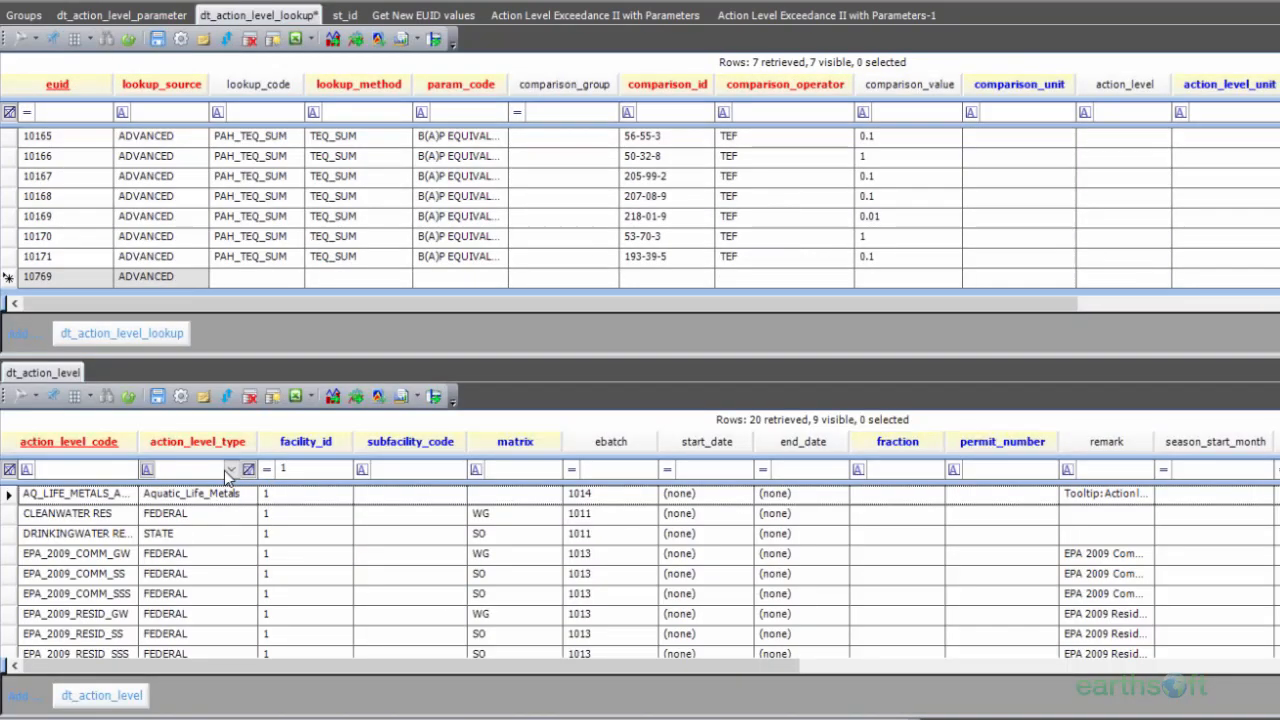
{"action": "left_click", "coordinate": [231, 469]}
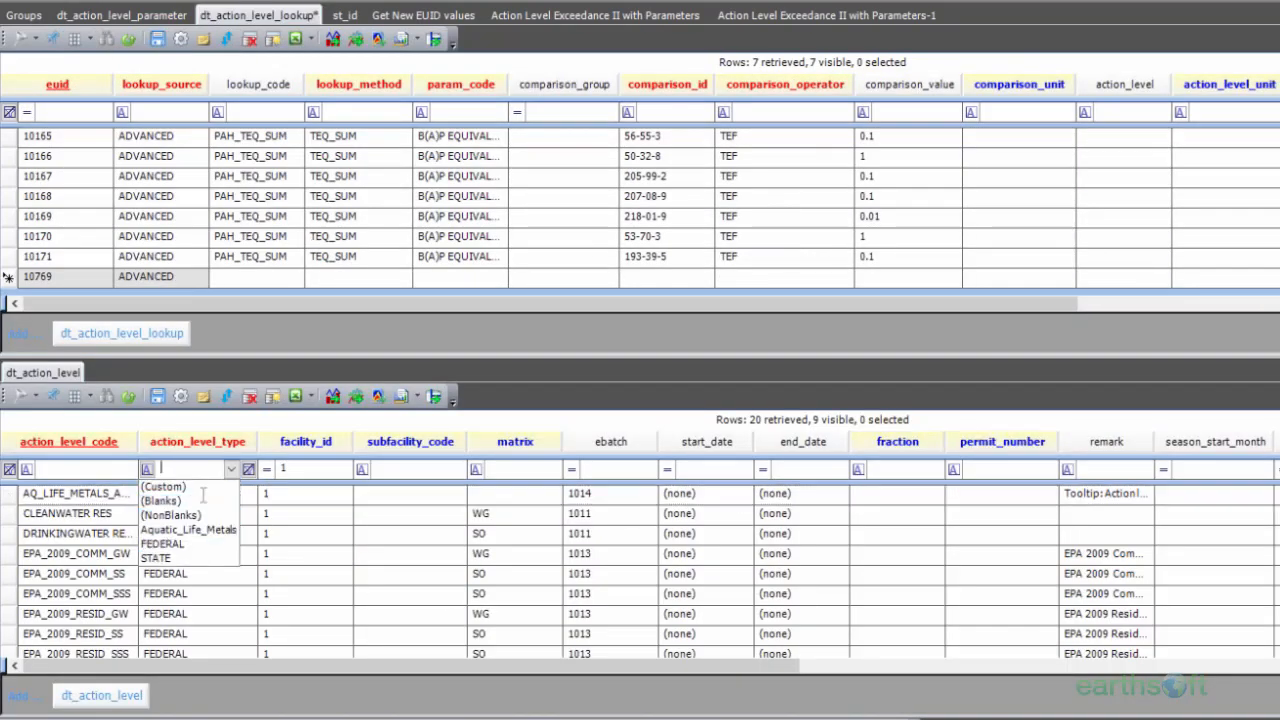
{"action": "left_click", "coordinate": [90, 472]}
{"action": "left_click", "coordinate": [111, 469]}
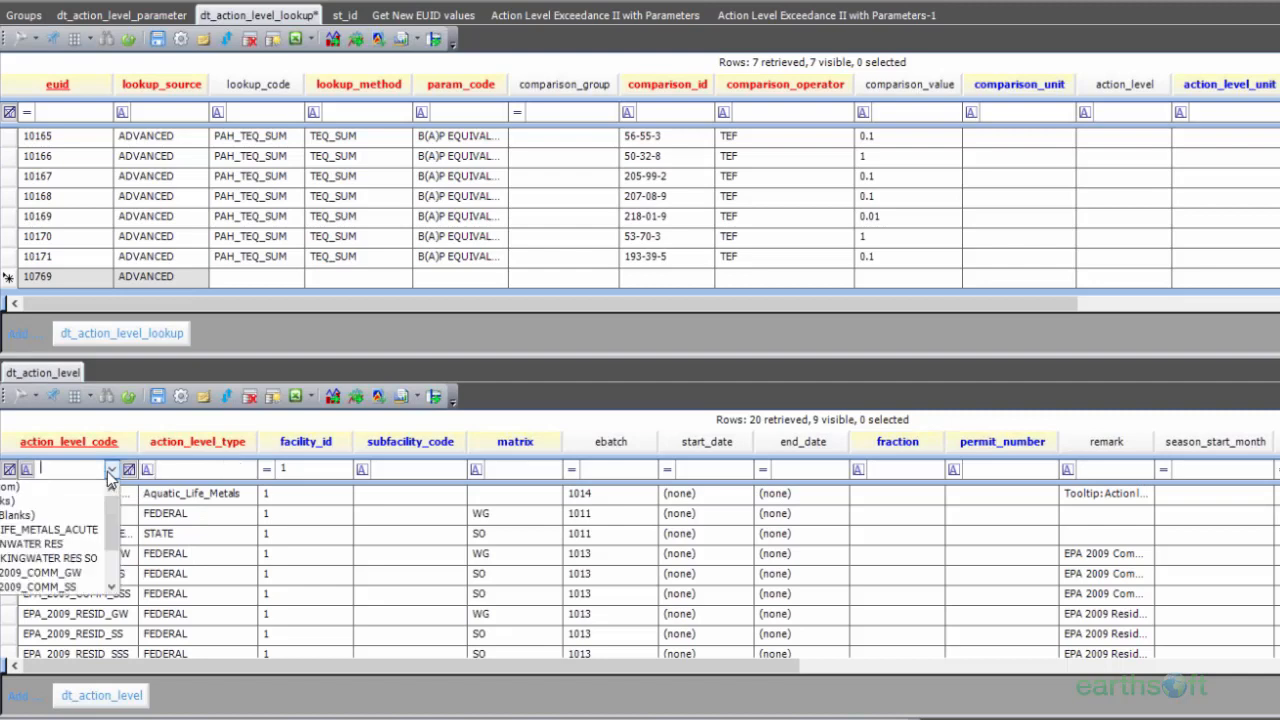
{"action": "mouse_move", "coordinate": [111, 528]}
{"action": "left_mouse_down"}
{"action": "mouse_move", "coordinate": [110, 568]}
{"action": "mouse_move", "coordinate": [118, 512]}
{"action": "left_mouse_up"}
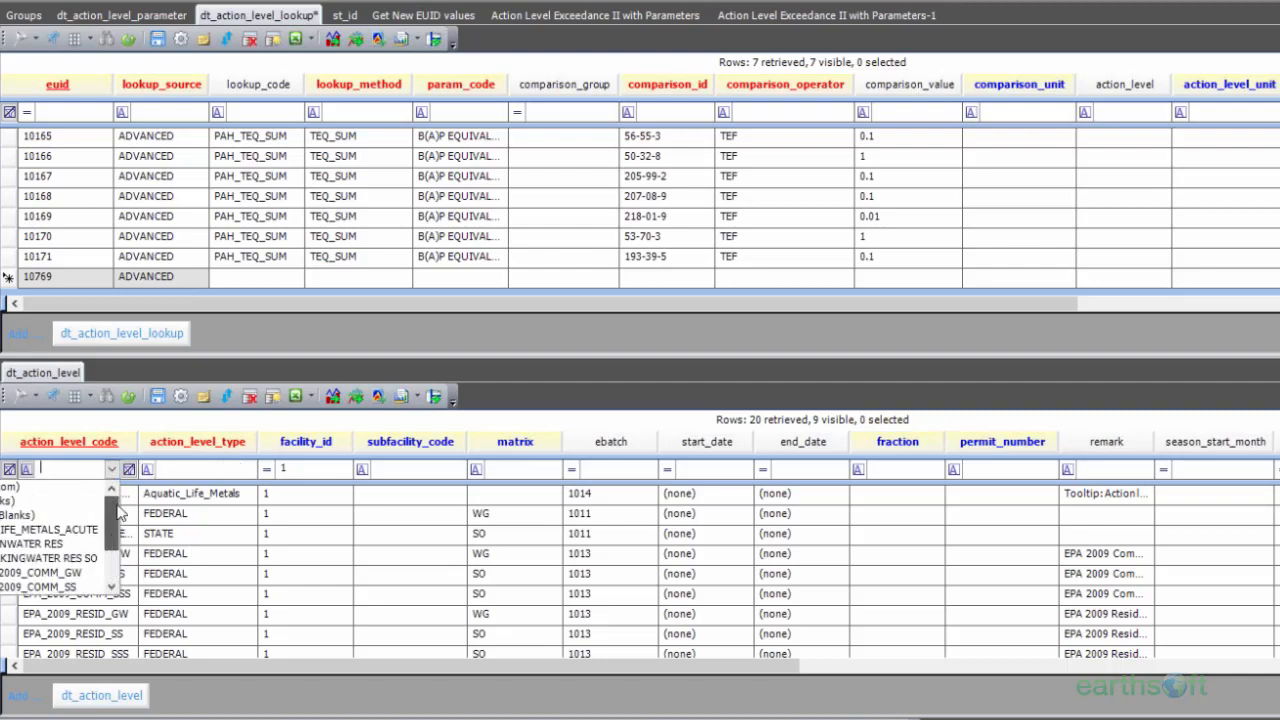
{"action": "right_click", "coordinate": [45, 373]}
{"action": "left_click", "coordinate": [55, 382]}
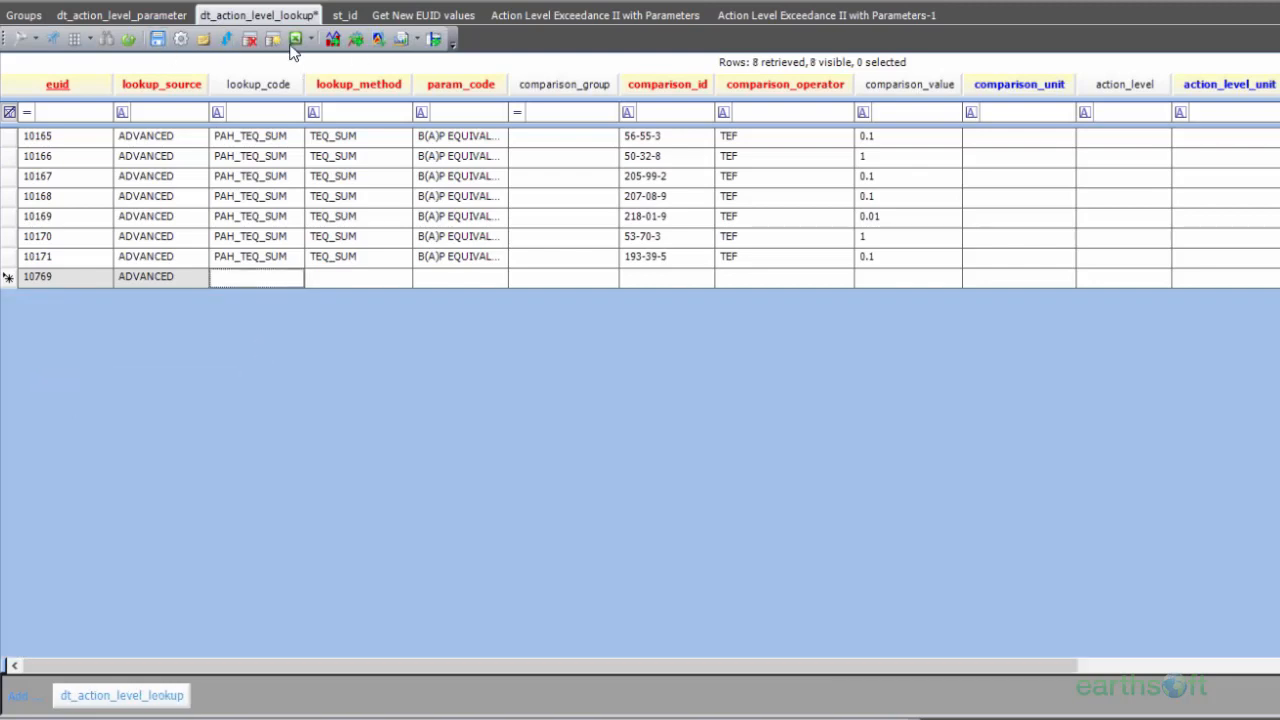
Step: Copy VOC MAG SUM from the VOCS row in dt_action_level_parameter into the new lookup row's lookup_code
{"action": "left_click", "coordinate": [107, 18]}
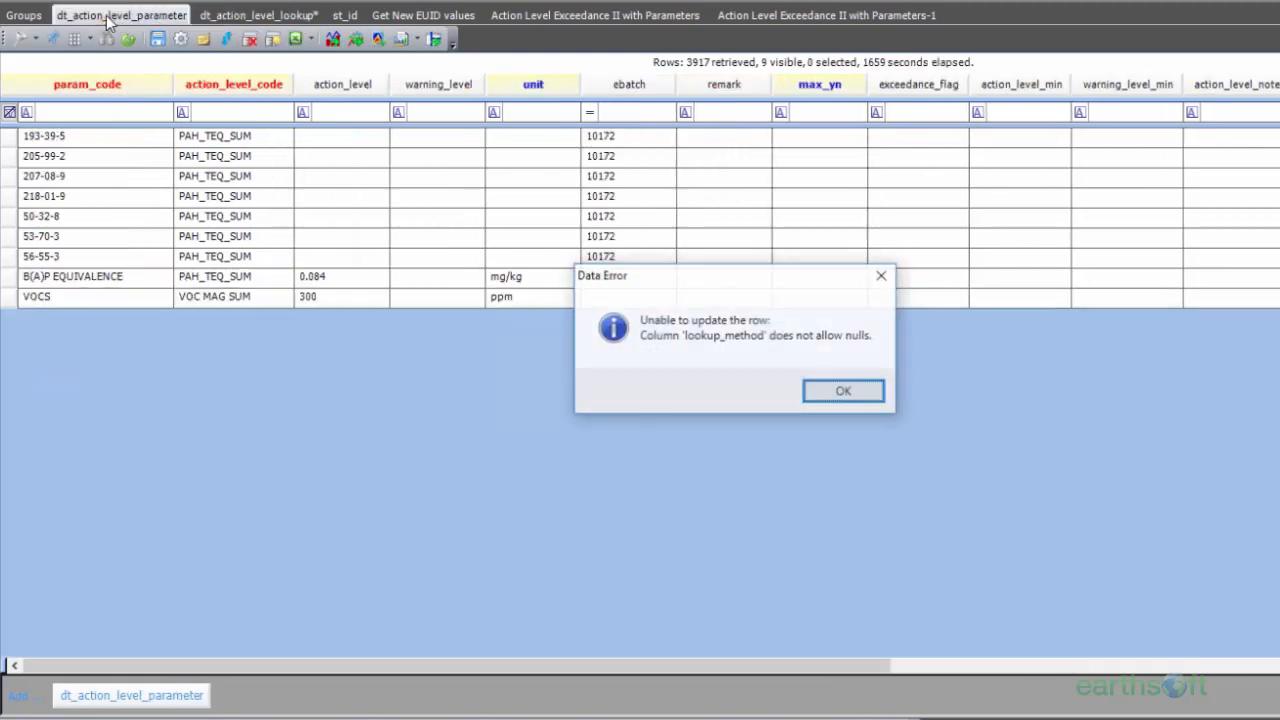
{"action": "left_click", "coordinate": [869, 392]}
{"action": "left_click", "coordinate": [226, 298]}
{"action": "left_click", "coordinate": [226, 296]}
{"action": "key", "text": "ctrl+c"}
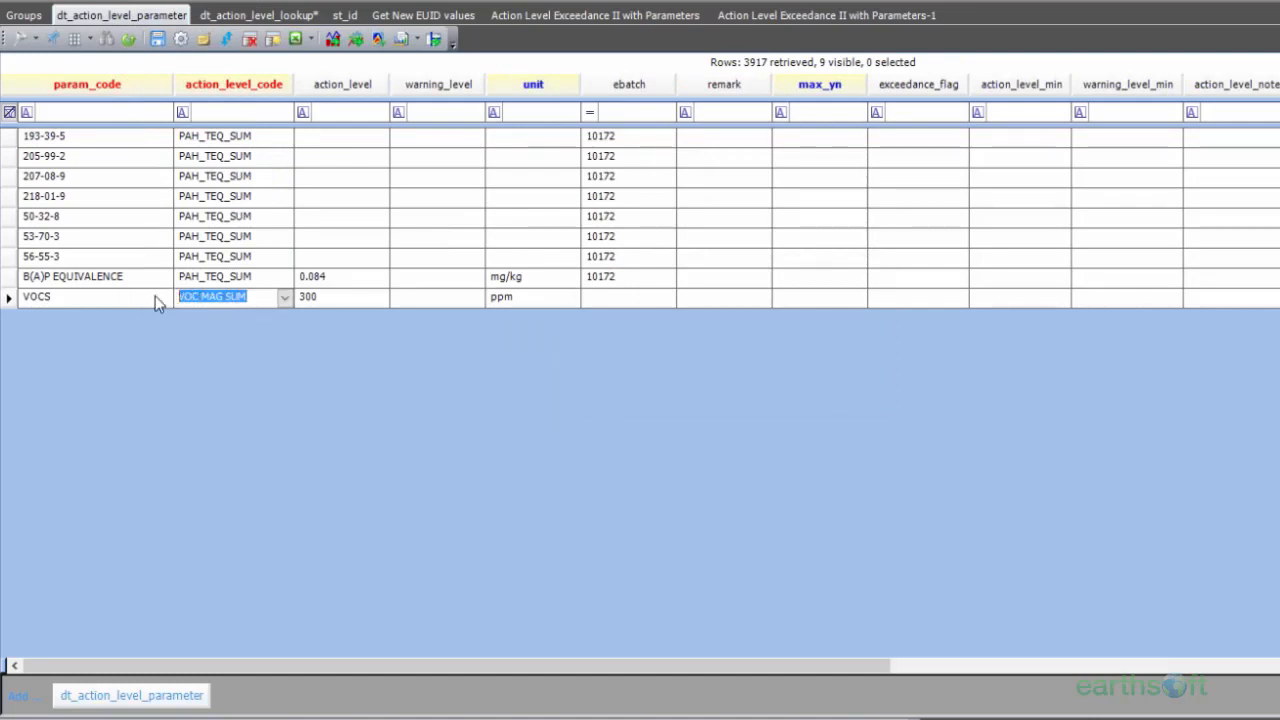
{"action": "left_click", "coordinate": [257, 13]}
{"action": "left_click", "coordinate": [257, 279]}
{"action": "key", "text": "ctrl+v"}
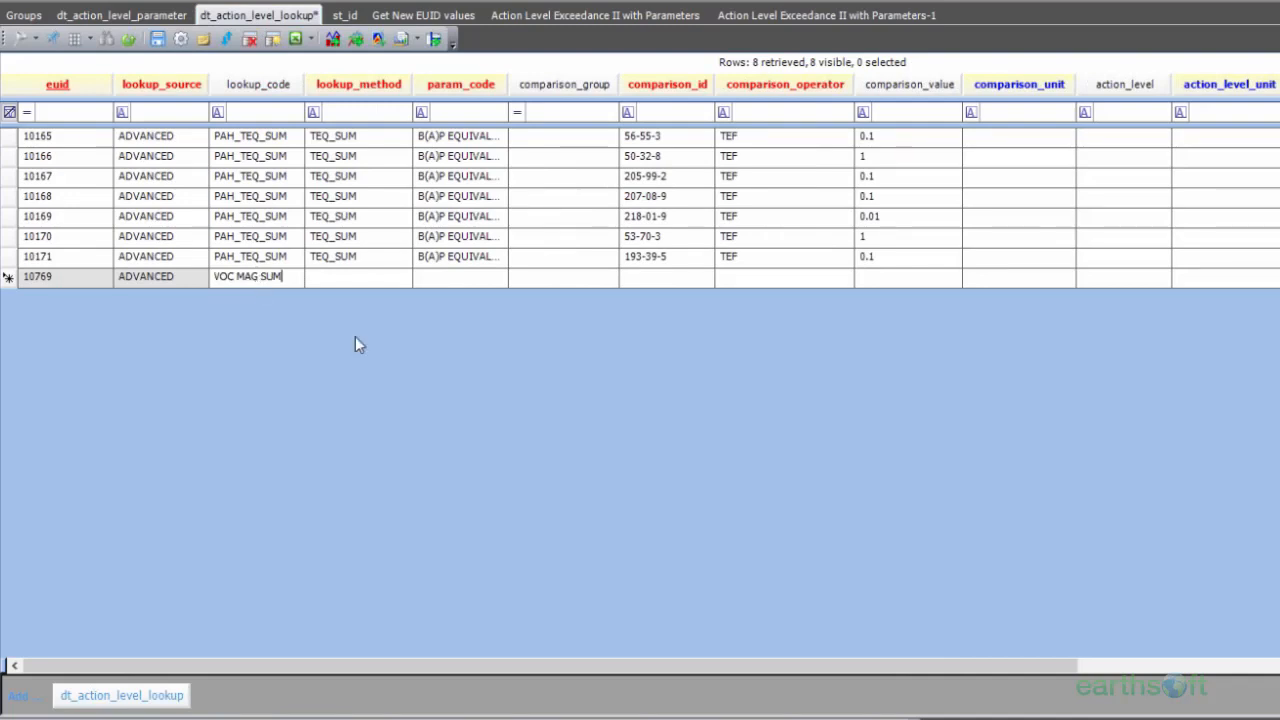
Step: Set the new lookup row's lookup_method to MAG_SUM
{"action": "left_click", "coordinate": [349, 281]}
{"action": "type", "text": "M"}
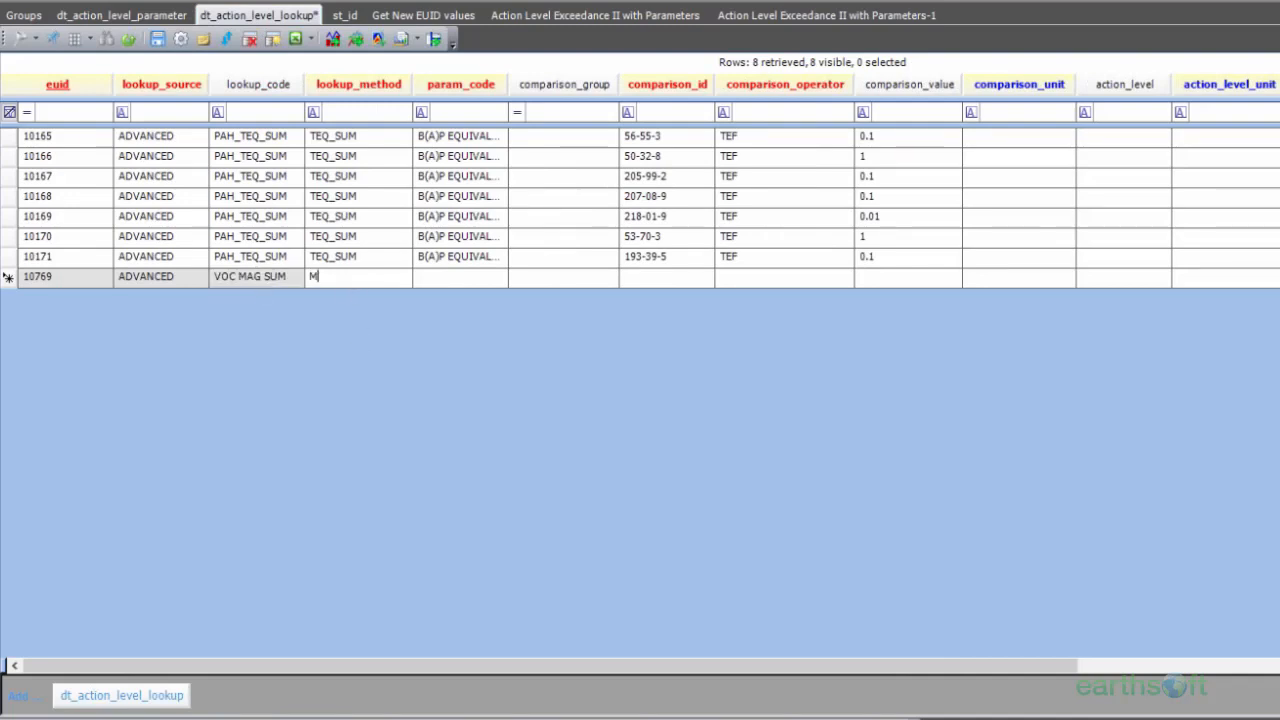
{"action": "type", "text": "AG_SUM"}
Step: Widen the param_code column and enter VOCS as the new lookup row's param_code and comparison_id
{"action": "double_click", "coordinate": [508, 84]}
{"action": "left_click", "coordinate": [446, 280]}
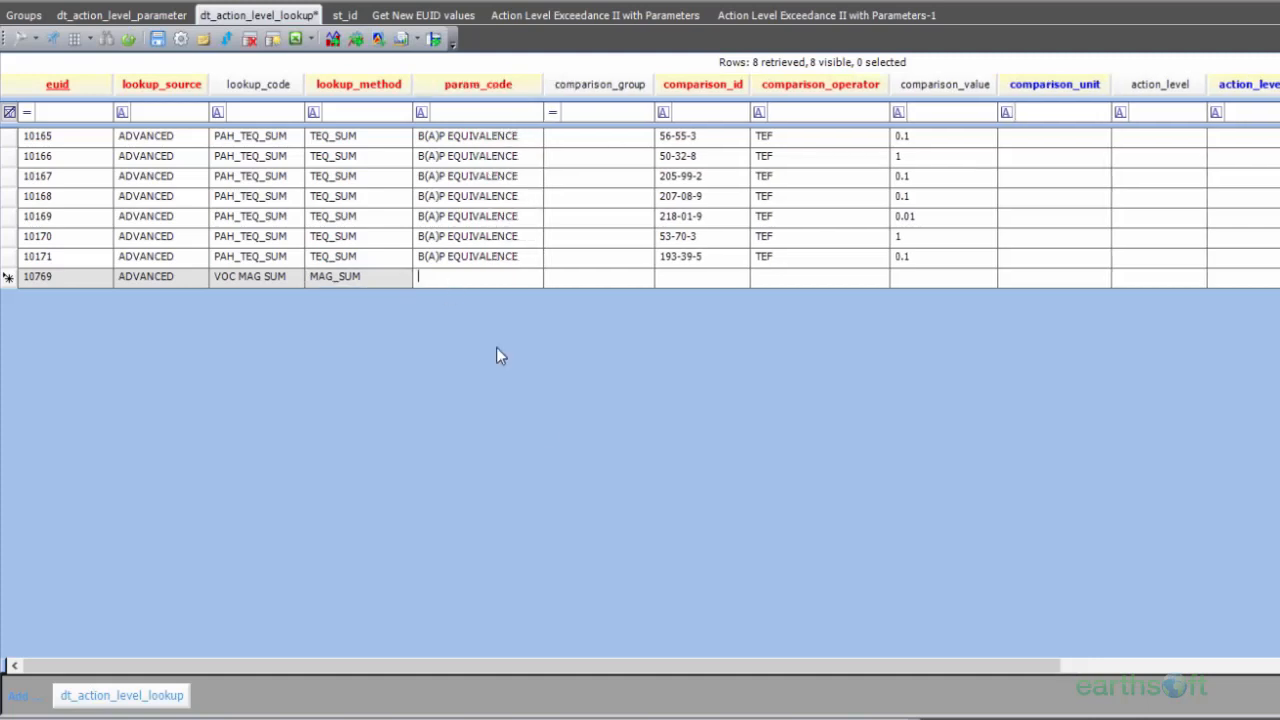
{"action": "type", "text": "JOCS"}
{"action": "key", "text": "BackSpace"}
{"action": "key", "text": "BackSpace"}
{"action": "key", "text": "BackSpace"}
{"action": "key", "text": "BackSpace"}
{"action": "type", "text": "VOCS"}
{"action": "left_click", "coordinate": [687, 281]}
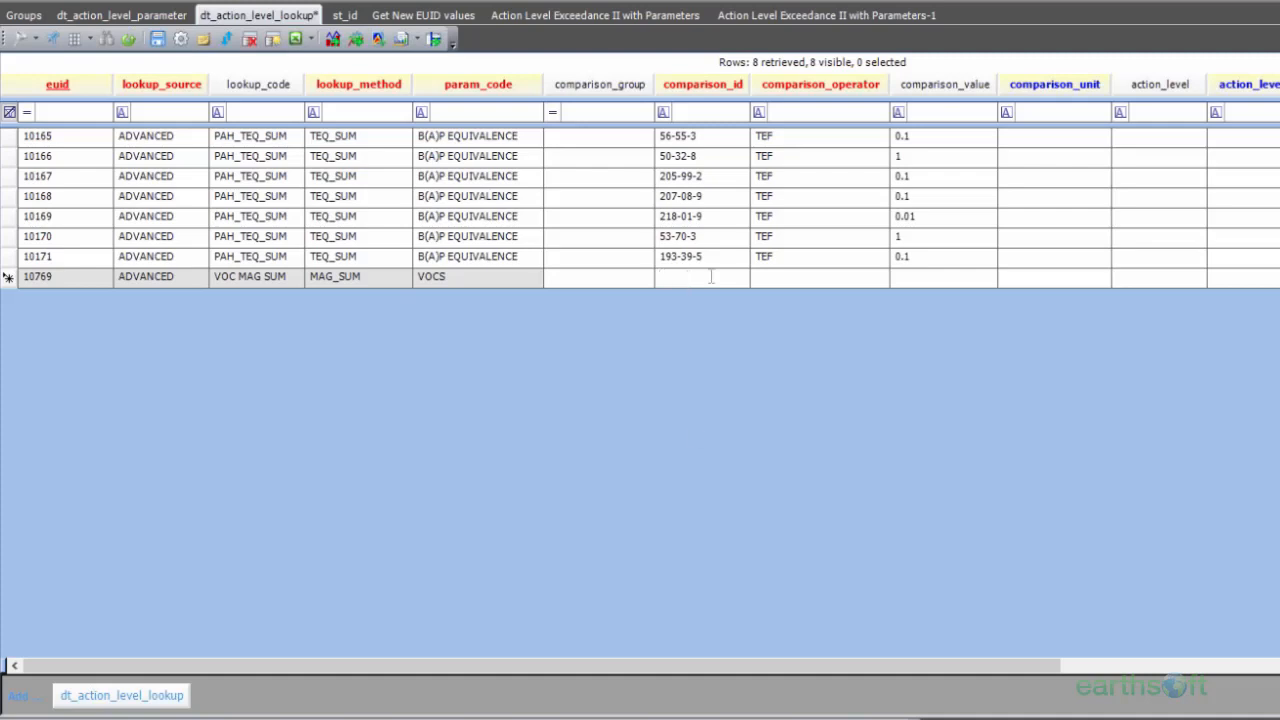
{"action": "type", "text": "VOCS"}
{"action": "key", "text": "Tab"}
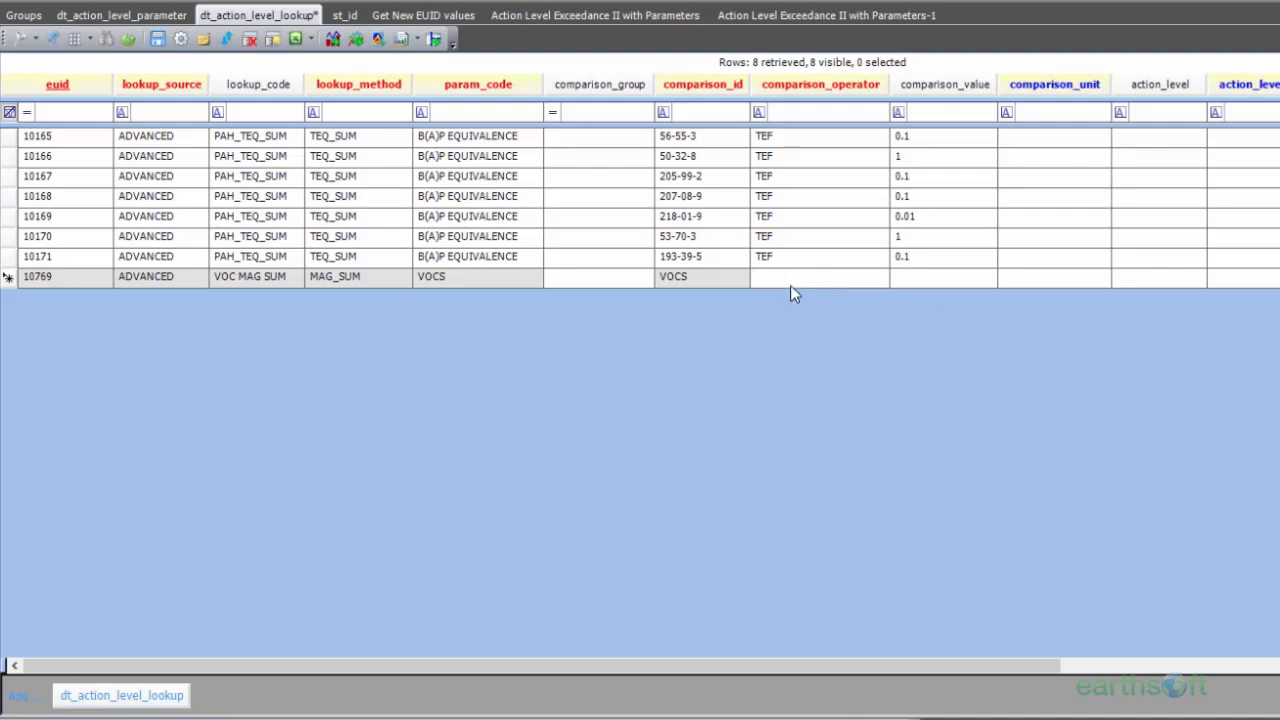
Step: Set the lookup row's comparison_operator to ND_X and its comparison_value to 0
{"action": "type", "text": "ND_X"}
{"action": "left_click", "coordinate": [933, 279]}
{"action": "type", "text": "0"}
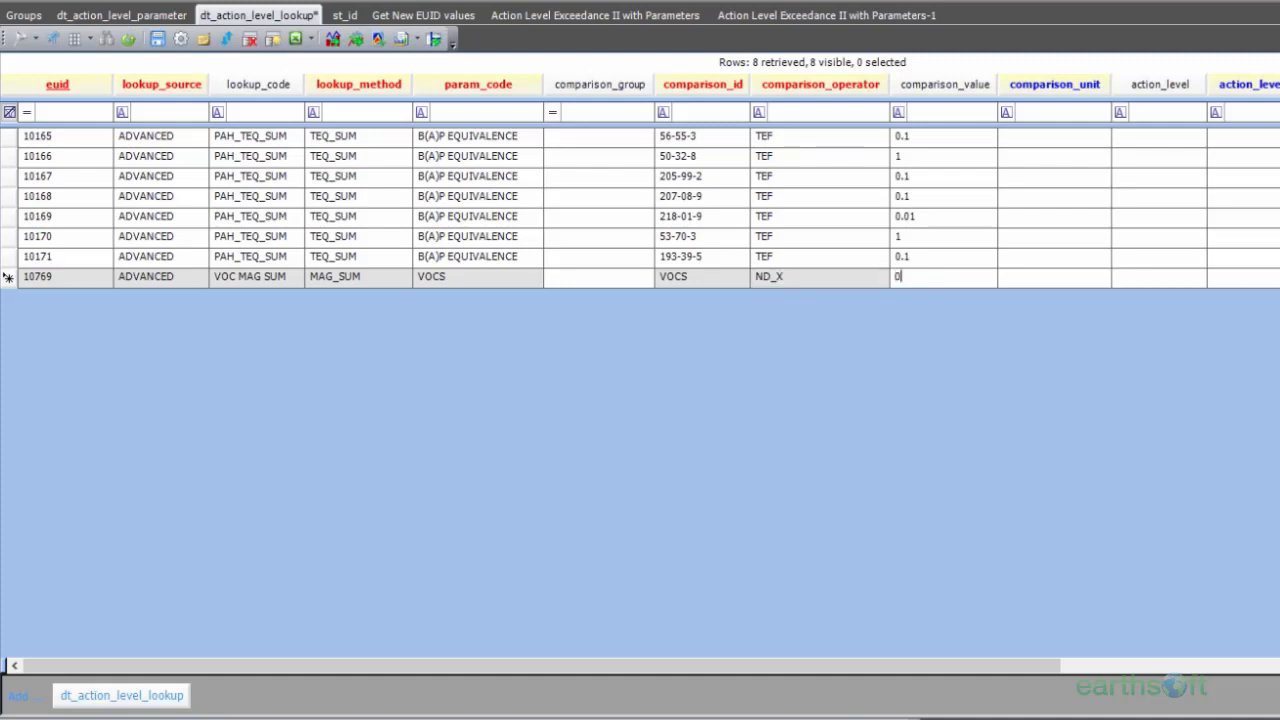
{"action": "mouse_move", "coordinate": [920, 662]}
{"action": "left_mouse_down"}
{"action": "mouse_move", "coordinate": [1270, 668]}
{"action": "mouse_move", "coordinate": [904, 668]}
{"action": "left_mouse_up"}
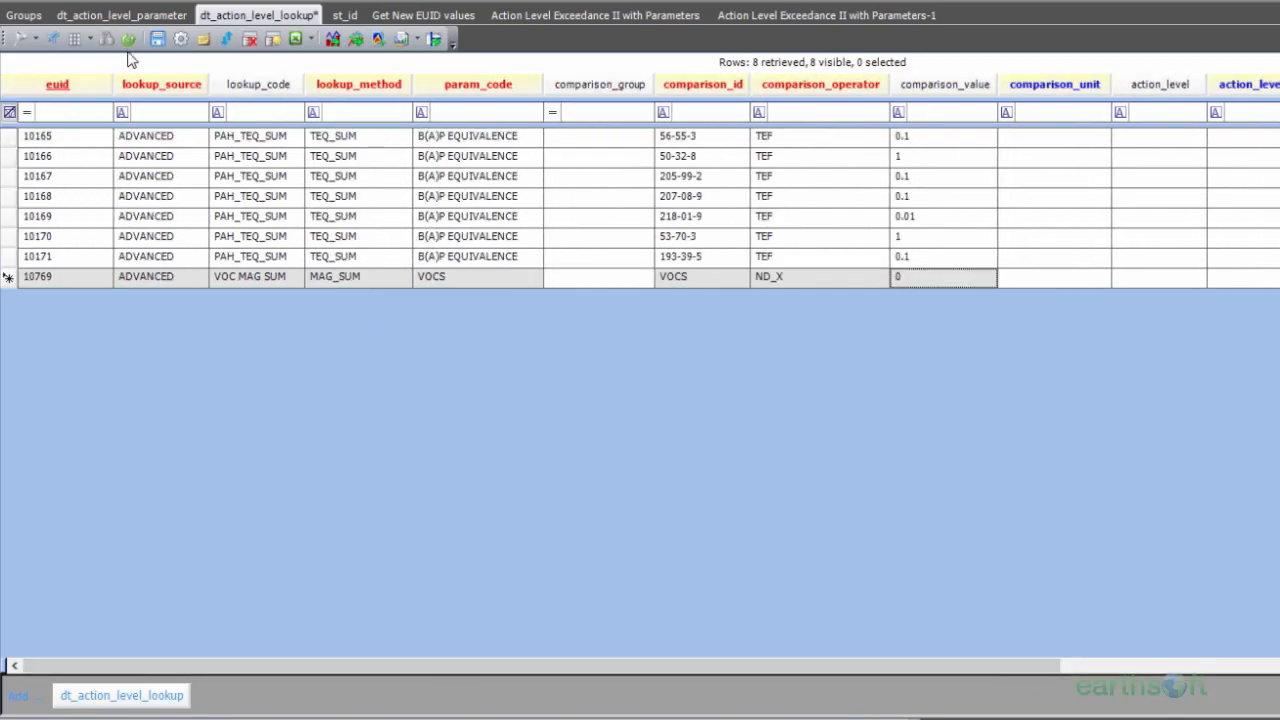
Step: Save the new lookup row and, with action levels shown for all facilities, select VOC MAG SUM under ADVANCED in Action Levels
{"action": "left_click", "coordinate": [157, 40]}
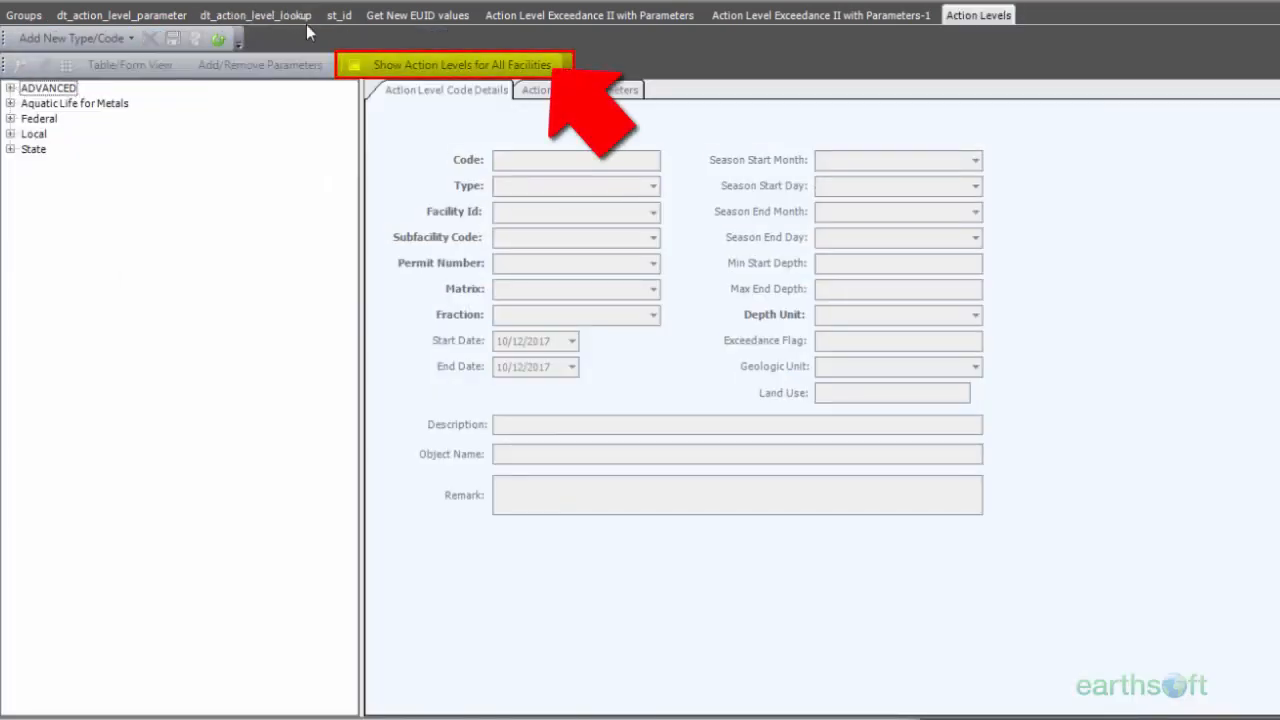
{"action": "left_click", "coordinate": [354, 65]}
{"action": "left_click", "coordinate": [10, 89]}
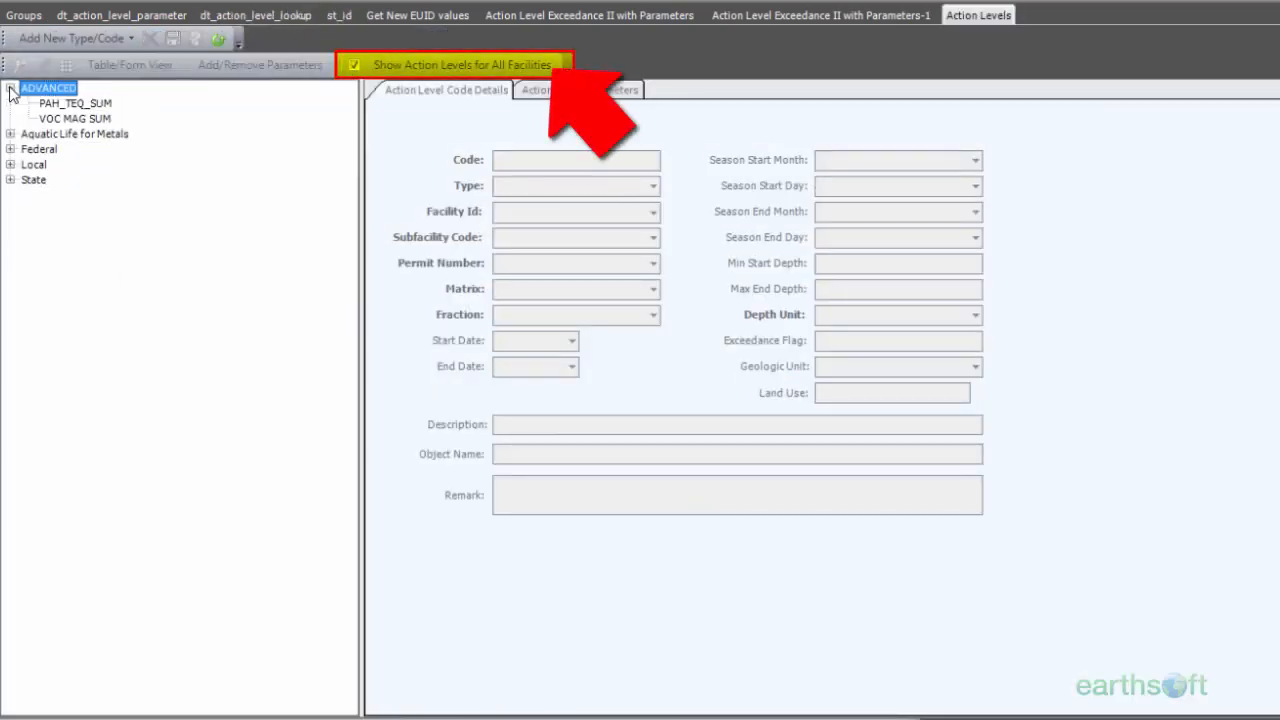
{"action": "left_click", "coordinate": [46, 119]}
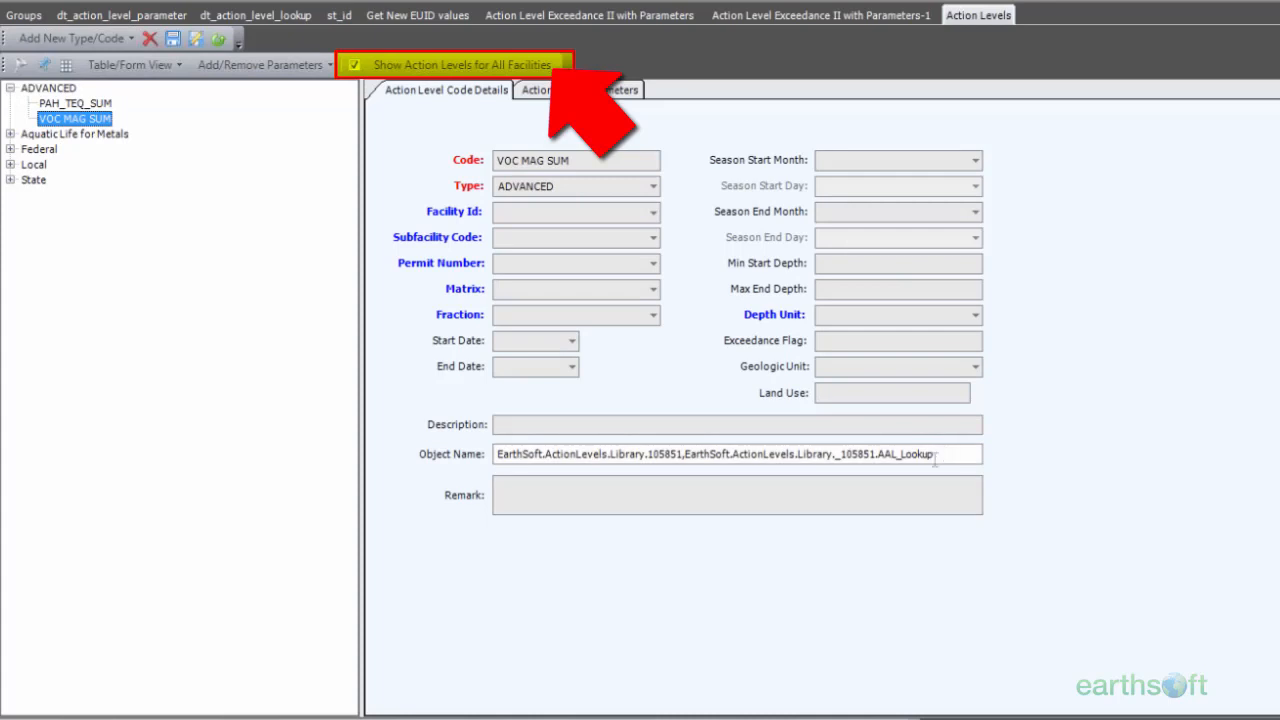
Step: Review VOC MAG SUM's action level parameters and its saved row in dt_action_level_lookup
{"action": "left_click", "coordinate": [591, 97]}
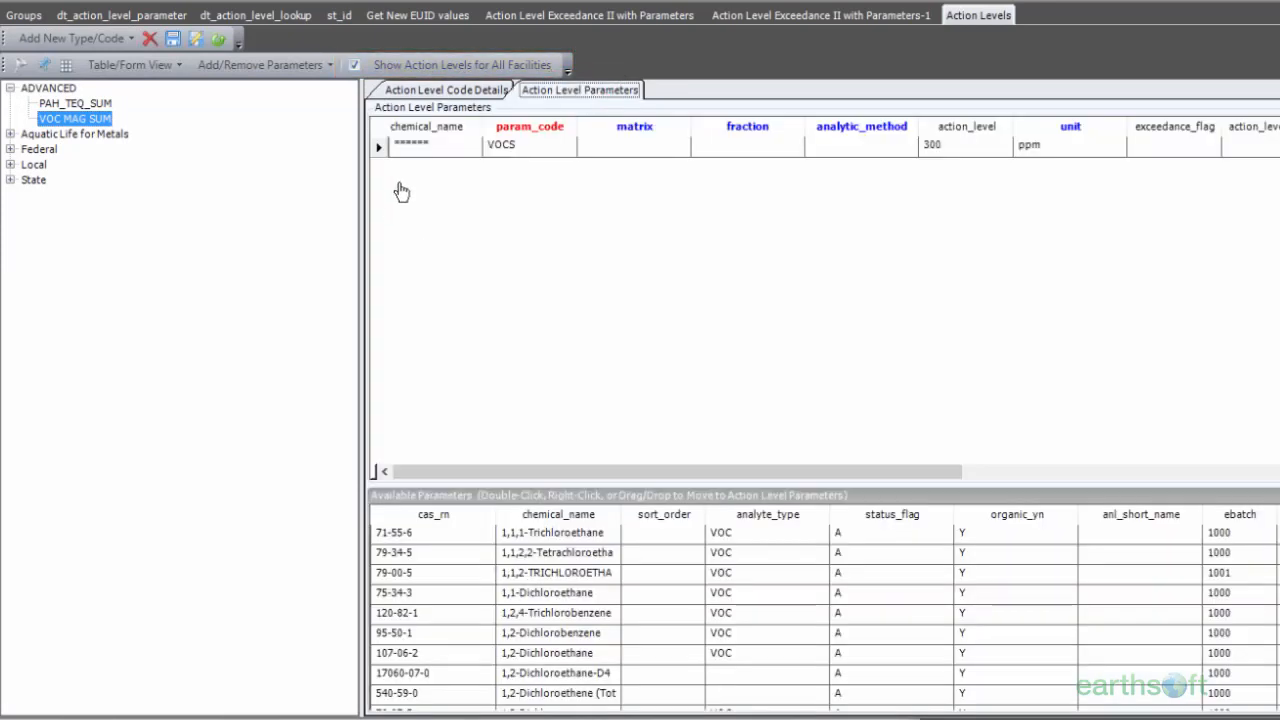
{"action": "left_click_drag", "start_coordinate": [678, 477], "coordinate": [1108, 518]}
{"action": "left_click_drag", "start_coordinate": [1208, 548], "coordinate": [645, 530]}
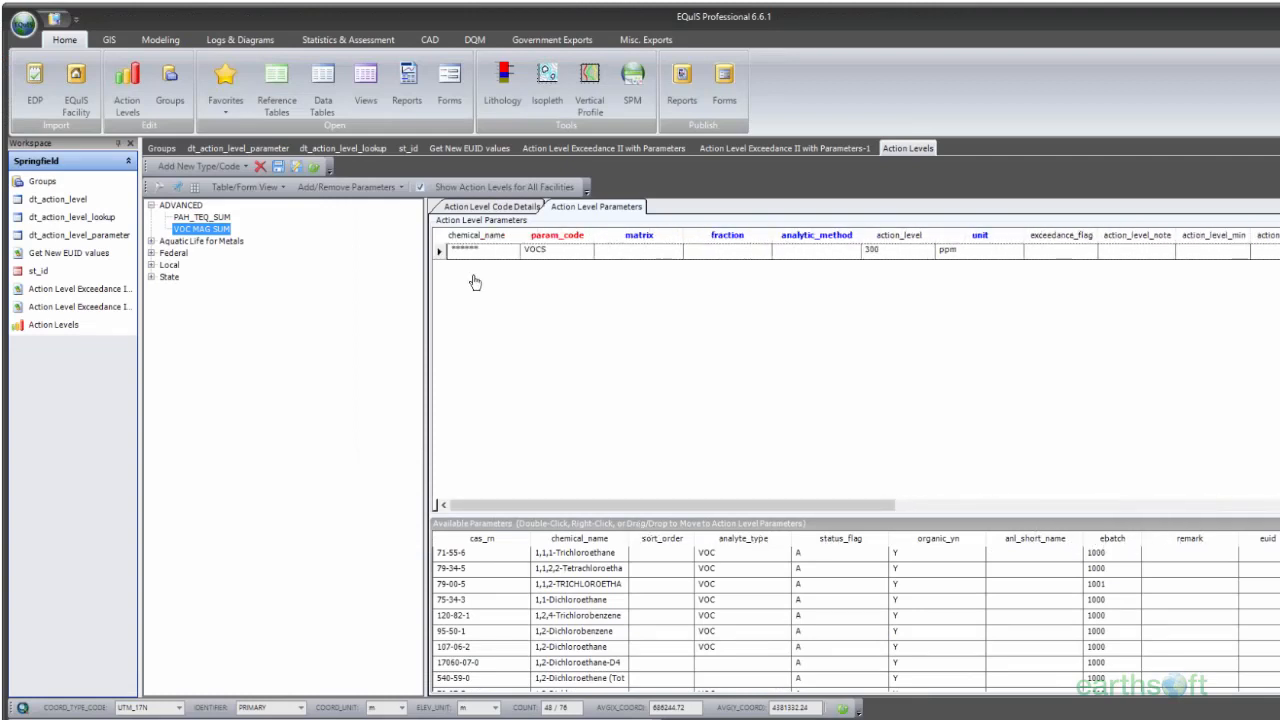
{"action": "left_click", "coordinate": [371, 149]}
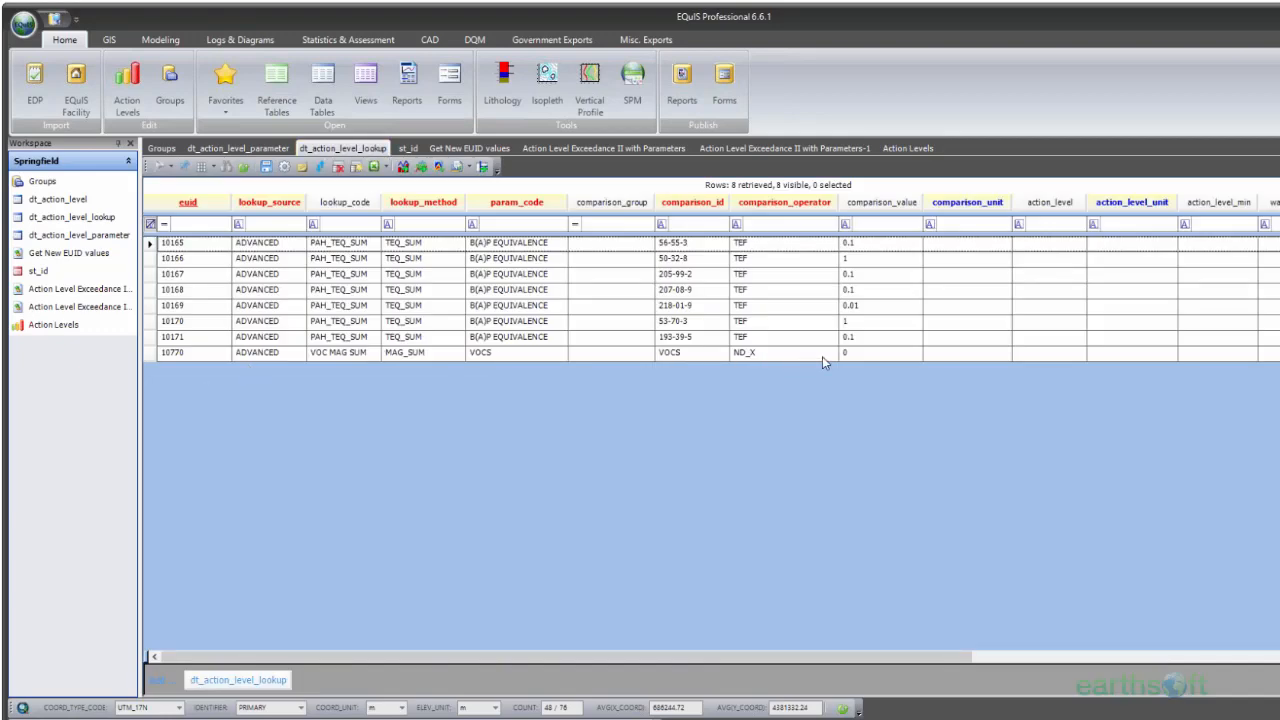
Step: Set the sample matrix to AIR in the Action Level Exceedance II with Parameters-1 report
{"action": "left_click", "coordinate": [840, 148]}
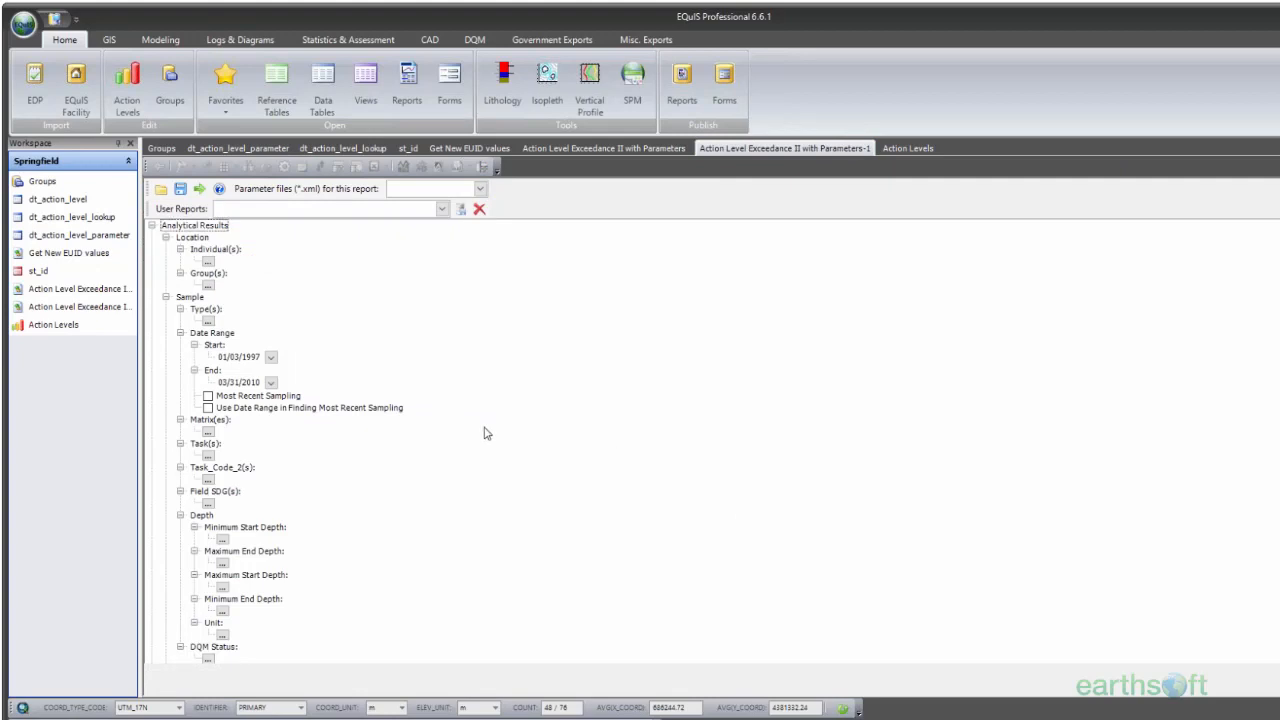
{"action": "scroll", "coordinate": [534, 434], "scroll_direction": "down", "scroll_amount": 5}
{"action": "scroll", "coordinate": [274, 418], "scroll_direction": "up", "scroll_amount": 3}
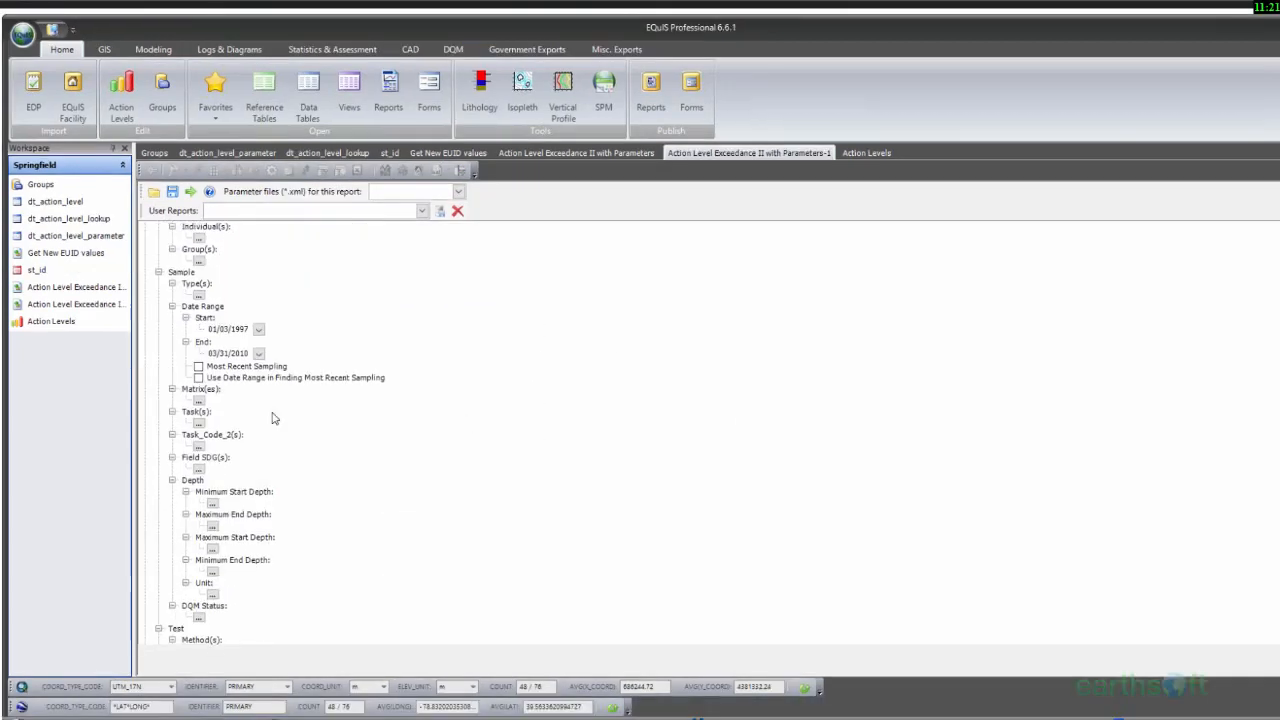
{"action": "left_click", "coordinate": [199, 400]}
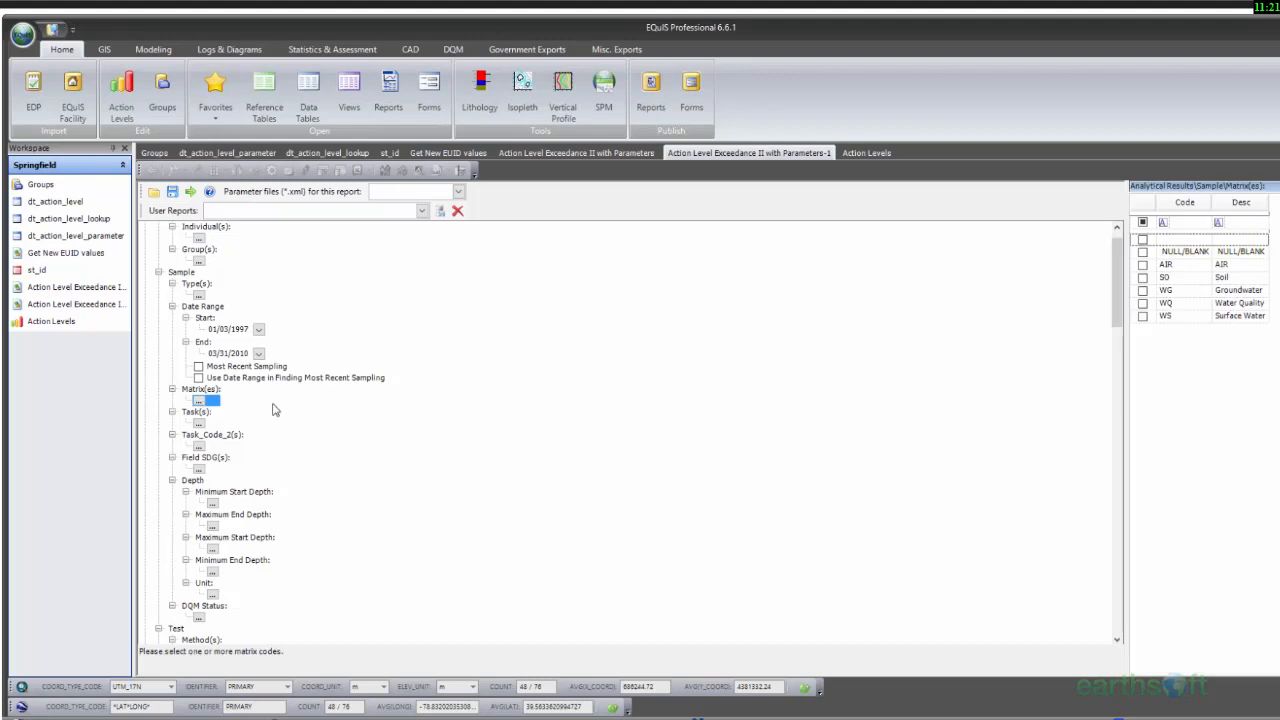
{"action": "left_click", "coordinate": [1143, 264]}
Step: Set the report's result analyte group to VOCS
{"action": "scroll", "coordinate": [647, 436], "scroll_direction": "down", "scroll_amount": 6}
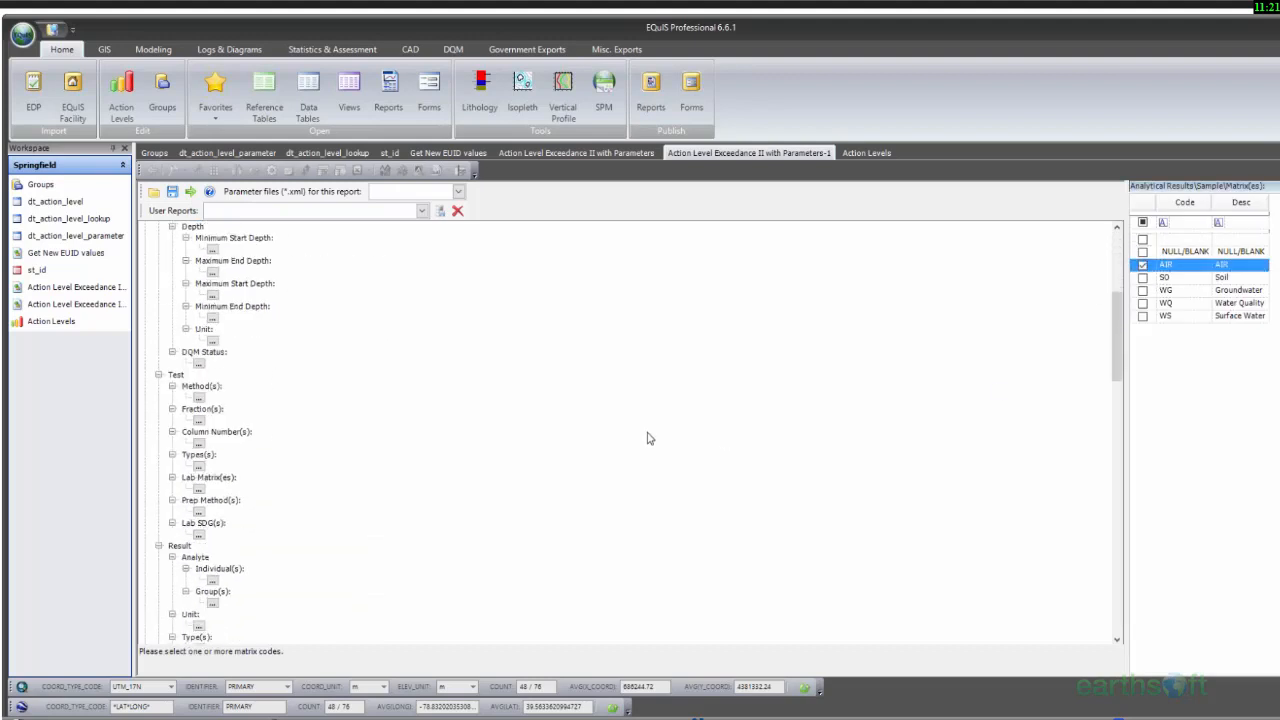
{"action": "left_click", "coordinate": [211, 503]}
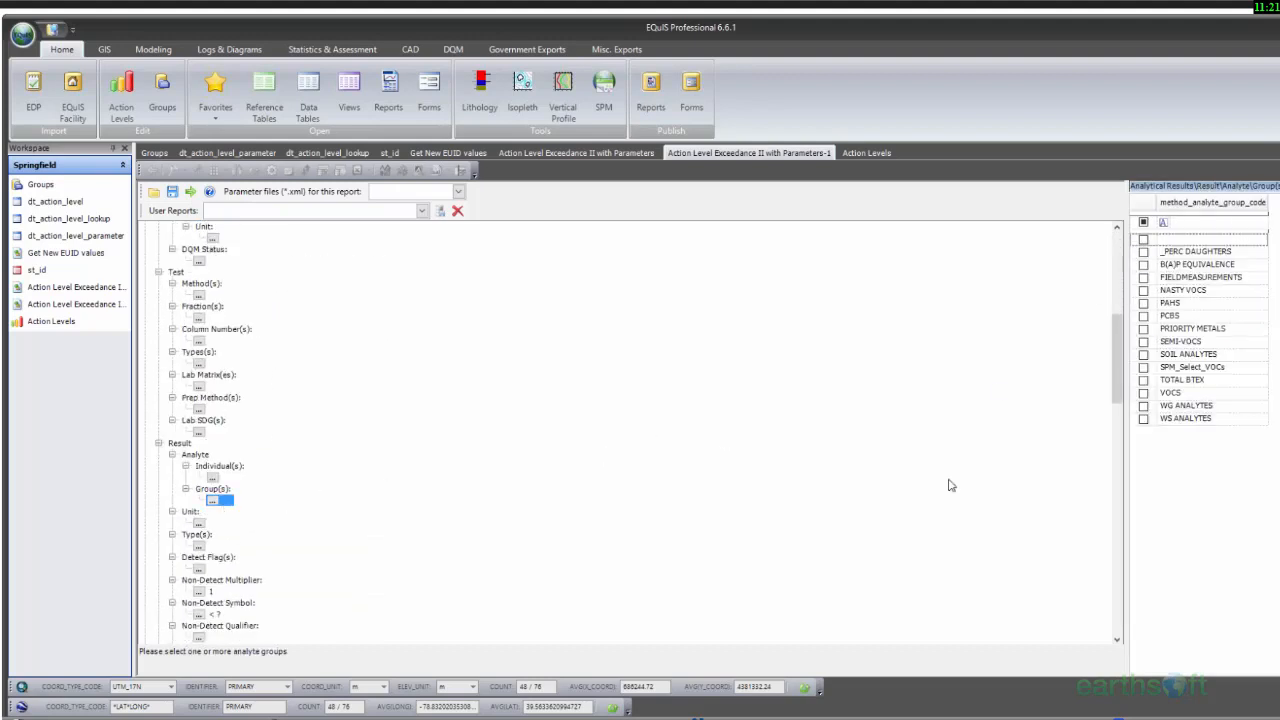
{"action": "left_click", "coordinate": [1143, 394]}
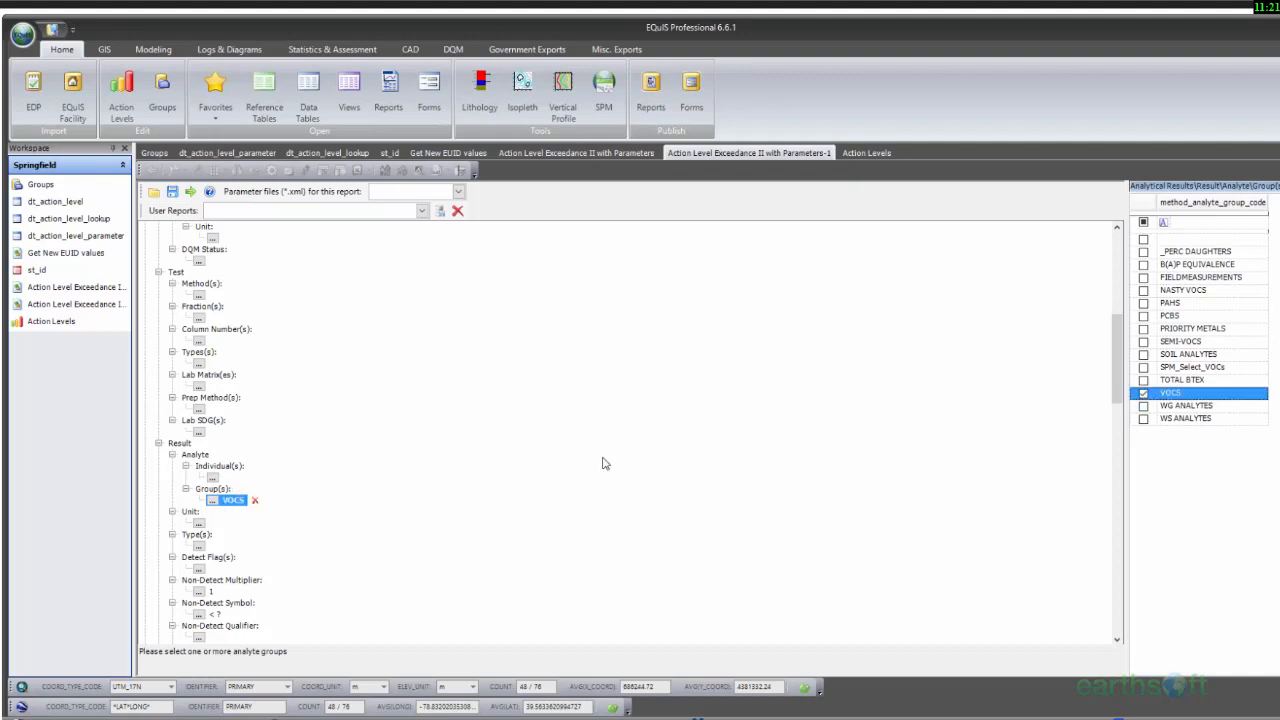
Step: Select VOC MAG SUM as the report's action level
{"action": "left_click_drag", "start_coordinate": [1119, 366], "coordinate": [1112, 439]}
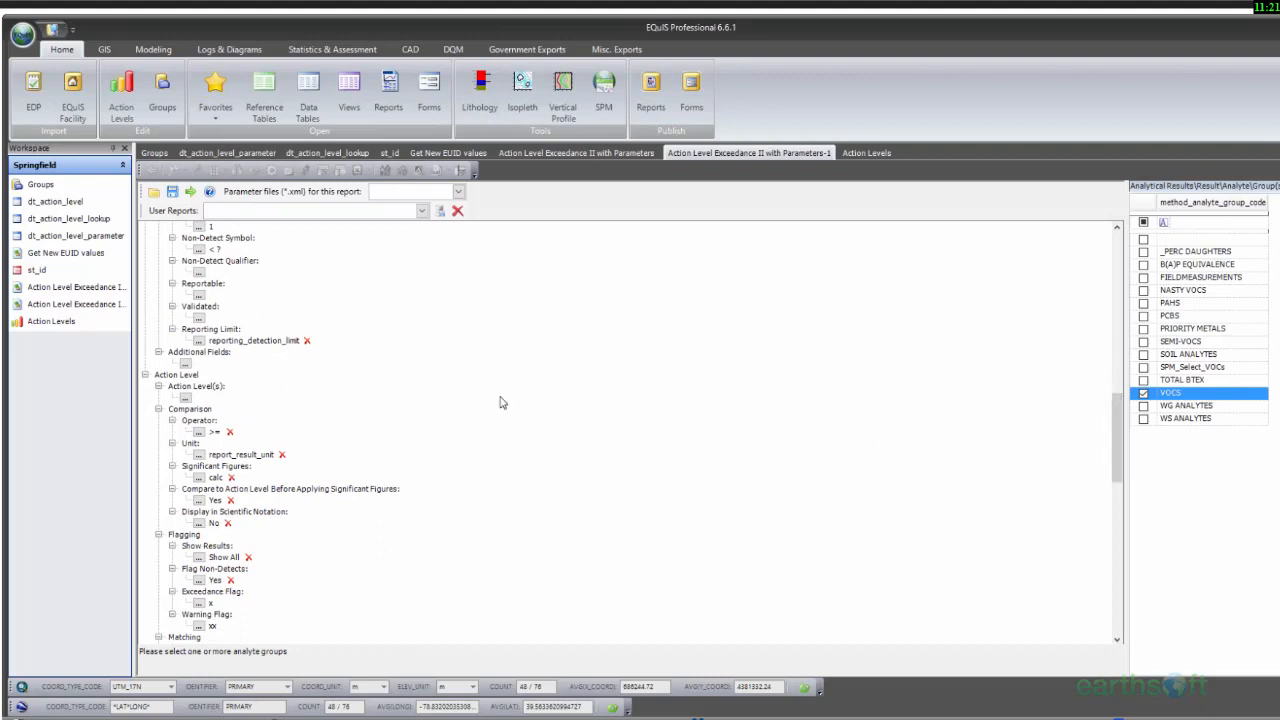
{"action": "left_click", "coordinate": [186, 397]}
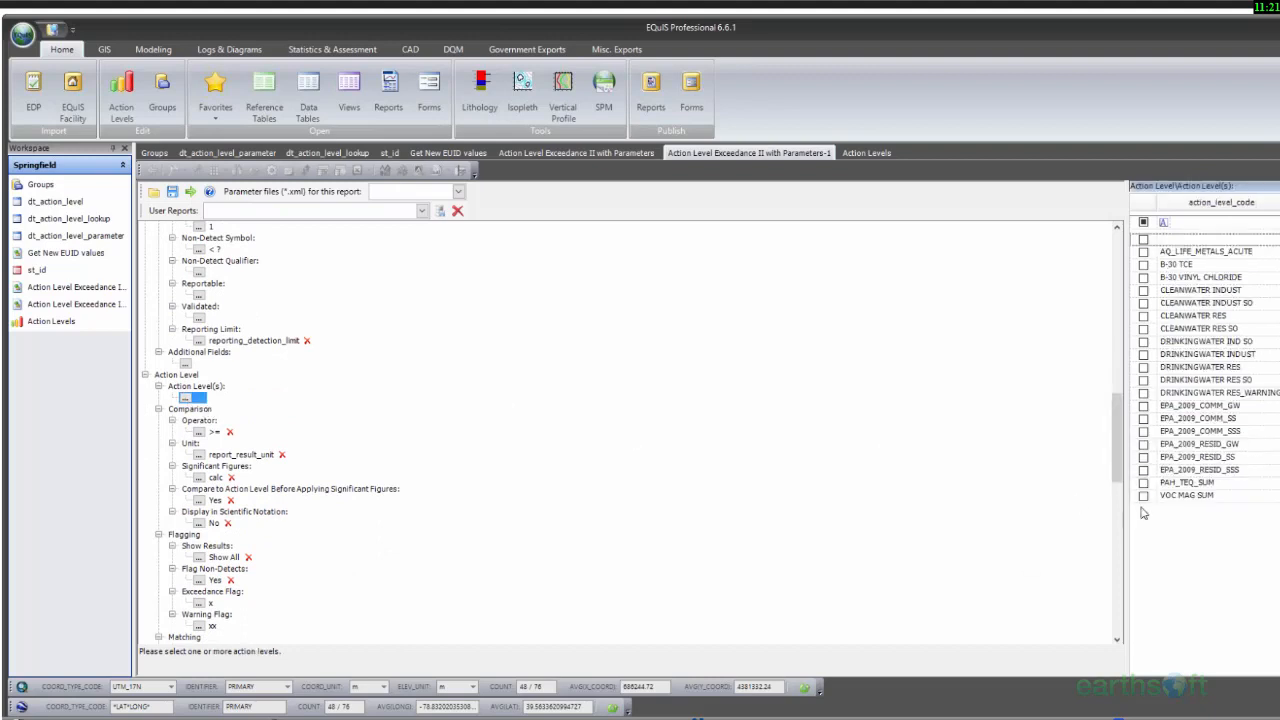
{"action": "left_click", "coordinate": [1144, 496]}
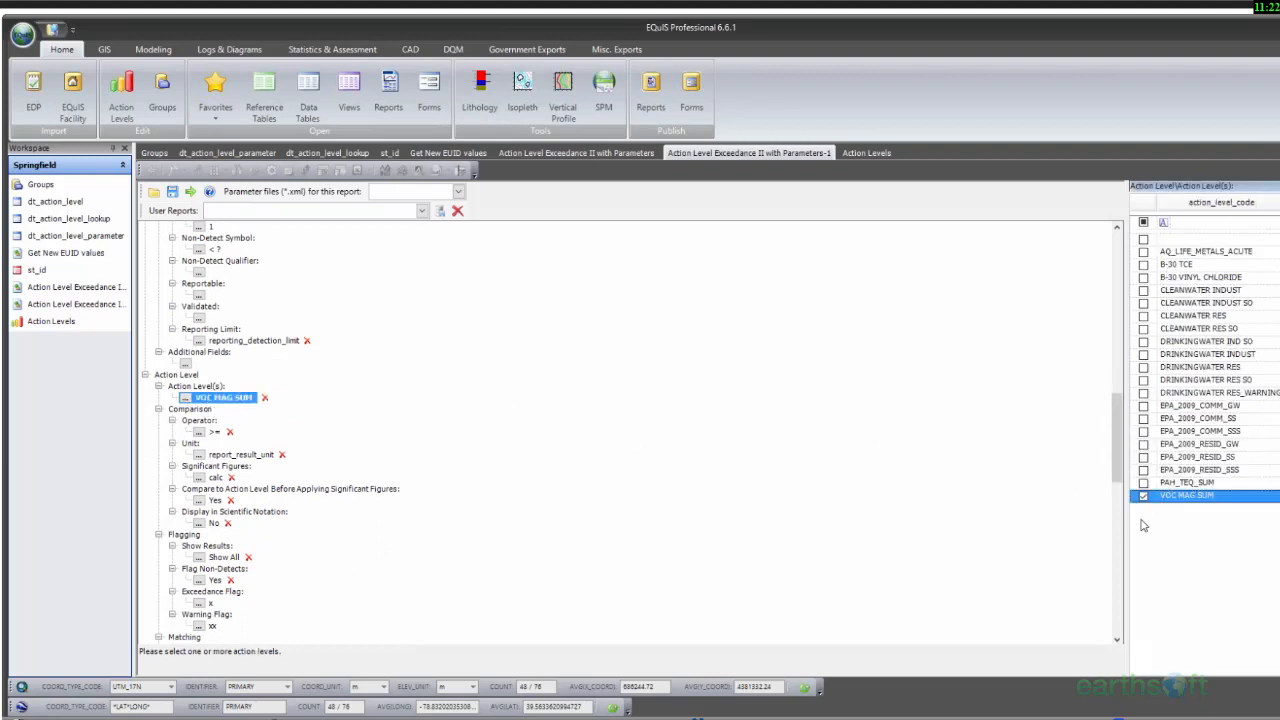
Step: Run the report and widen its output column to read the full text
{"action": "left_click", "coordinate": [191, 193]}
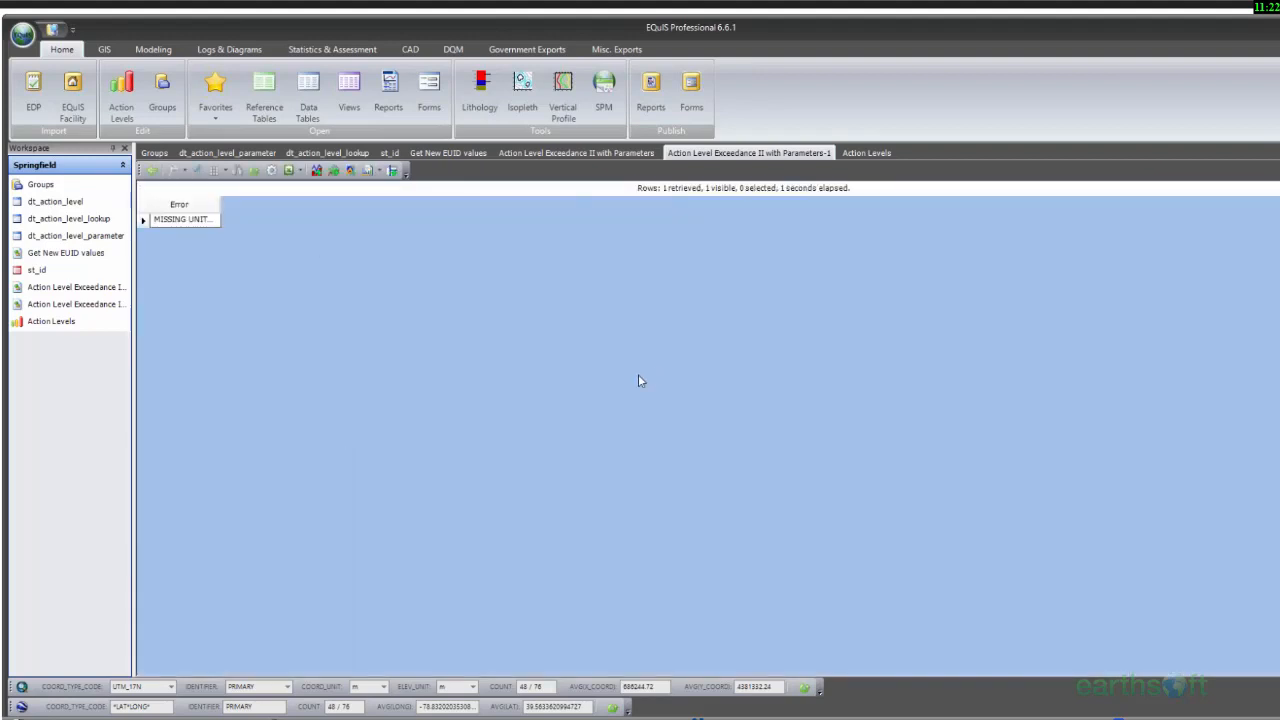
{"action": "left_click_drag", "start_coordinate": [220, 204], "coordinate": [563, 219]}
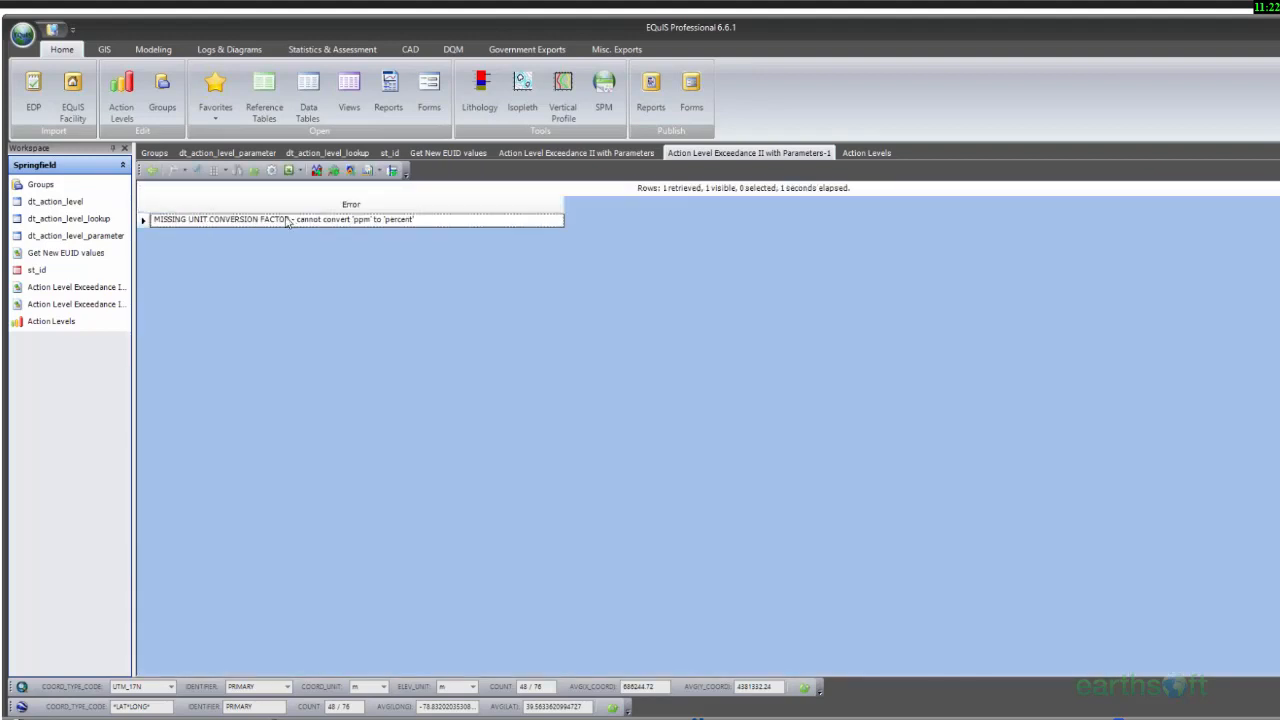
Step: Return to the report parameters, restrict the location group to Air Sampling and run the report again
{"action": "left_click", "coordinate": [152, 170]}
{"action": "scroll", "coordinate": [513, 362], "scroll_direction": "up", "scroll_amount": 5}
{"action": "scroll", "coordinate": [513, 362], "scroll_direction": "up", "scroll_amount": 10}
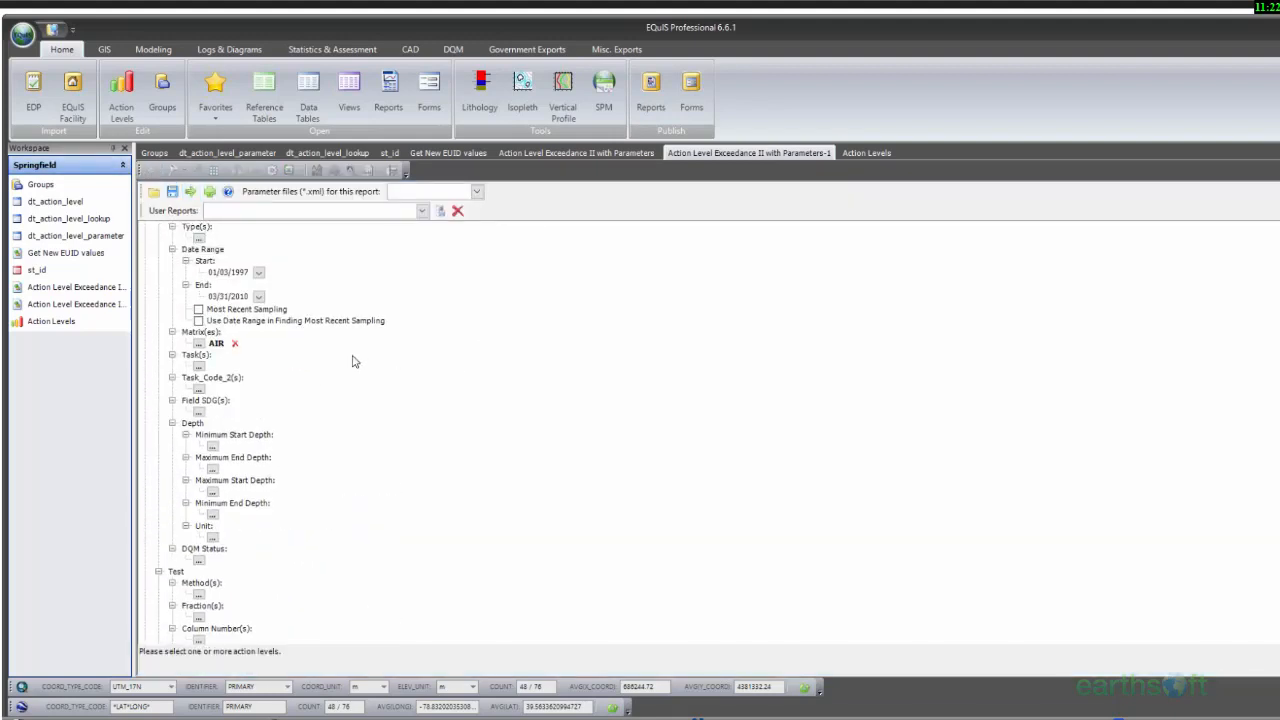
{"action": "left_click", "coordinate": [198, 283]}
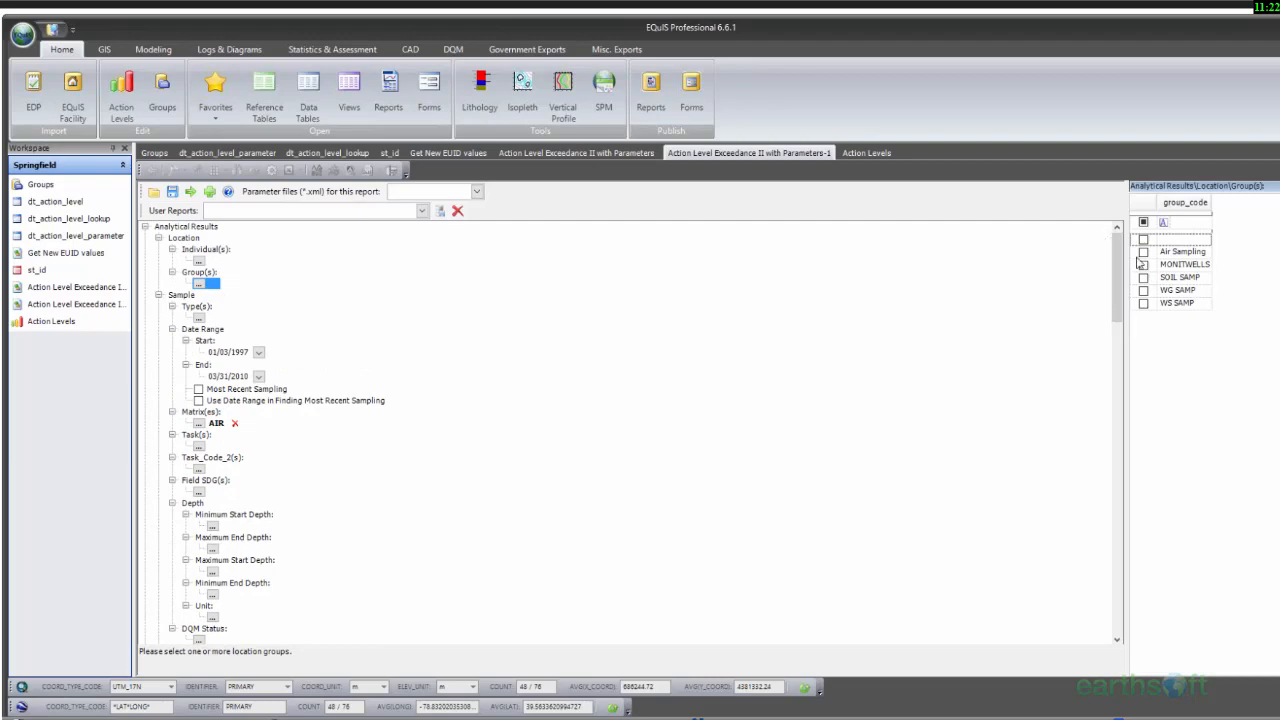
{"action": "left_click", "coordinate": [1143, 252]}
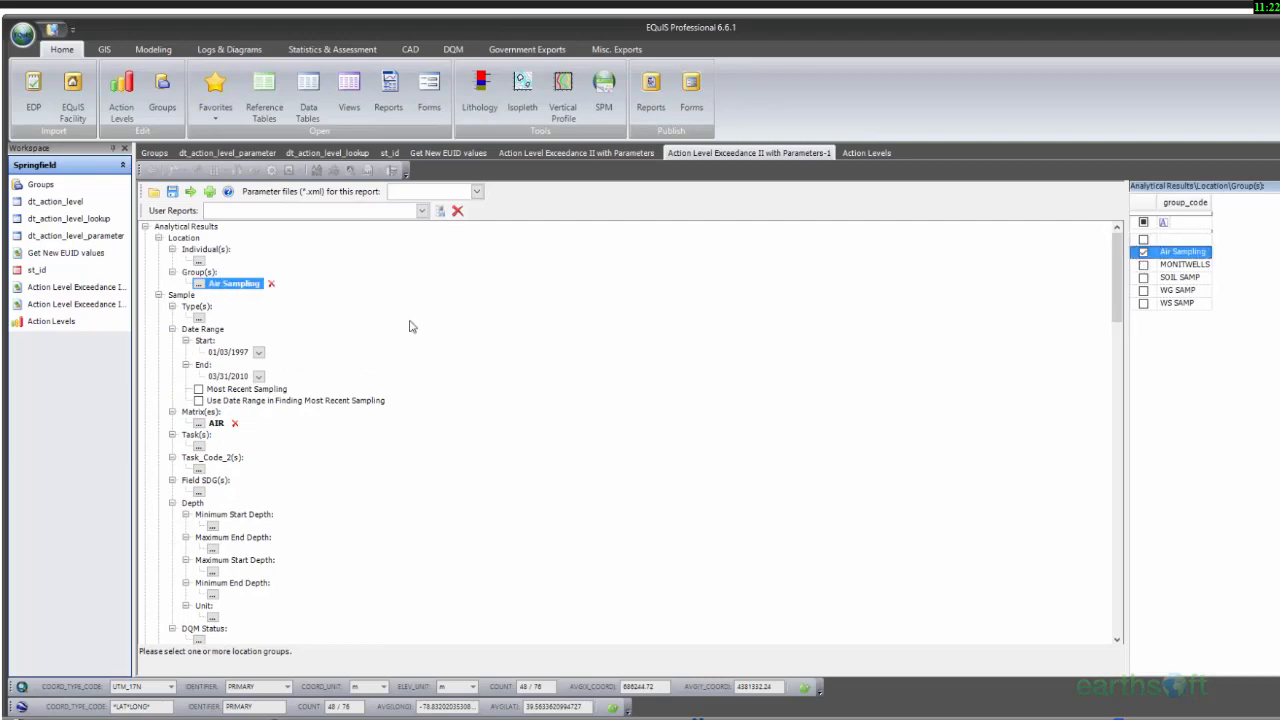
{"action": "left_click", "coordinate": [190, 191]}
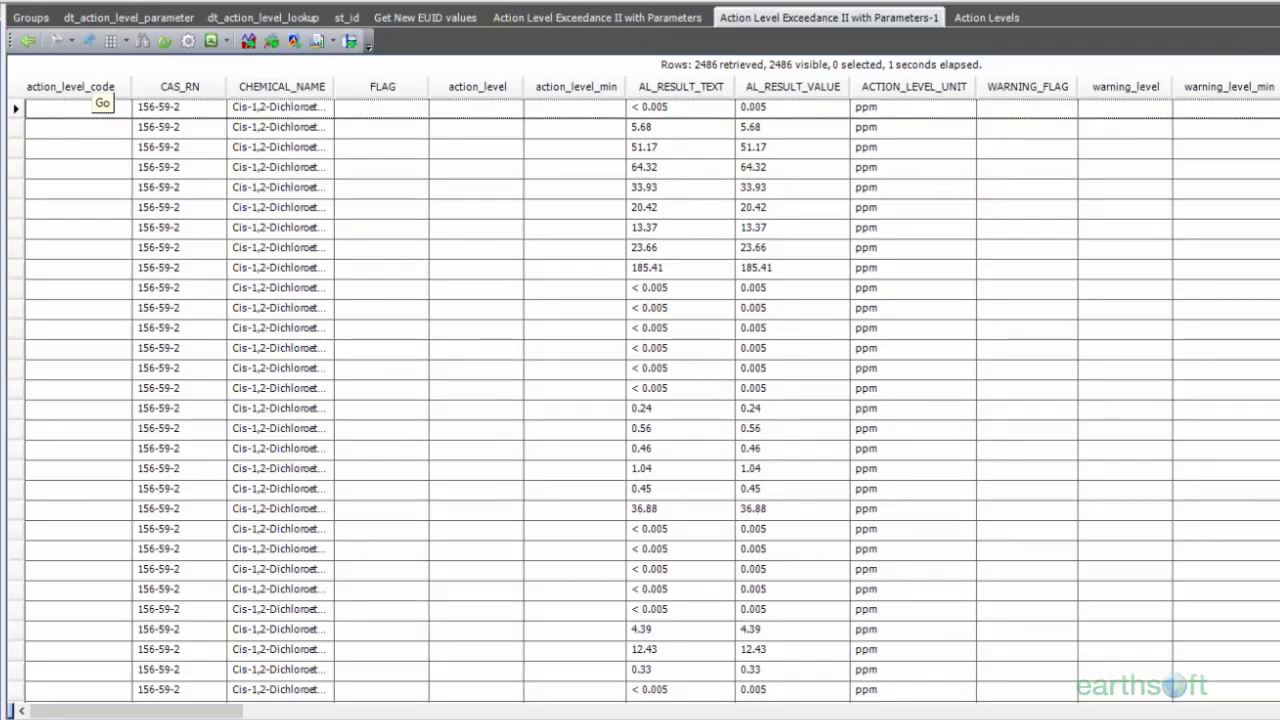
Step: Examine the individual analyte results and the VOC MAG SUM rows, including their flags and summed values, in the report output
{"action": "scroll", "coordinate": [640, 400], "scroll_direction": "down", "scroll_amount": 15}
{"action": "scroll", "coordinate": [640, 400], "scroll_direction": "down", "scroll_amount": 20}
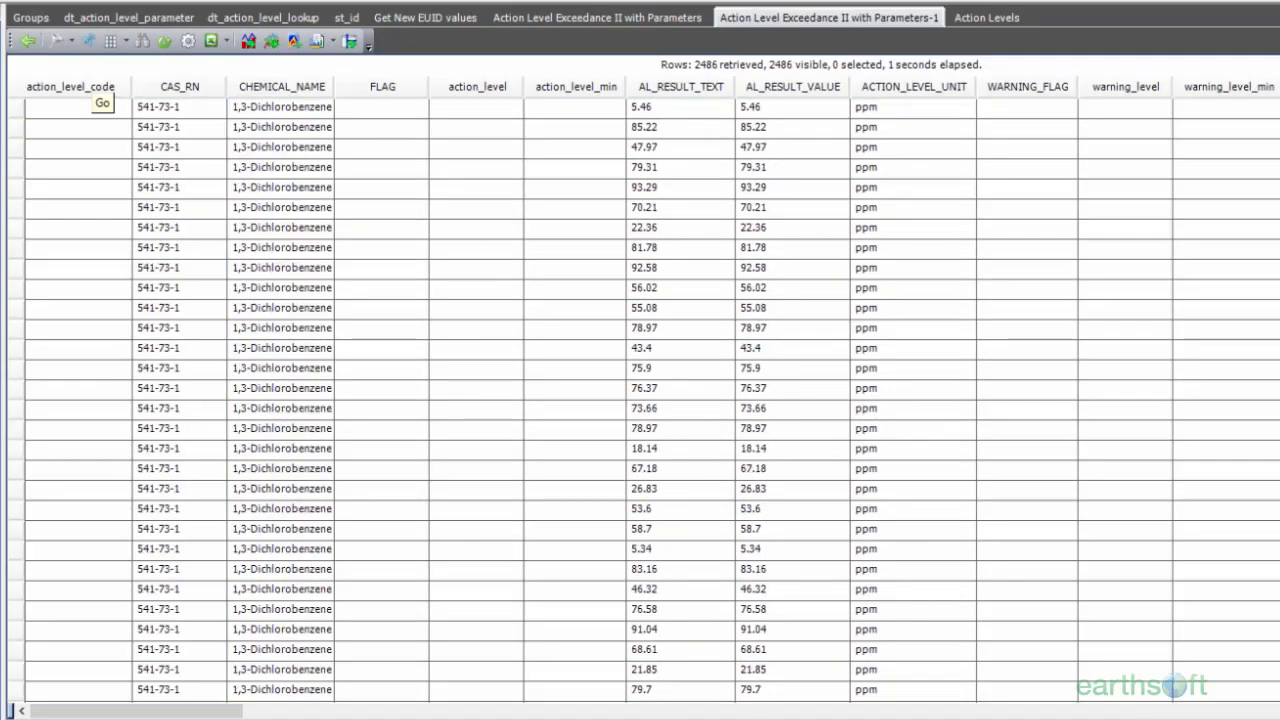
{"action": "scroll", "coordinate": [278, 366], "scroll_direction": "down", "scroll_amount": 20}
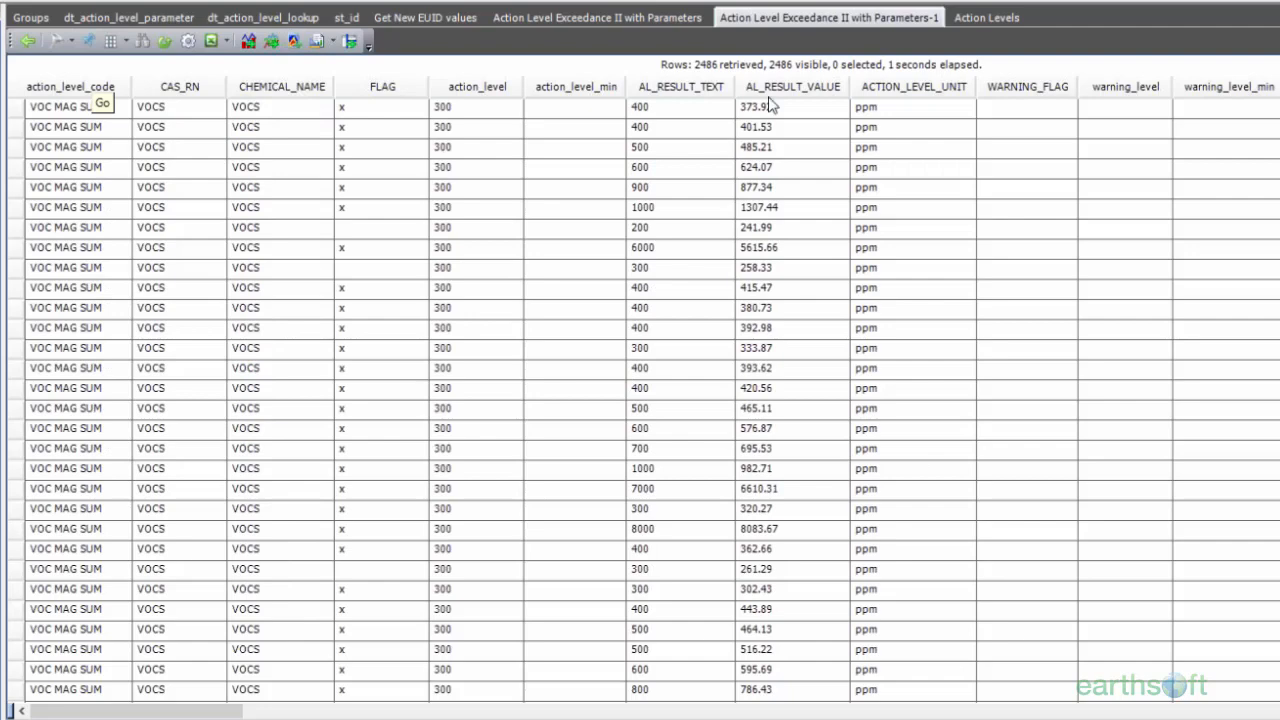
Step: Group the report results by SYS_SAMPLE_CODE and expand the AIR-30_19971210 sample
{"action": "right_click", "coordinate": [299, 70]}
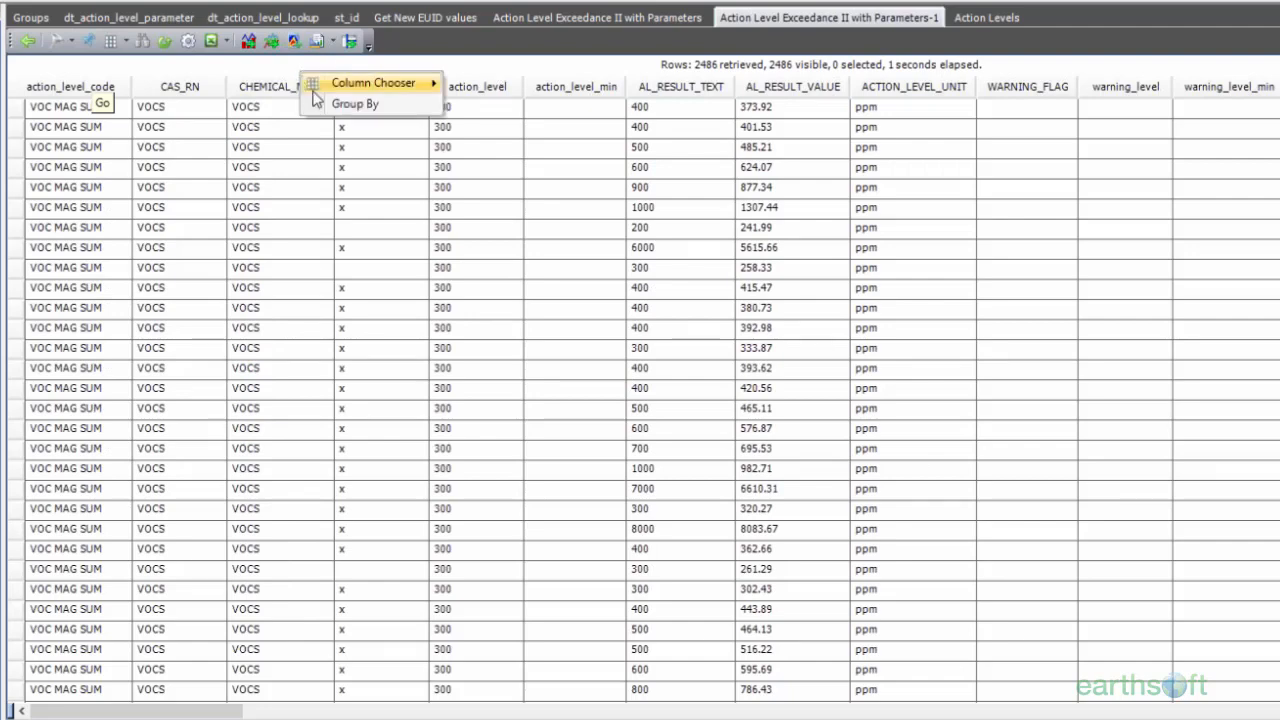
{"action": "left_click", "coordinate": [320, 105]}
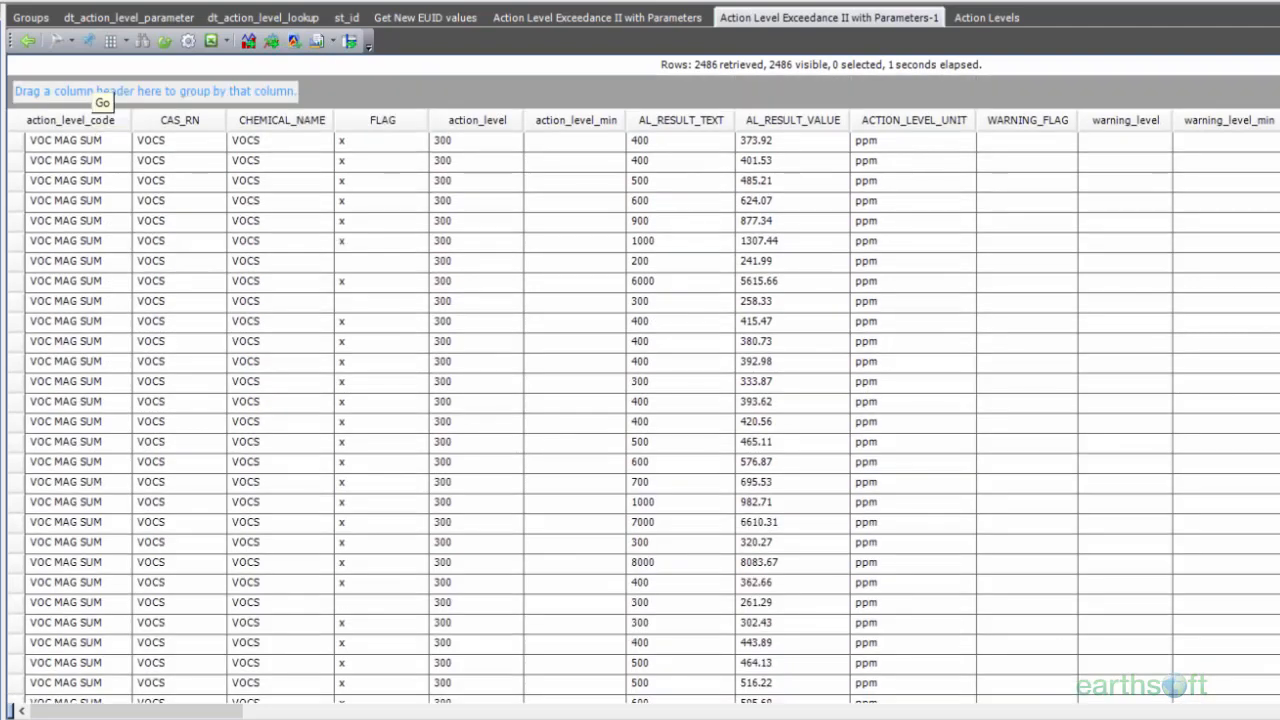
{"action": "left_click_drag", "start_coordinate": [224, 714], "coordinate": [269, 714]}
{"action": "left_click_drag", "start_coordinate": [1275, 120], "coordinate": [170, 97]}
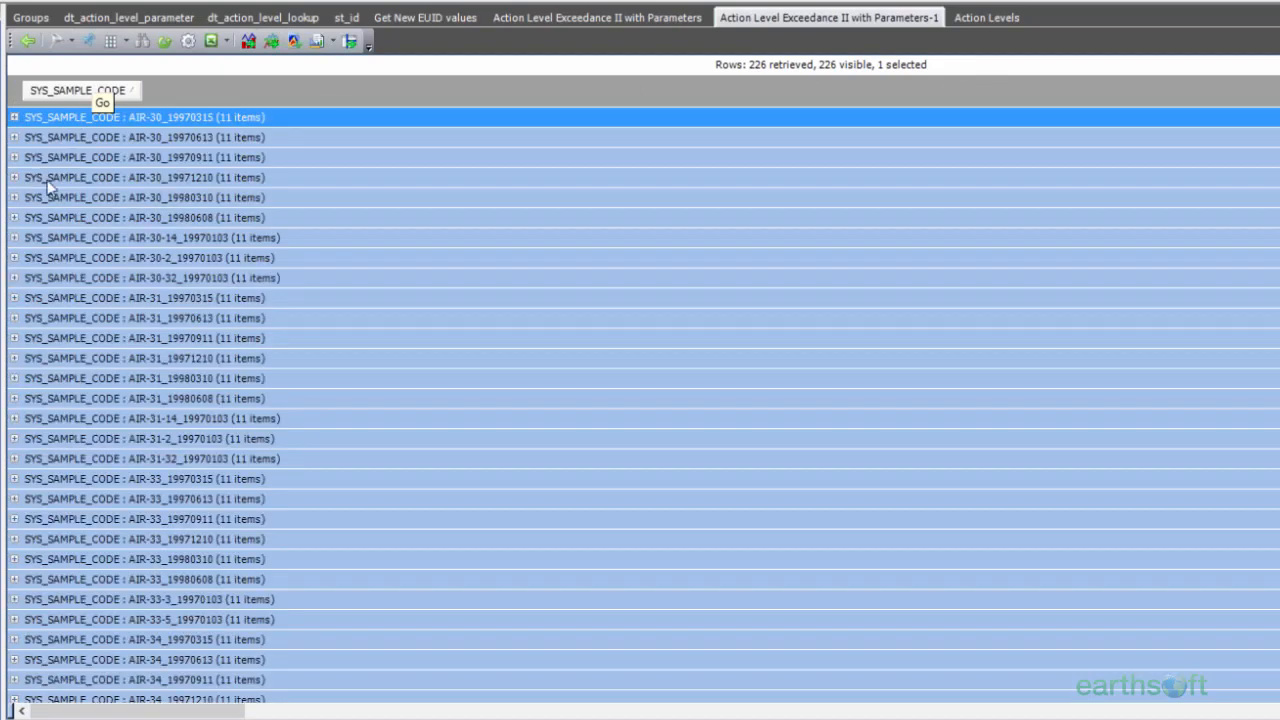
{"action": "left_click", "coordinate": [14, 177]}
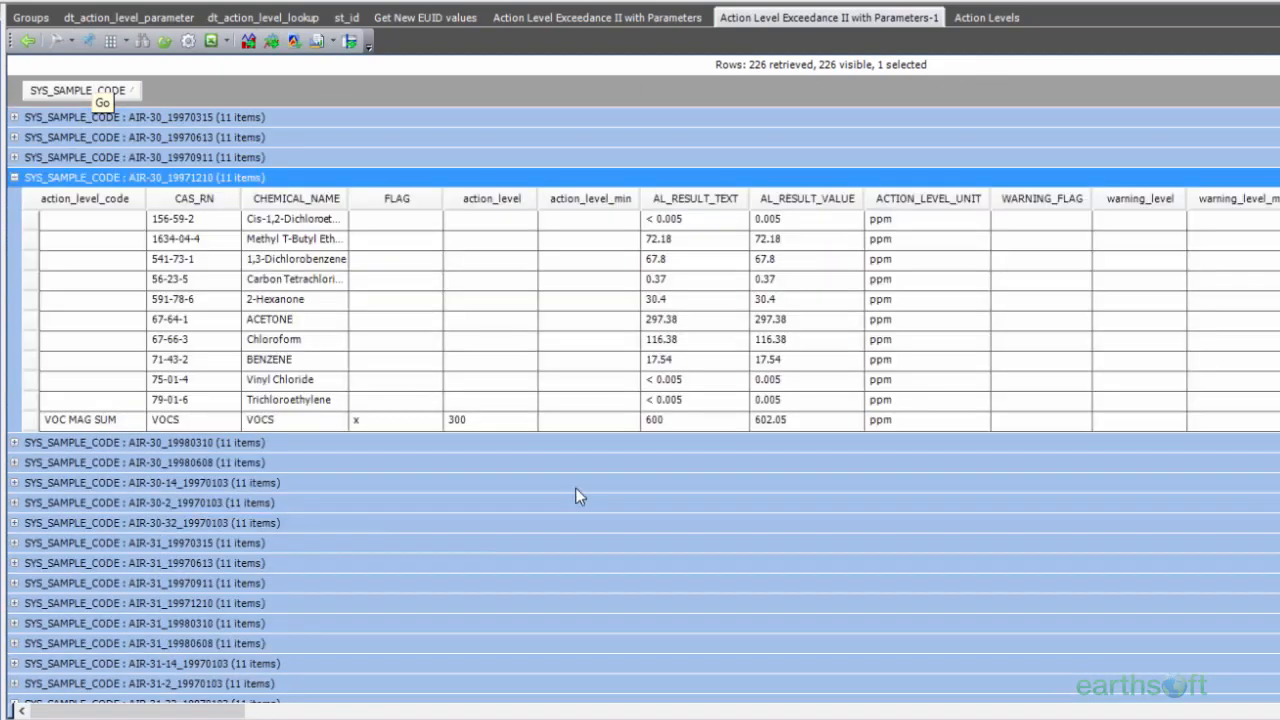